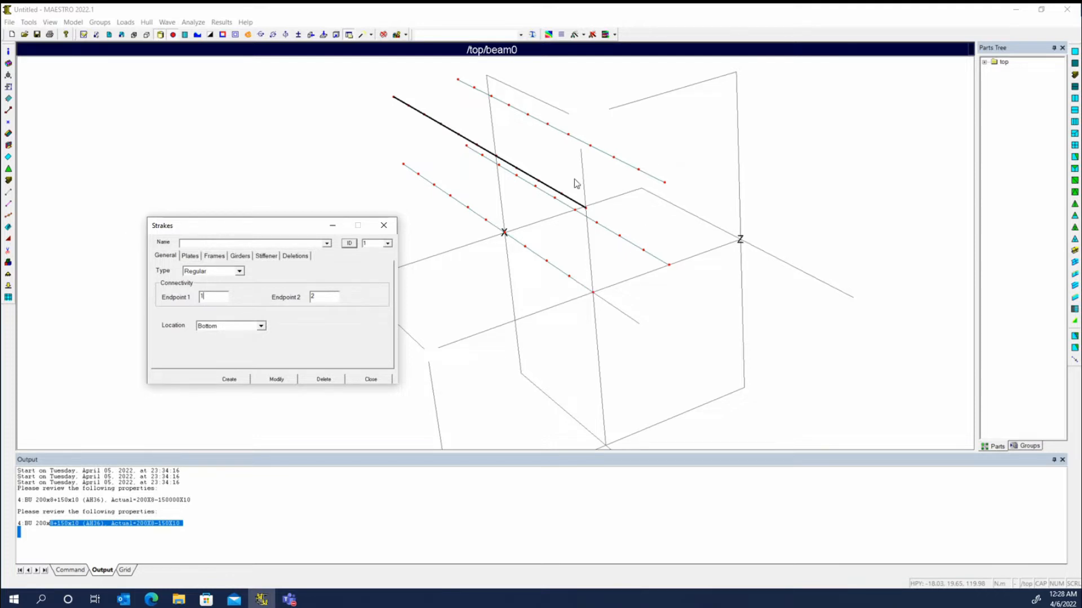
Define a Regular strake from endpoint 1 to endpoint 2 with its location set to Bottom.
{"action": "left_click", "coordinate": [585, 288]}
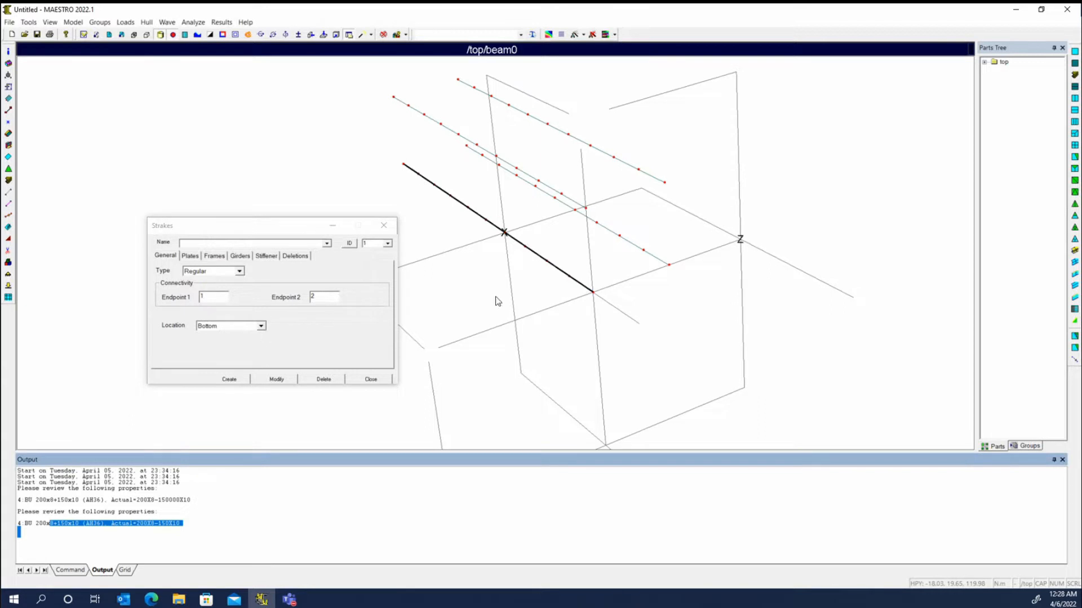
{"action": "left_click", "coordinate": [634, 246]}
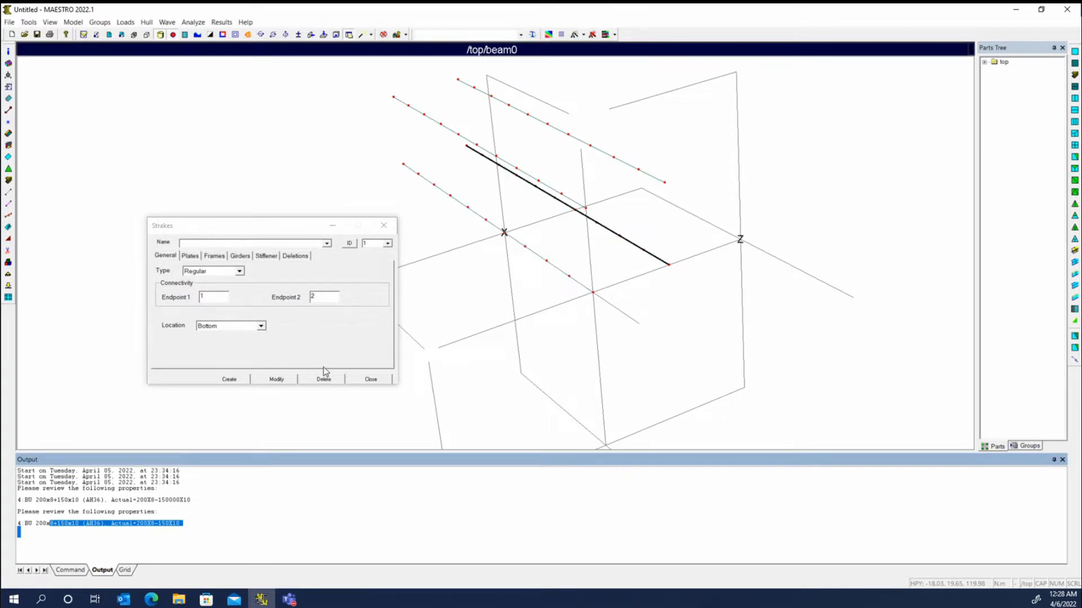
{"action": "left_click", "coordinate": [258, 327]}
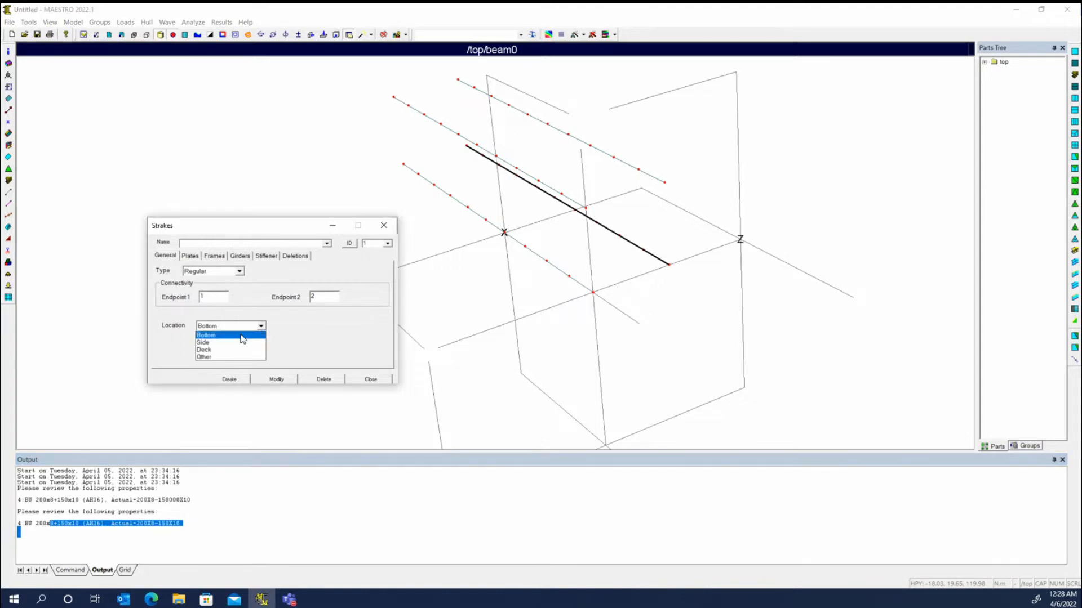
{"action": "left_click", "coordinate": [243, 336]}
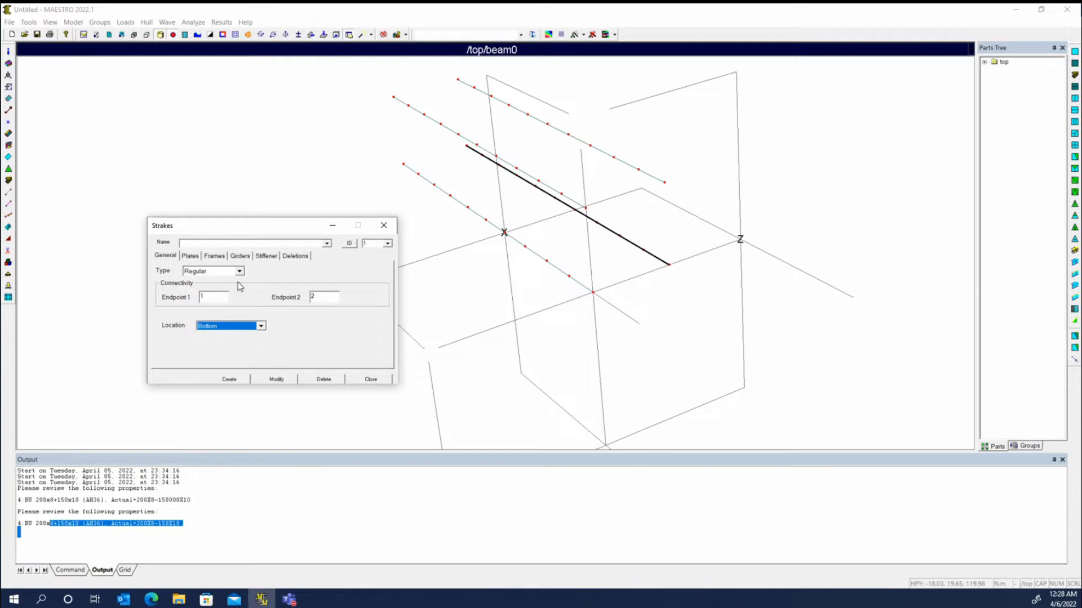
Assign the 5-mm(AH36) plate property to the strake.
{"action": "left_click", "coordinate": [188, 257]}
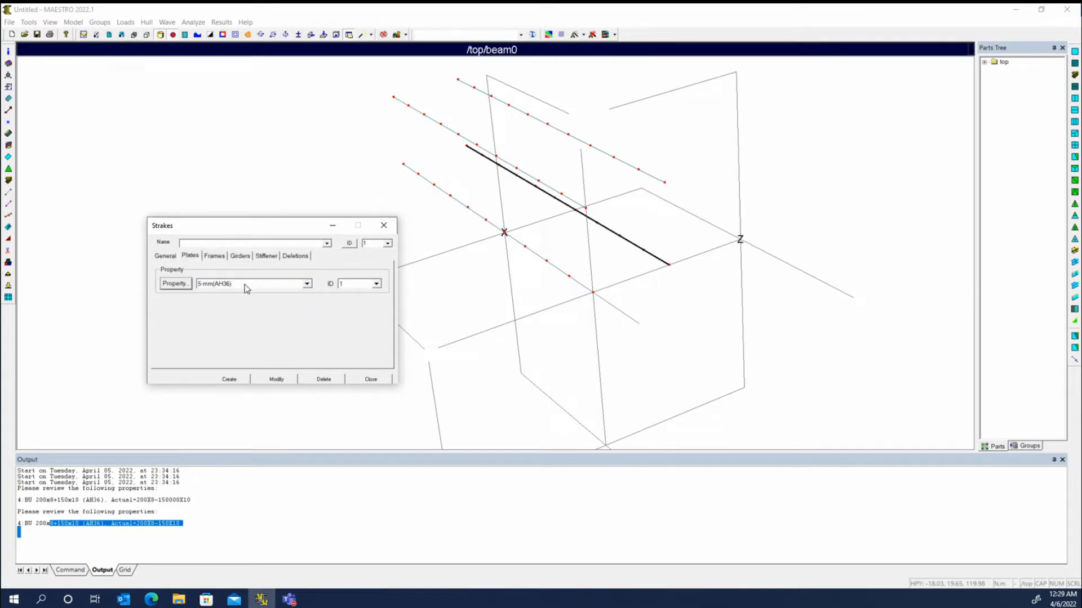
{"action": "left_click", "coordinate": [375, 284]}
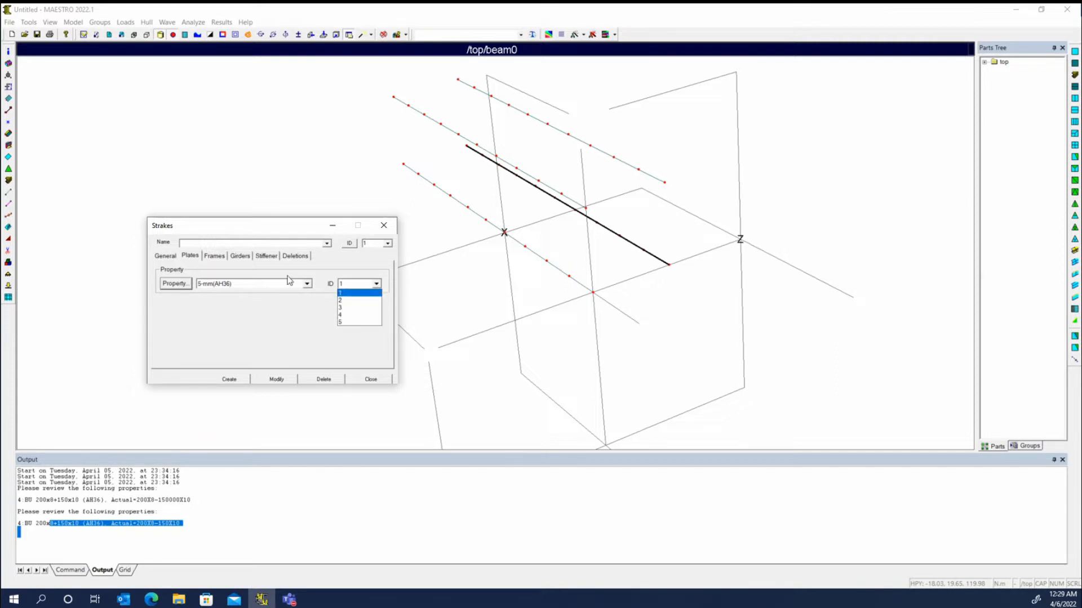
{"action": "left_click", "coordinate": [308, 285]}
{"action": "left_click", "coordinate": [307, 284]}
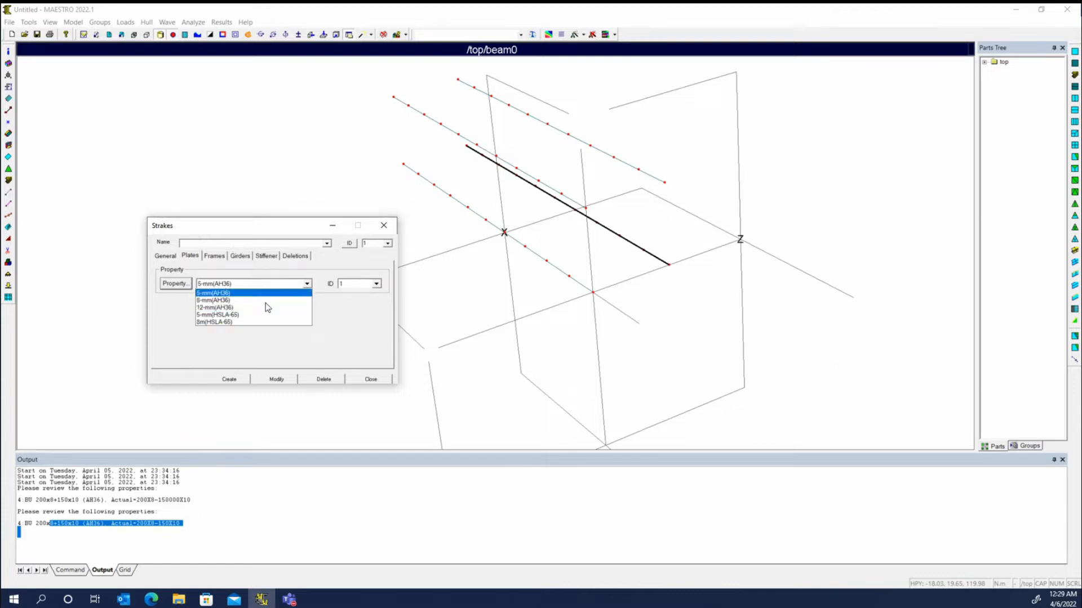
{"action": "left_click", "coordinate": [352, 331]}
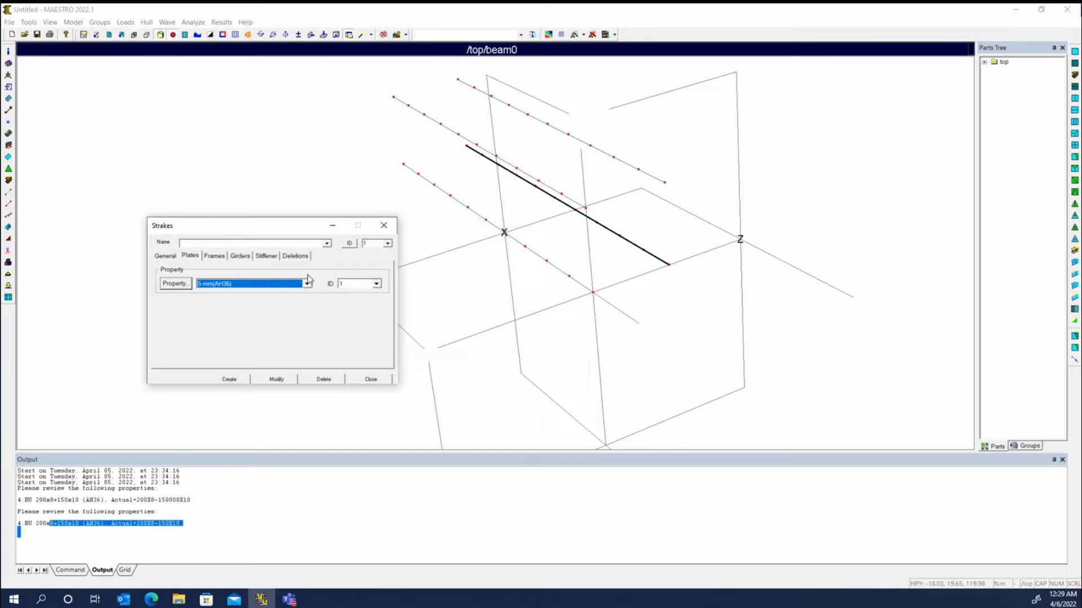
Use the wt75x6.5(AH36) property for the strake's frames, keeping the Transverse, Positive web orientation.
{"action": "left_click", "coordinate": [215, 256]}
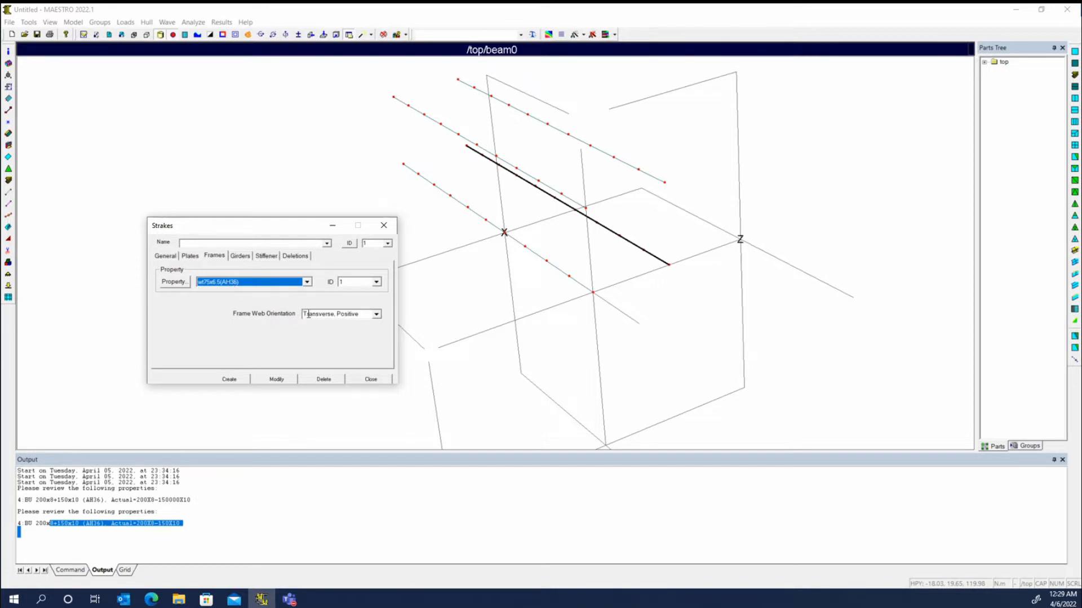
{"action": "left_click", "coordinate": [375, 314]}
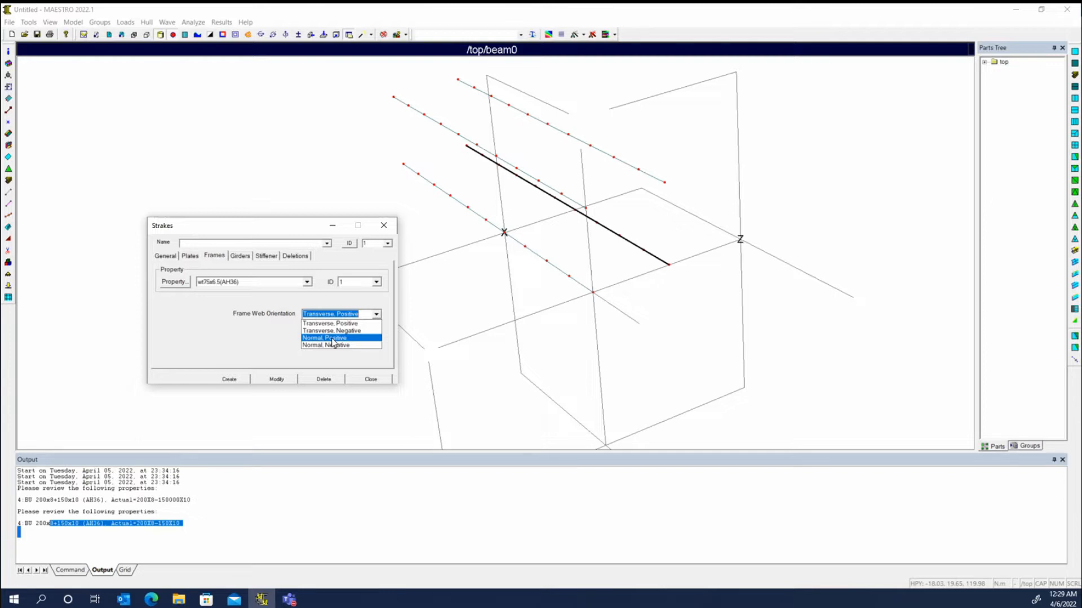
{"action": "left_click", "coordinate": [231, 261]}
Enable a girder on the strake and assign it the wt125x8.95(AH36) property.
{"action": "left_click", "coordinate": [242, 256]}
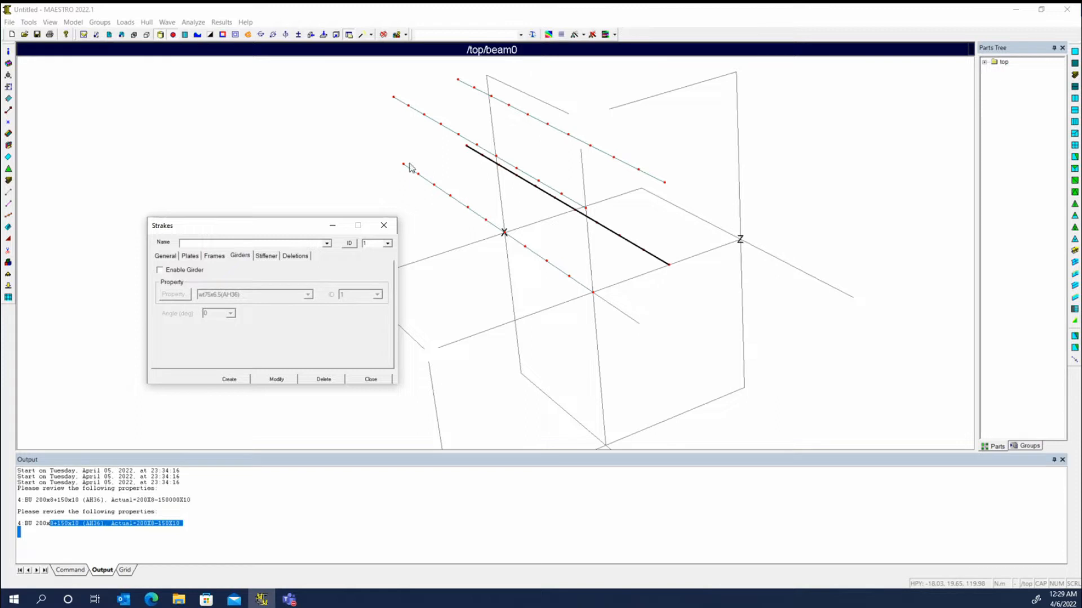
{"action": "left_click", "coordinate": [172, 270]}
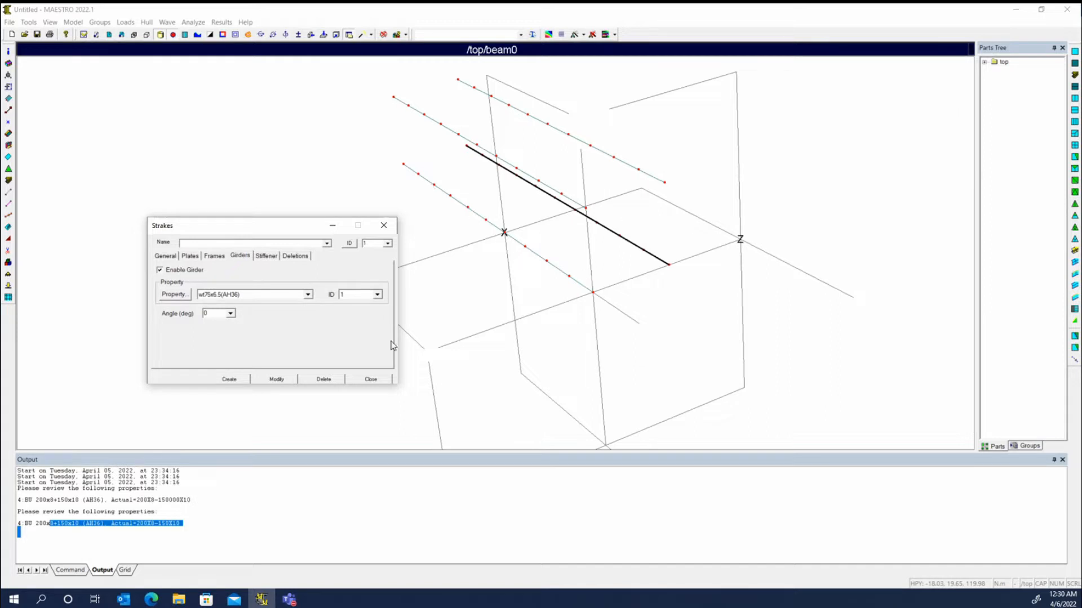
{"action": "left_click", "coordinate": [259, 295]}
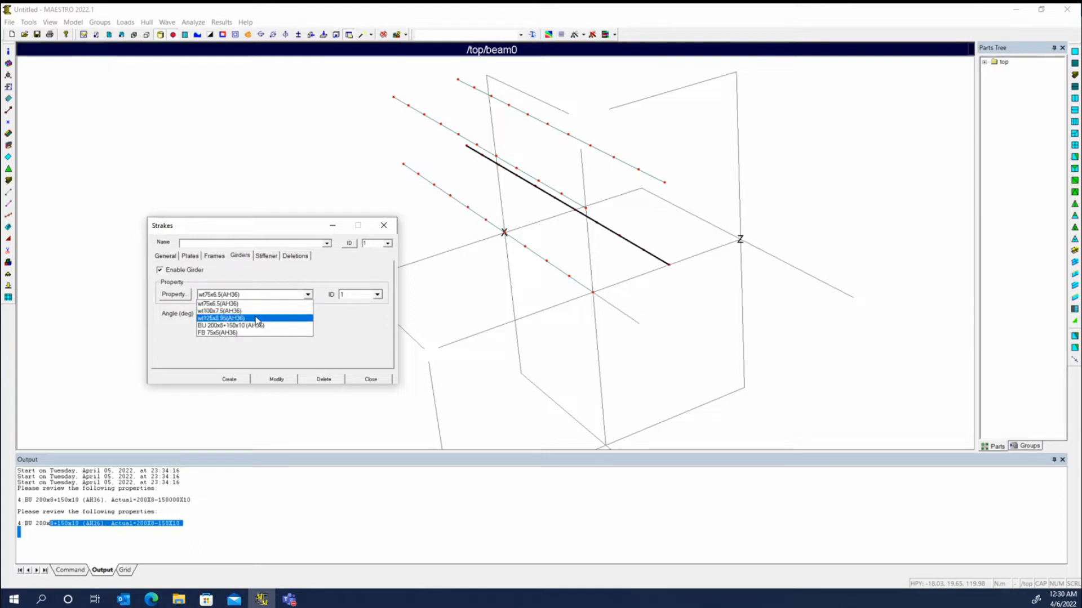
{"action": "left_click", "coordinate": [257, 319]}
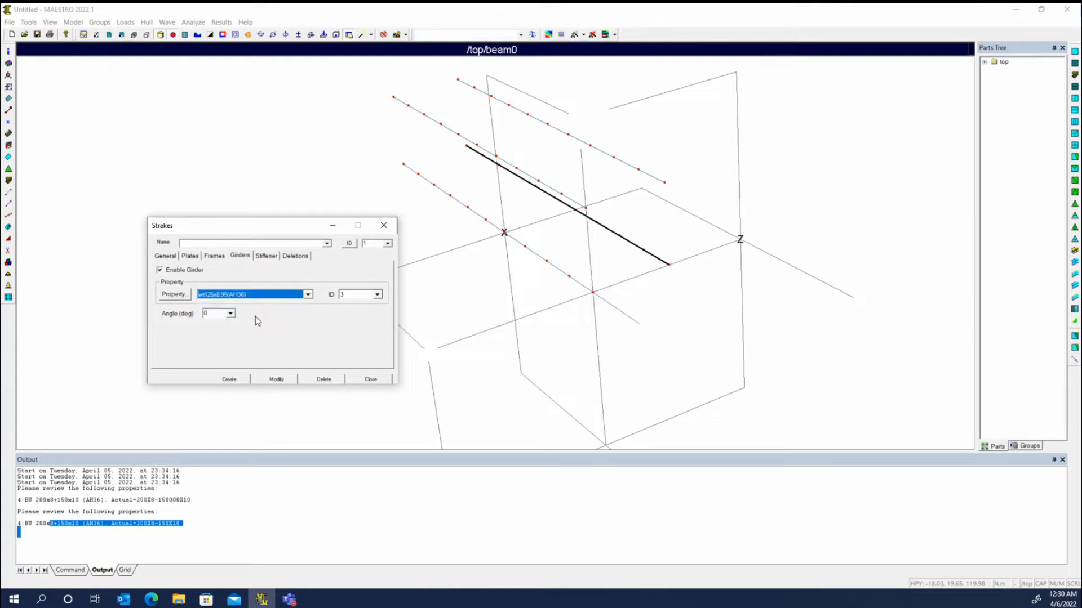
Assign the FB75x5 (2+1) stiffener layout and create the strake without any deletions.
{"action": "left_click", "coordinate": [267, 256]}
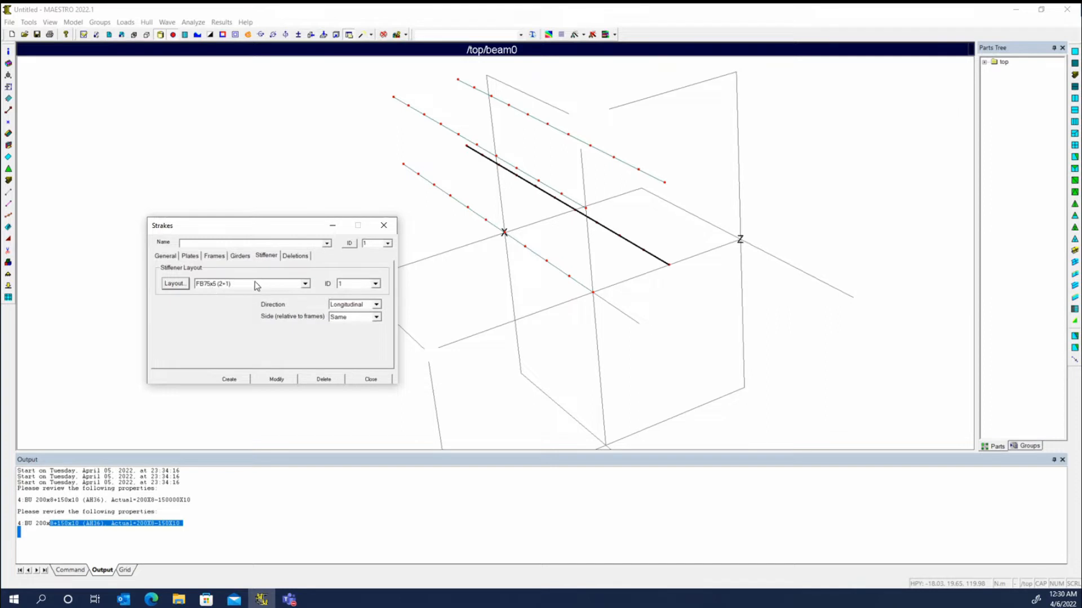
{"action": "left_click", "coordinate": [304, 284]}
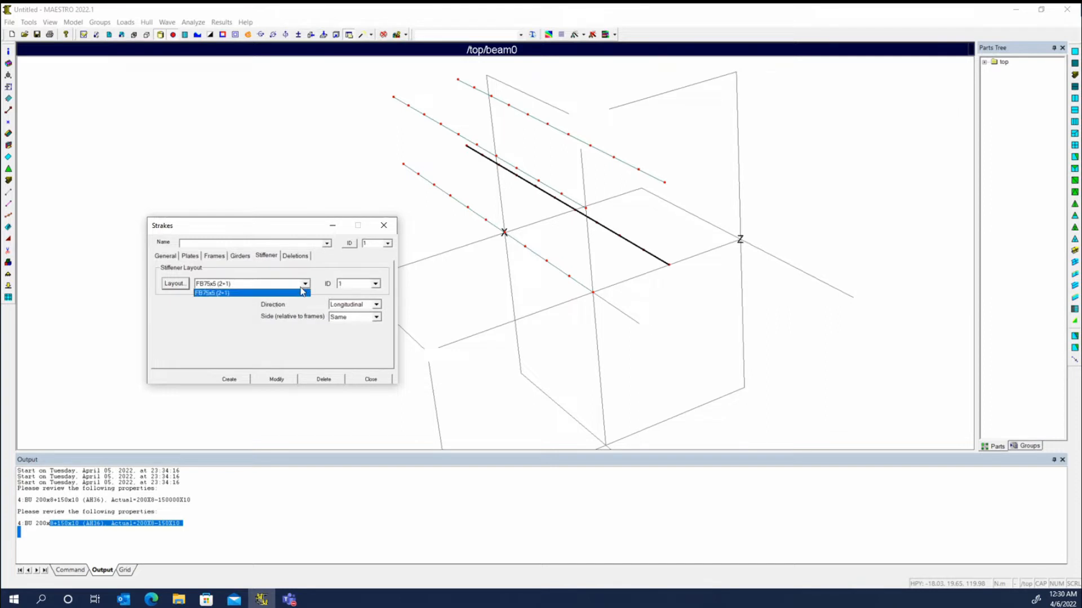
{"action": "left_click", "coordinate": [304, 293]}
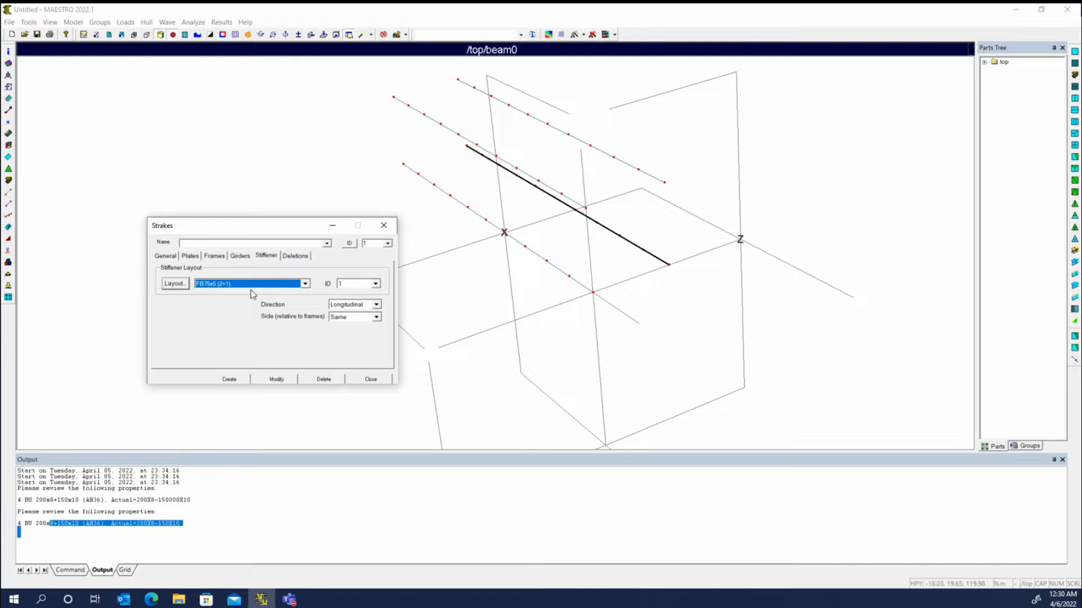
{"action": "left_click", "coordinate": [300, 258]}
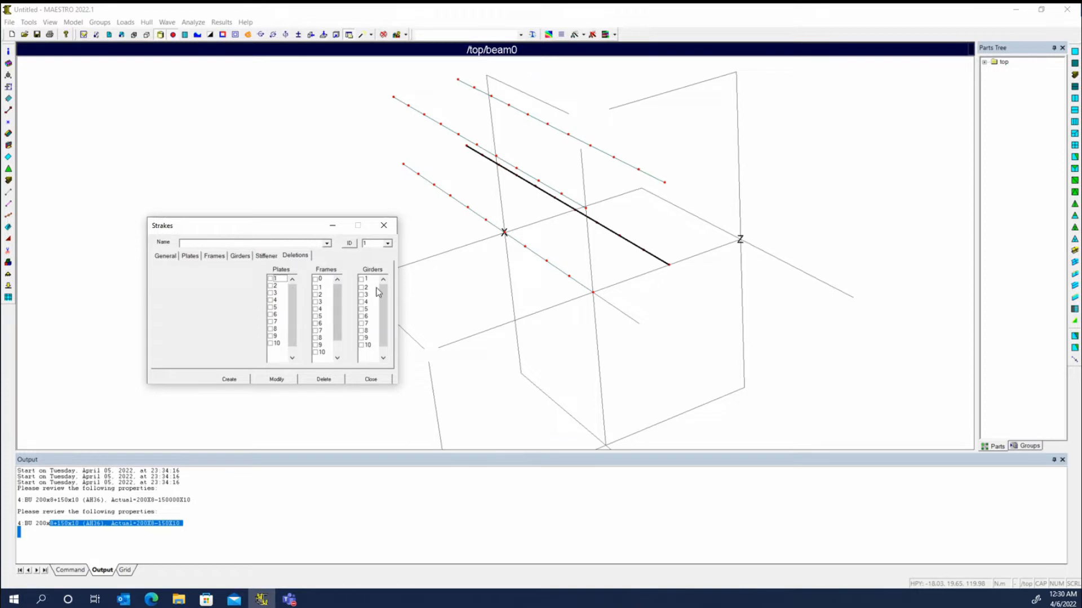
{"action": "left_click", "coordinate": [230, 381]}
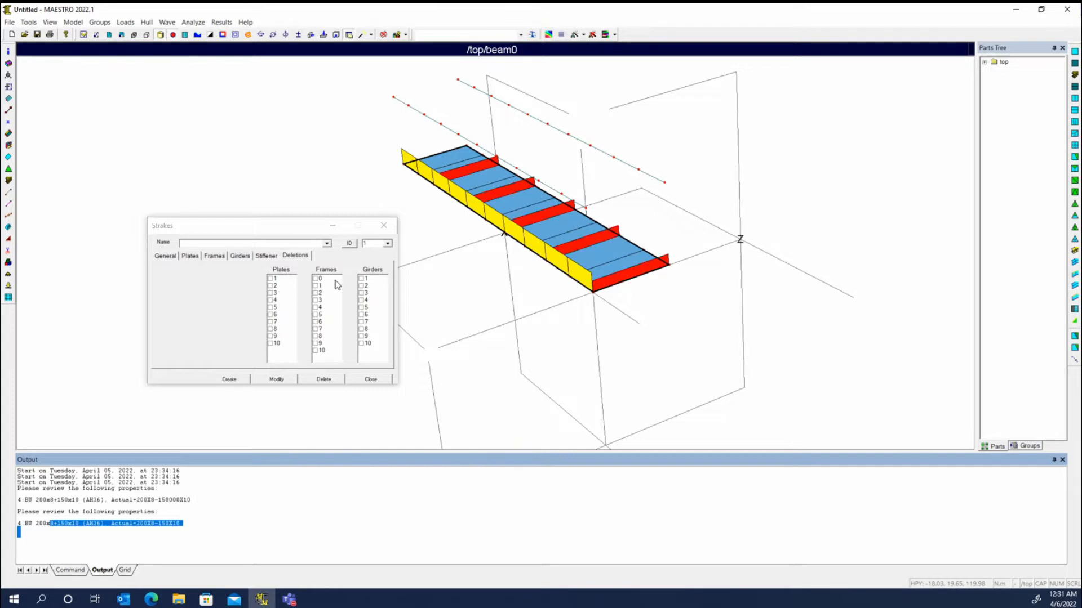
Mark frames 1, 3 and 5 for deletion and apply the change to the strake.
{"action": "left_click", "coordinate": [316, 286]}
{"action": "left_click", "coordinate": [316, 300]}
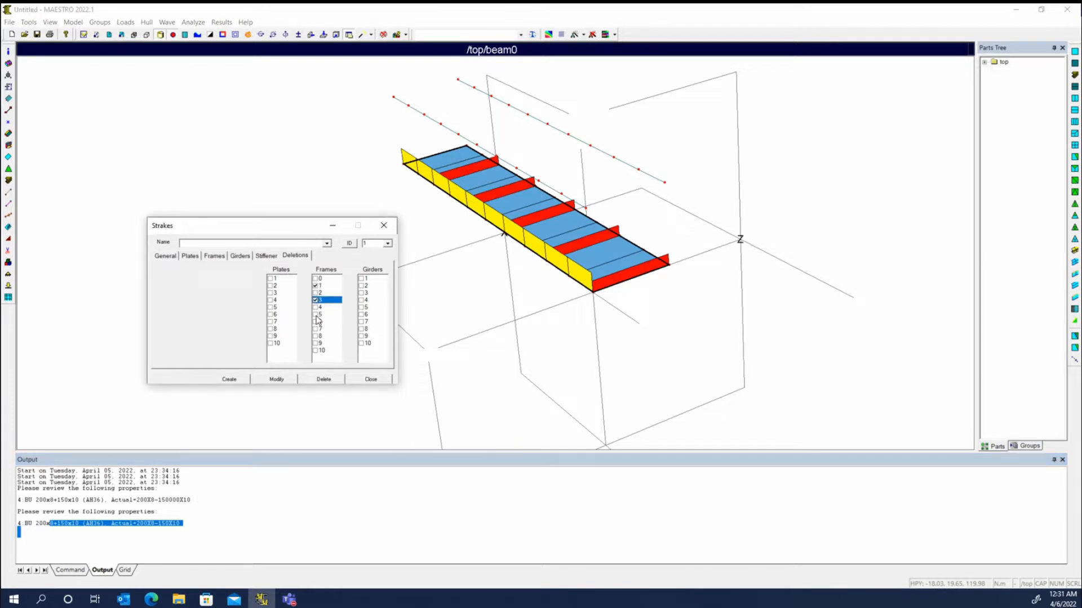
{"action": "left_click", "coordinate": [315, 315]}
{"action": "left_click", "coordinate": [281, 380]}
Delete frame 2 from the strake as a trial, then restore it by clearing its deletion mark.
{"action": "left_click", "coordinate": [316, 293]}
{"action": "left_click", "coordinate": [278, 379]}
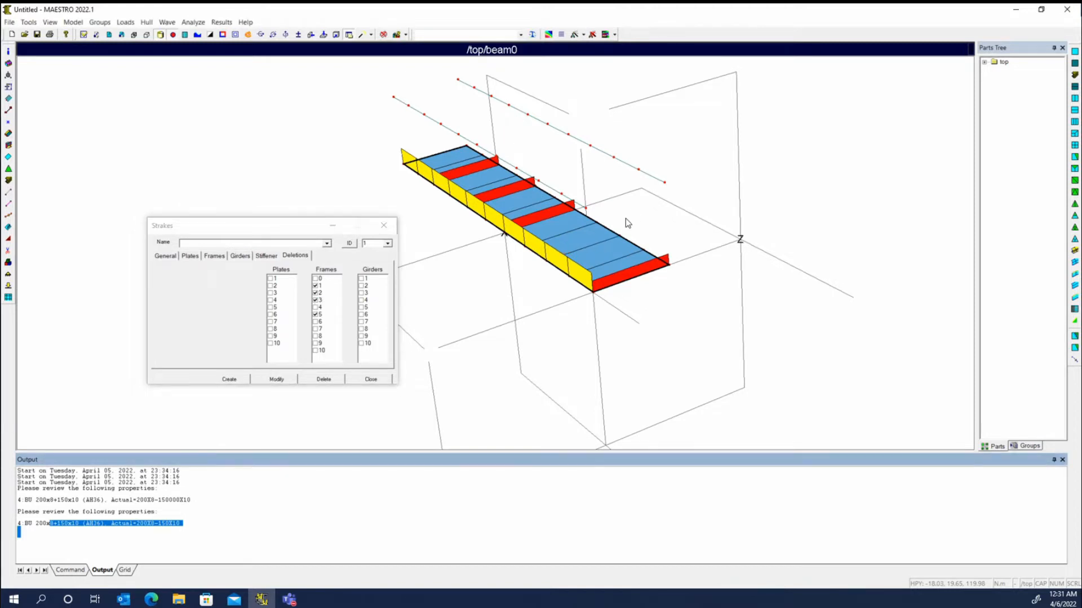
{"action": "left_click", "coordinate": [317, 293]}
{"action": "left_click", "coordinate": [283, 378]}
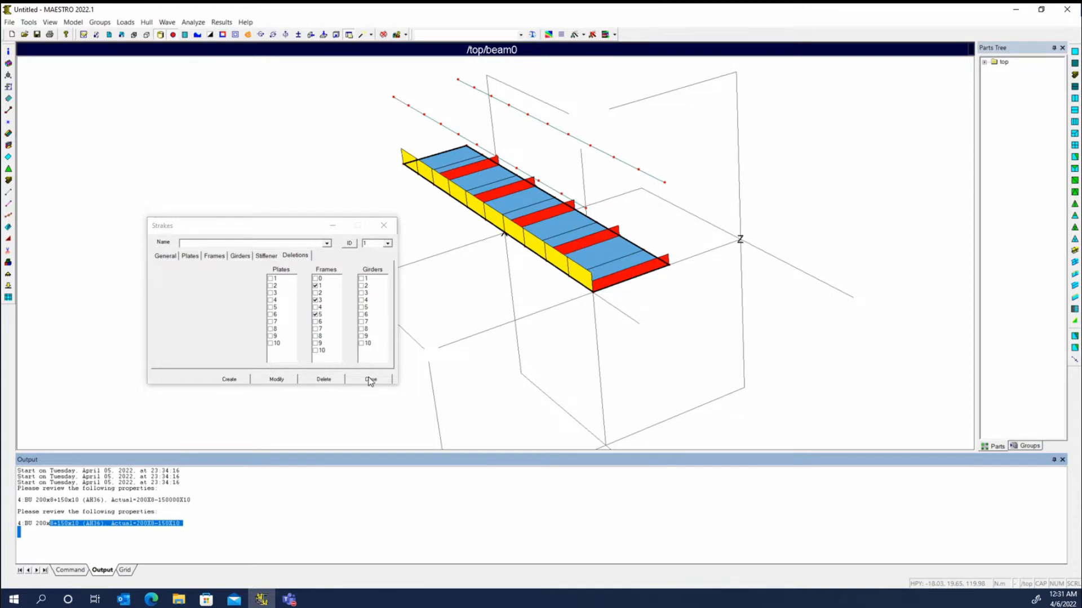
Set the default sections per bay of the beam0 module to 1 and move the module dialog clear of the model.
{"action": "left_click", "coordinate": [9, 65]}
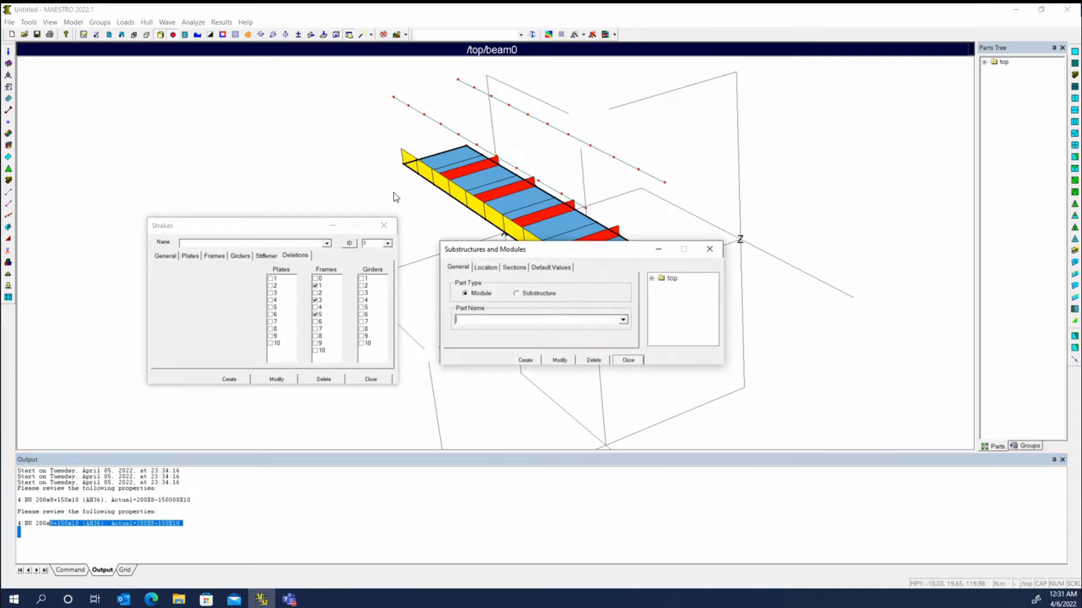
{"action": "left_click", "coordinate": [513, 268]}
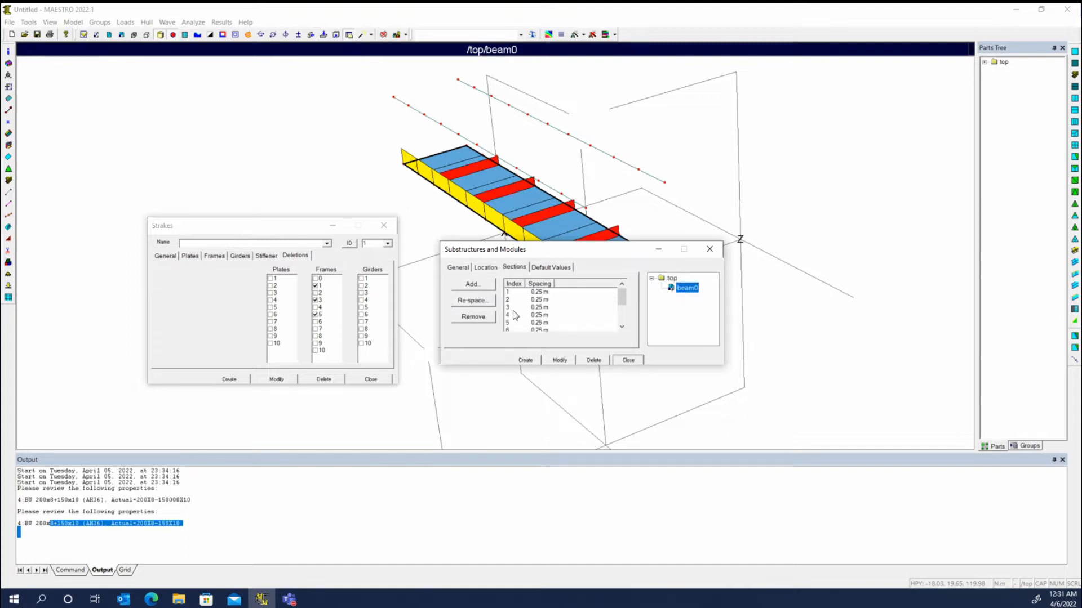
{"action": "left_click_drag", "start_coordinate": [595, 248], "coordinate": [606, 323]}
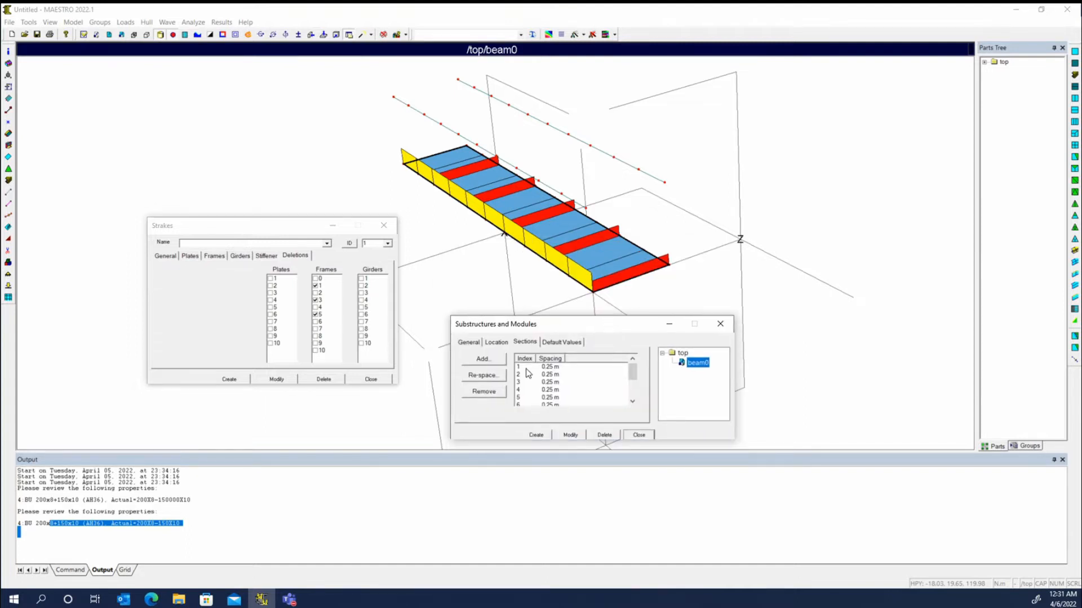
{"action": "left_click", "coordinate": [563, 342]}
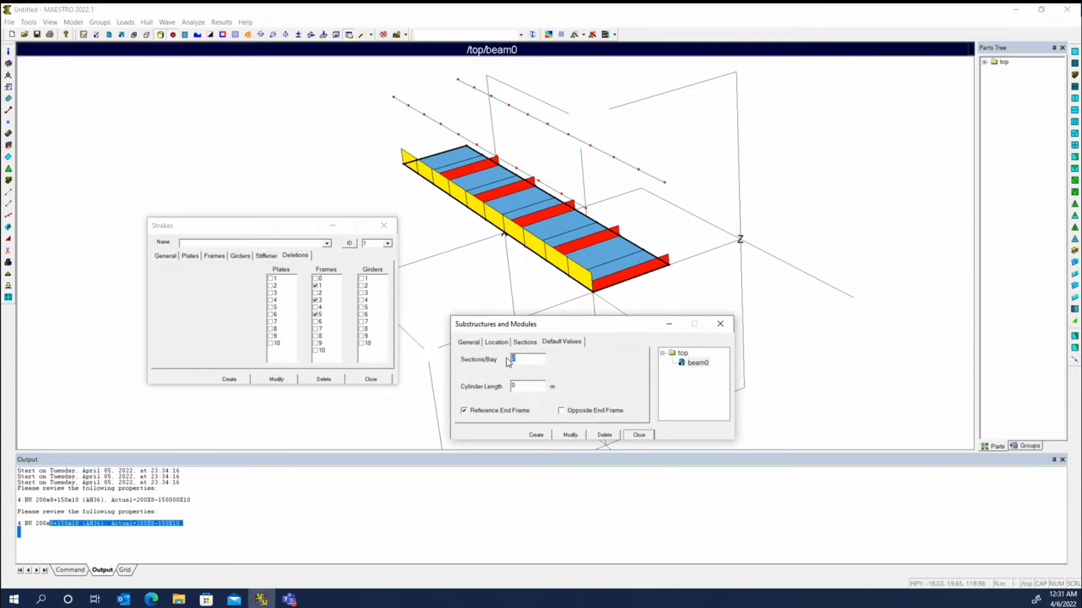
{"action": "left_click", "coordinate": [572, 436]}
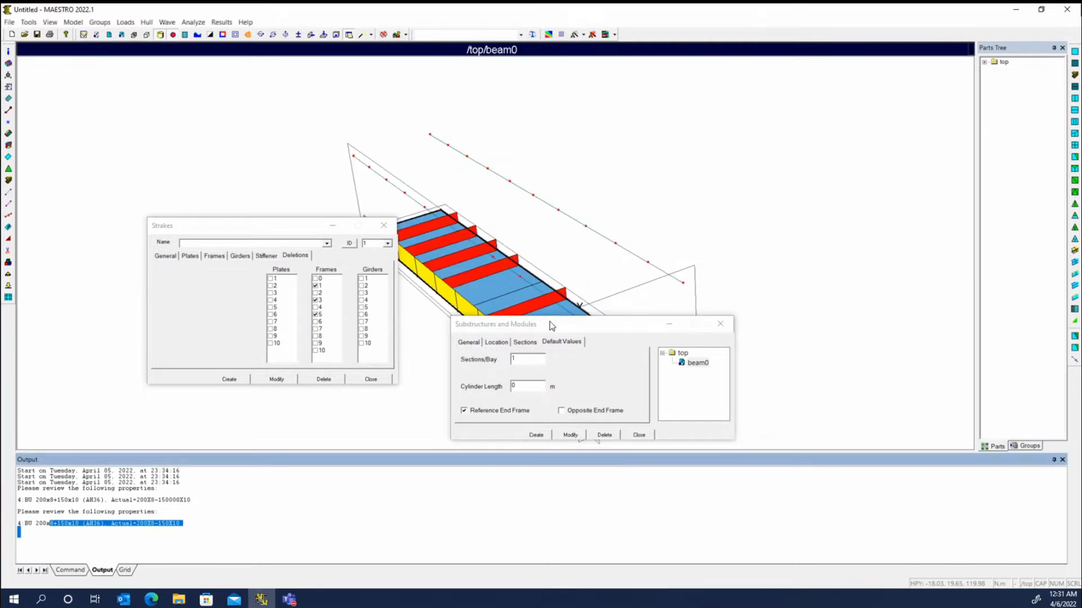
{"action": "left_click_drag", "start_coordinate": [550, 321], "coordinate": [834, 307]}
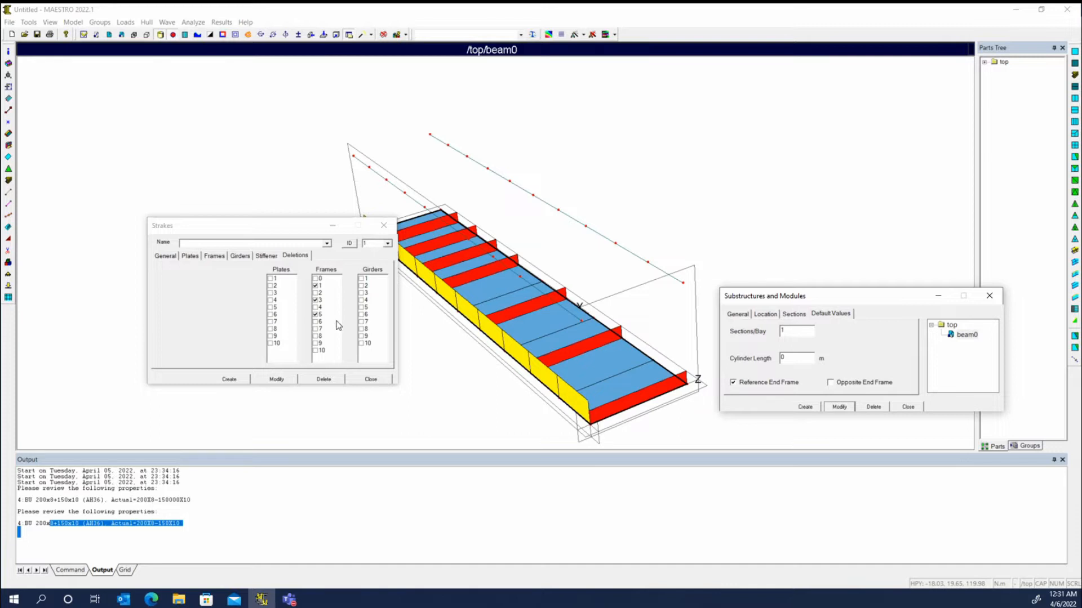
Clear the deletion marks for frames 1, 3 and 5 and apply the change to the strake.
{"action": "left_click", "coordinate": [316, 286]}
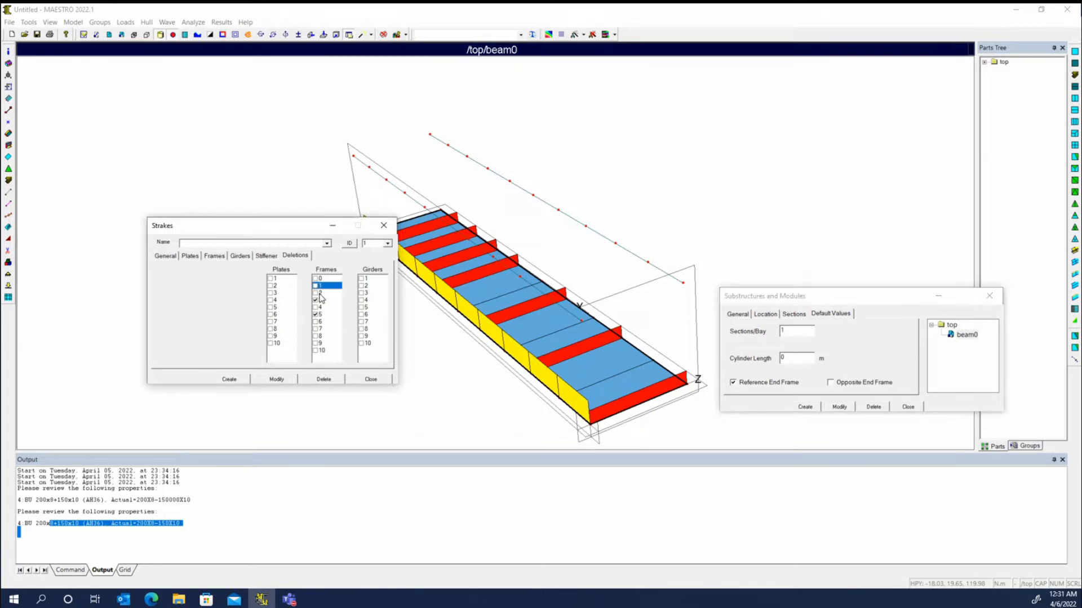
{"action": "left_click", "coordinate": [316, 300]}
{"action": "left_click", "coordinate": [316, 315]}
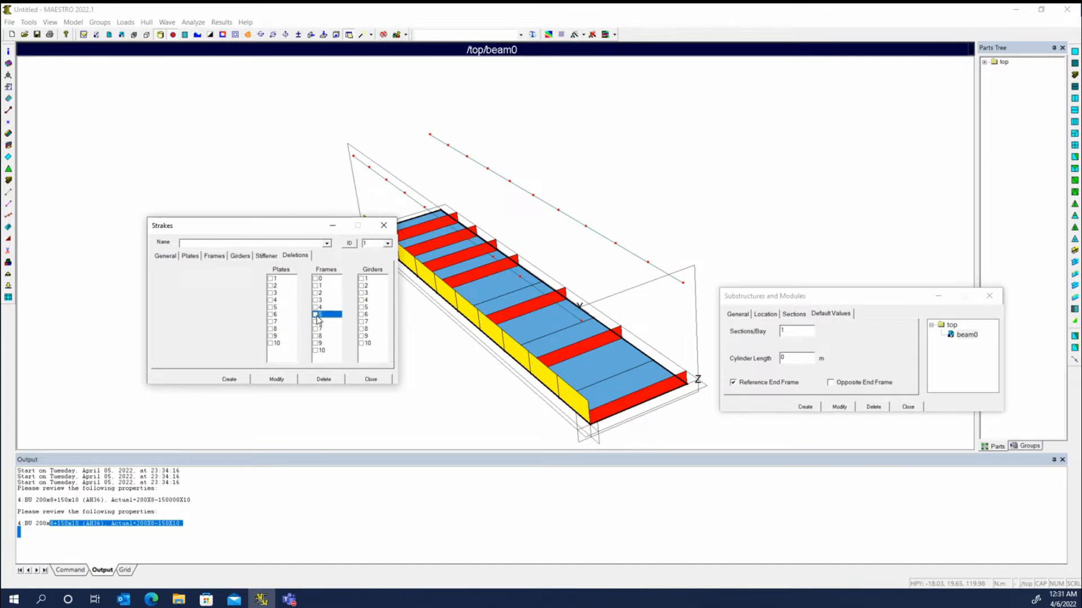
{"action": "left_click", "coordinate": [292, 379]}
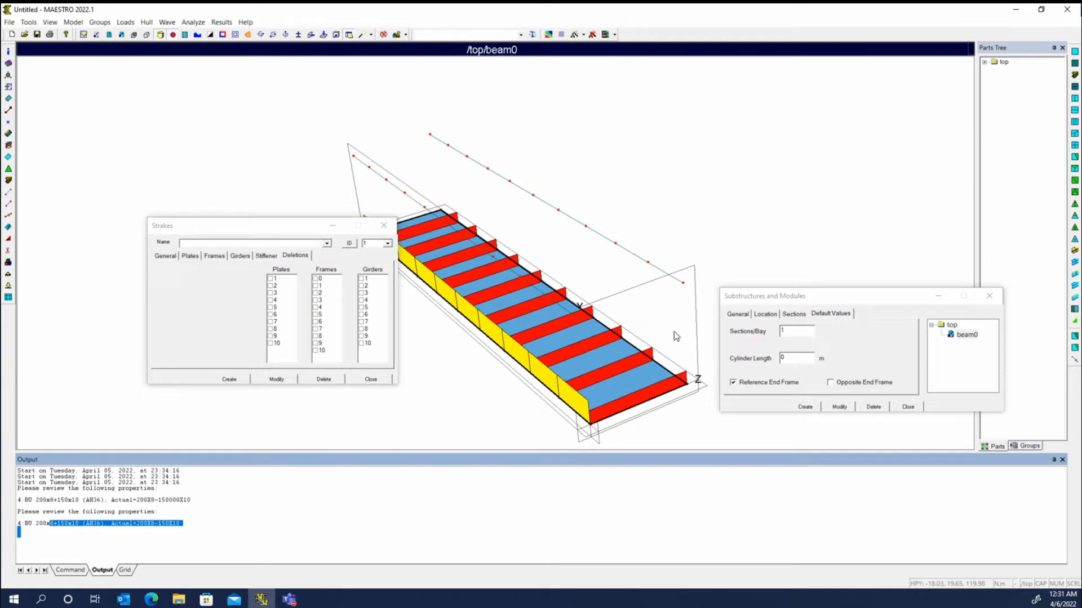
Set the beam0 module's sections per bay to 2 and turn off its reference end frame, applying each change.
{"action": "left_click", "coordinate": [782, 332]}
{"action": "double_click", "coordinate": [781, 331]}
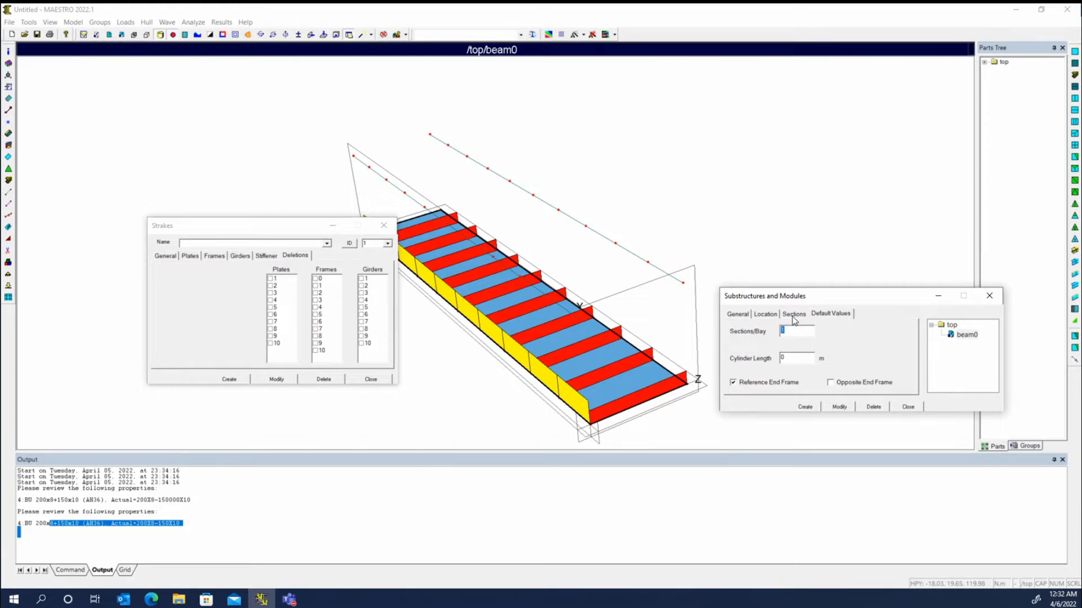
{"action": "type", "text": "2"}
{"action": "left_click", "coordinate": [851, 407]}
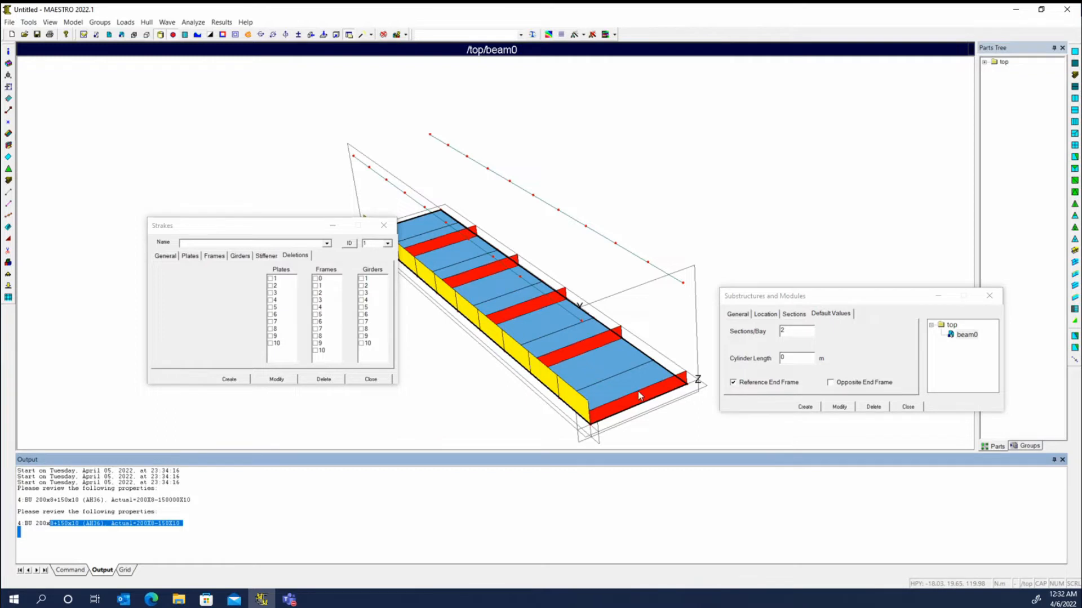
{"action": "left_click", "coordinate": [751, 386]}
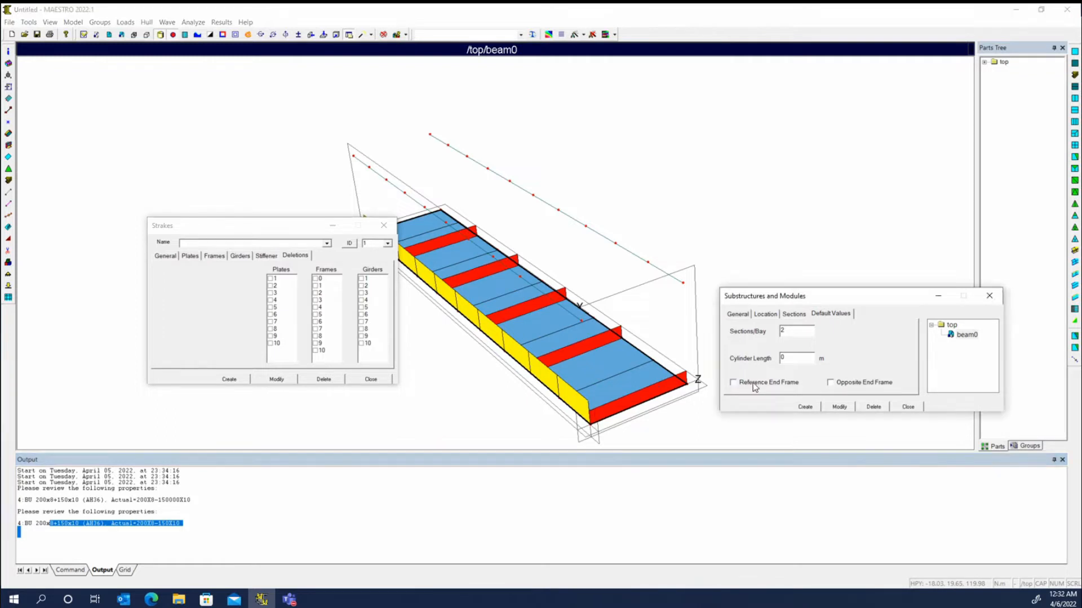
{"action": "left_click", "coordinate": [842, 408]}
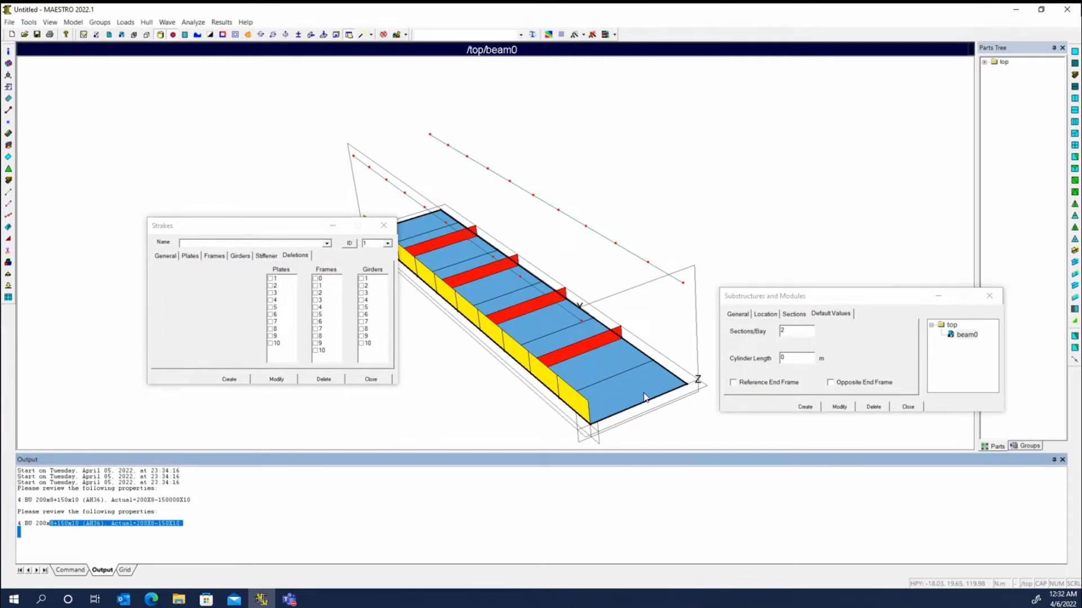
Try the beam0 module's opposite end frame, then switch it off and enable the reference end frame instead, applying each change.
{"action": "left_click", "coordinate": [830, 383]}
{"action": "left_click", "coordinate": [839, 407]}
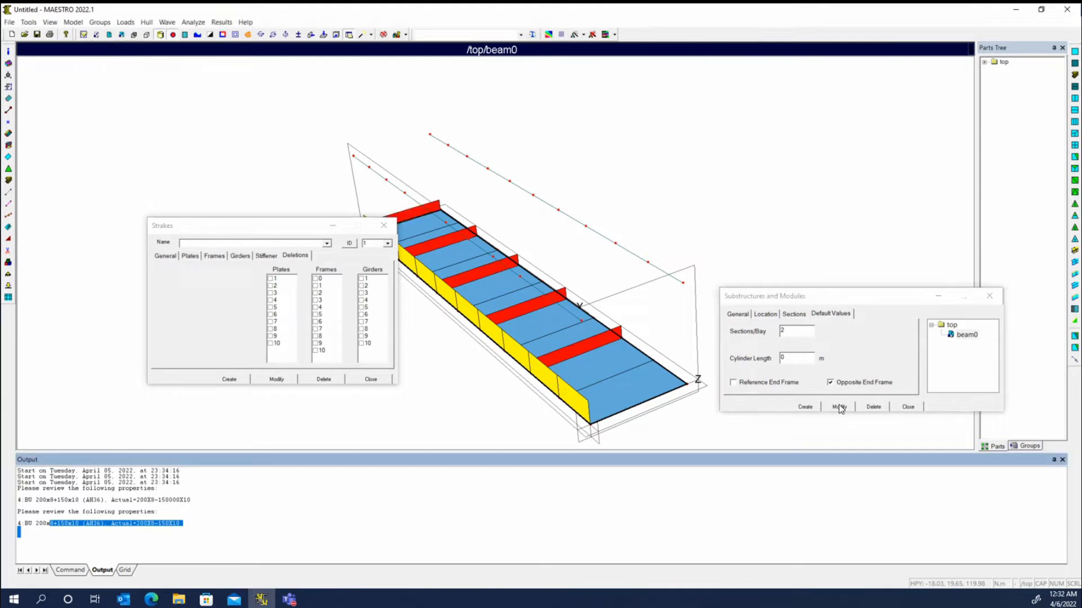
{"action": "left_click", "coordinate": [798, 384]}
{"action": "left_click", "coordinate": [838, 409]}
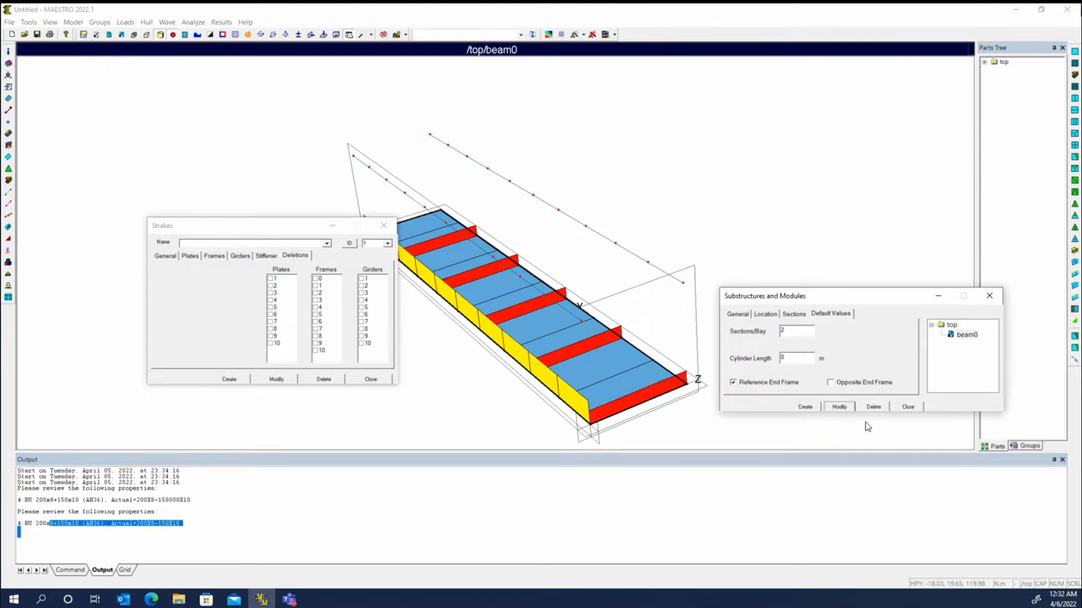
Close the module and strake dialogs and show the stiffeners on the model.
{"action": "left_click", "coordinate": [911, 408]}
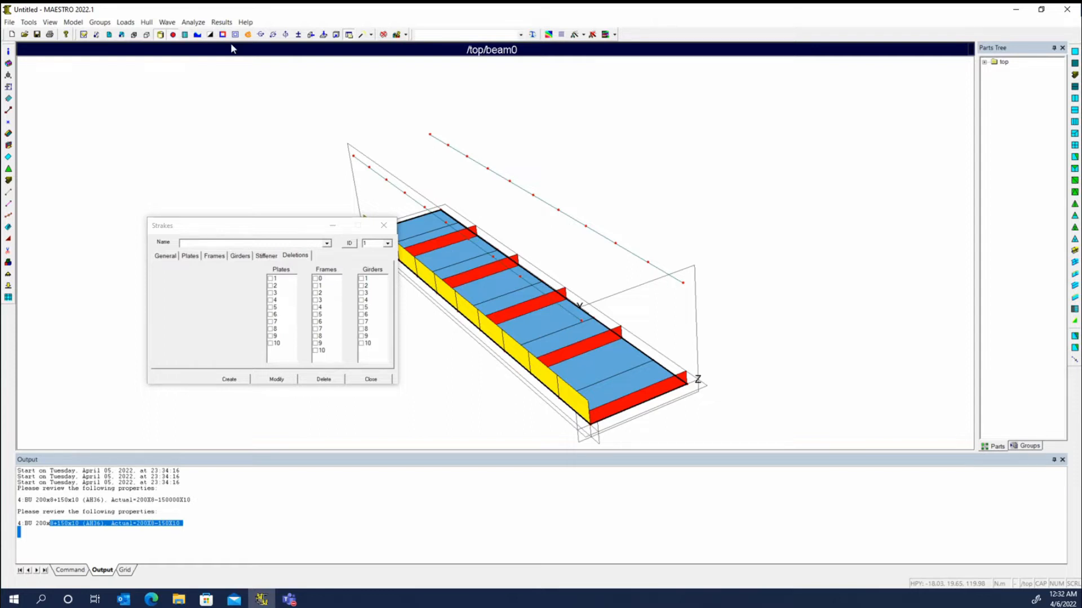
{"action": "left_click", "coordinate": [187, 35]}
{"action": "left_click", "coordinate": [383, 227]}
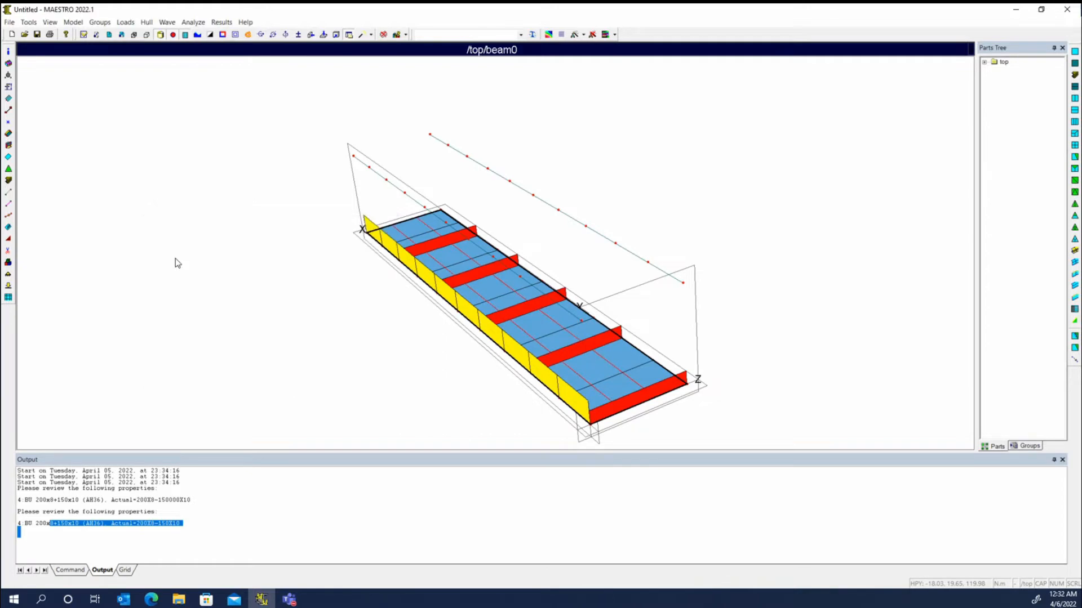
Create a new stiffener layout named Null with 0 internal stiffeners and no edge stiffeners, without copying an existing property.
{"action": "left_click", "coordinate": [8, 88]}
{"action": "left_click_drag", "start_coordinate": [488, 205], "coordinate": [169, 173]}
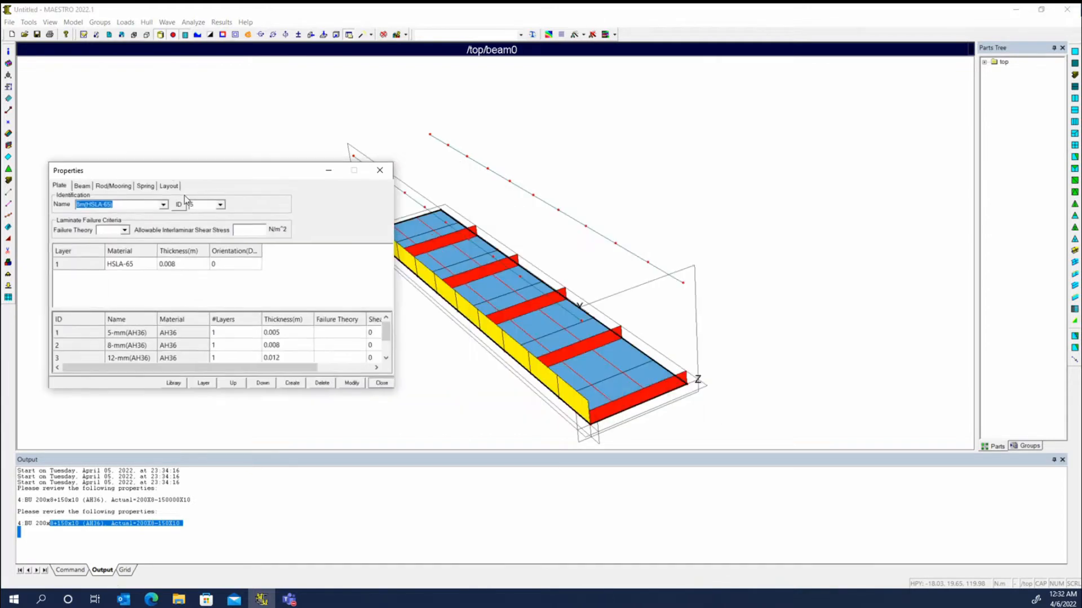
{"action": "left_click", "coordinate": [169, 186]}
{"action": "left_click", "coordinate": [189, 206]}
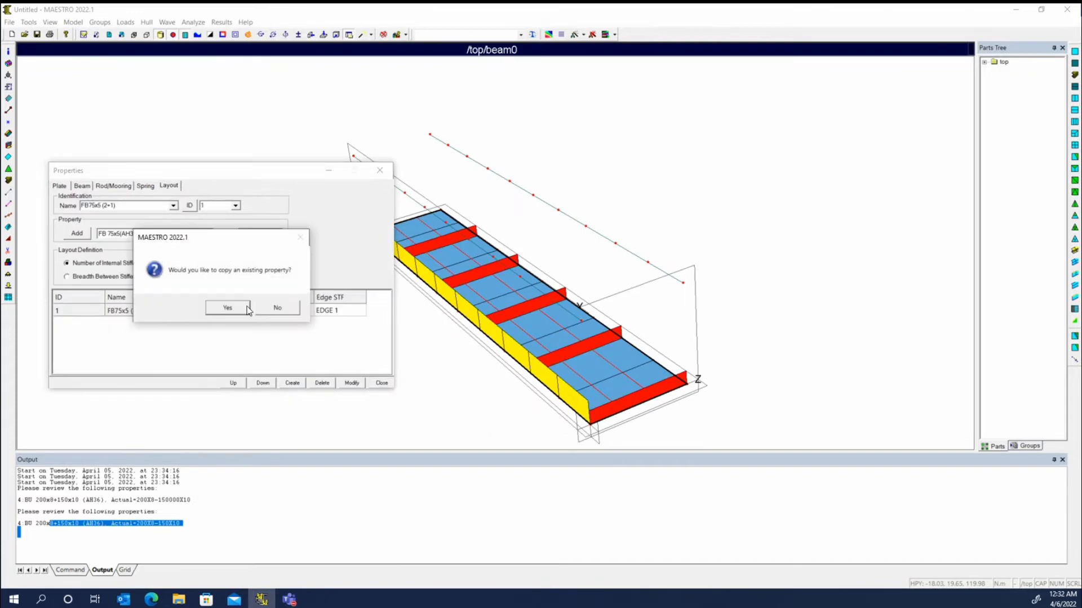
{"action": "left_click", "coordinate": [278, 308]}
{"action": "left_click", "coordinate": [141, 208]}
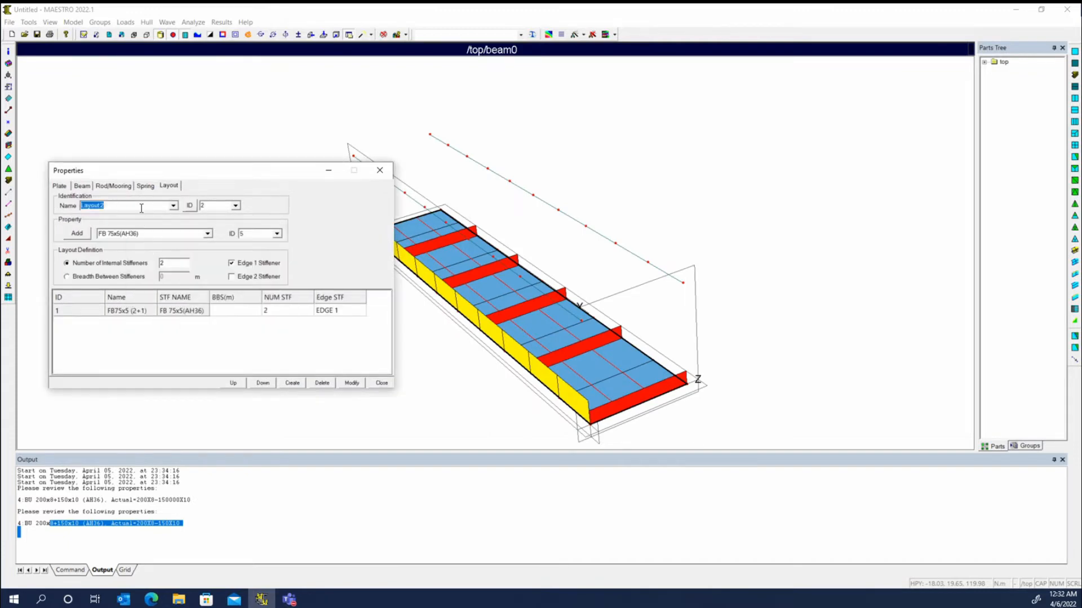
{"action": "type", "text": "Null"}
{"action": "double_click", "coordinate": [172, 263]}
{"action": "type", "text": "0"}
{"action": "left_click", "coordinate": [231, 263]}
{"action": "left_click", "coordinate": [291, 383]}
{"action": "left_click", "coordinate": [381, 383]}
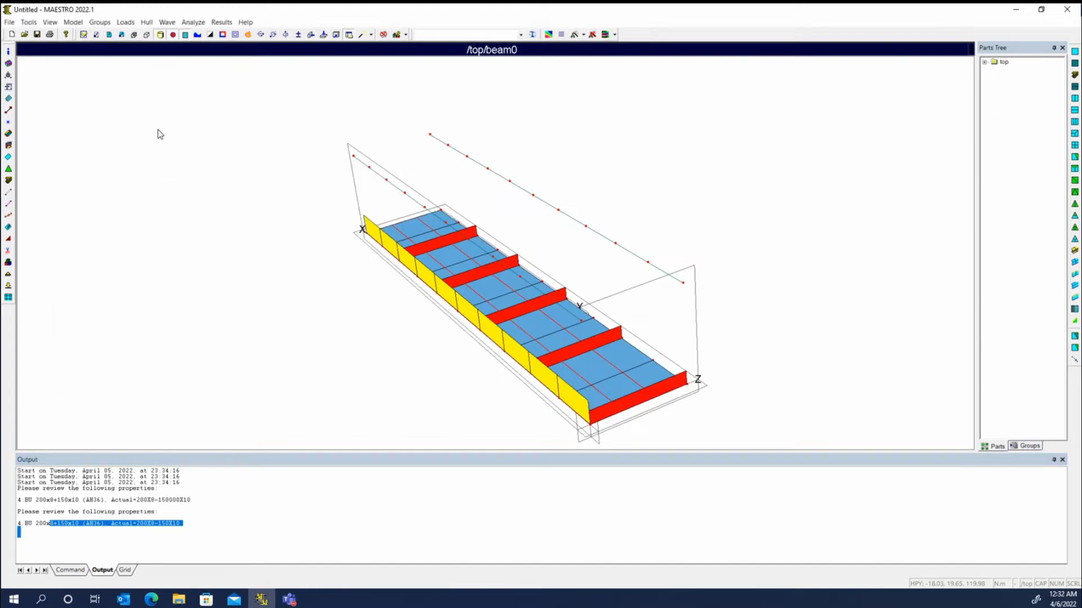
Open the strake definition dialog, move it clear of the model and load strake 1 into it.
{"action": "left_click", "coordinate": [9, 133]}
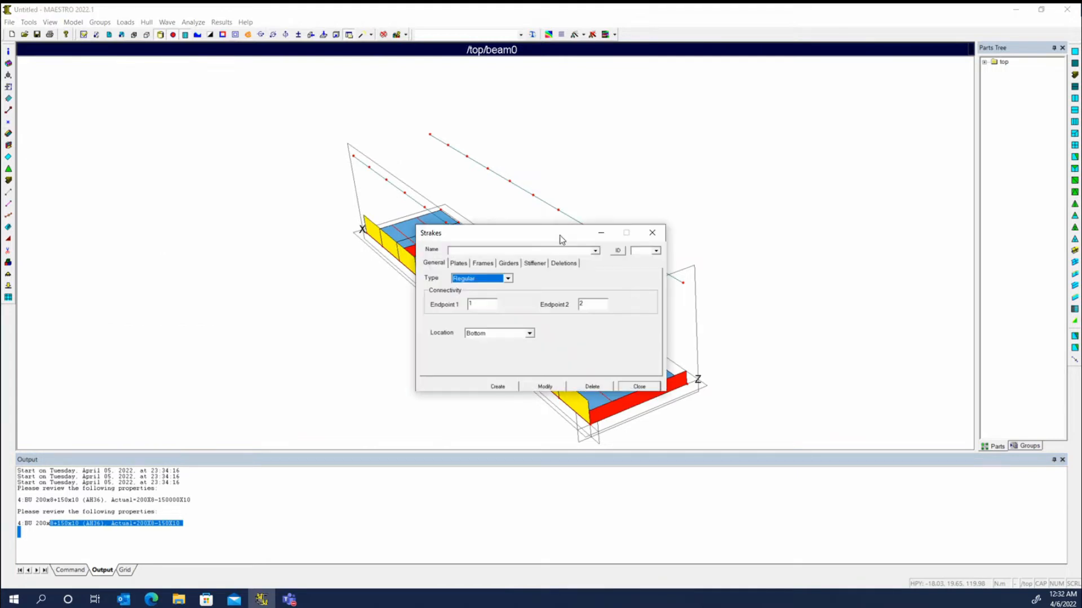
{"action": "left_click_drag", "start_coordinate": [559, 235], "coordinate": [762, 126]}
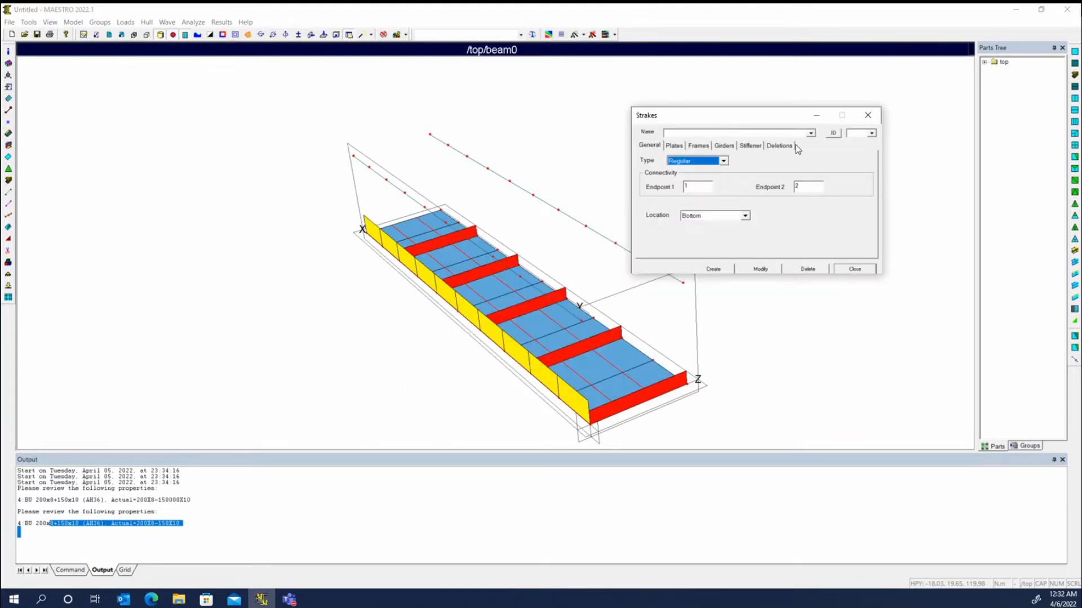
{"action": "left_click", "coordinate": [762, 133]}
{"action": "left_click", "coordinate": [539, 326]}
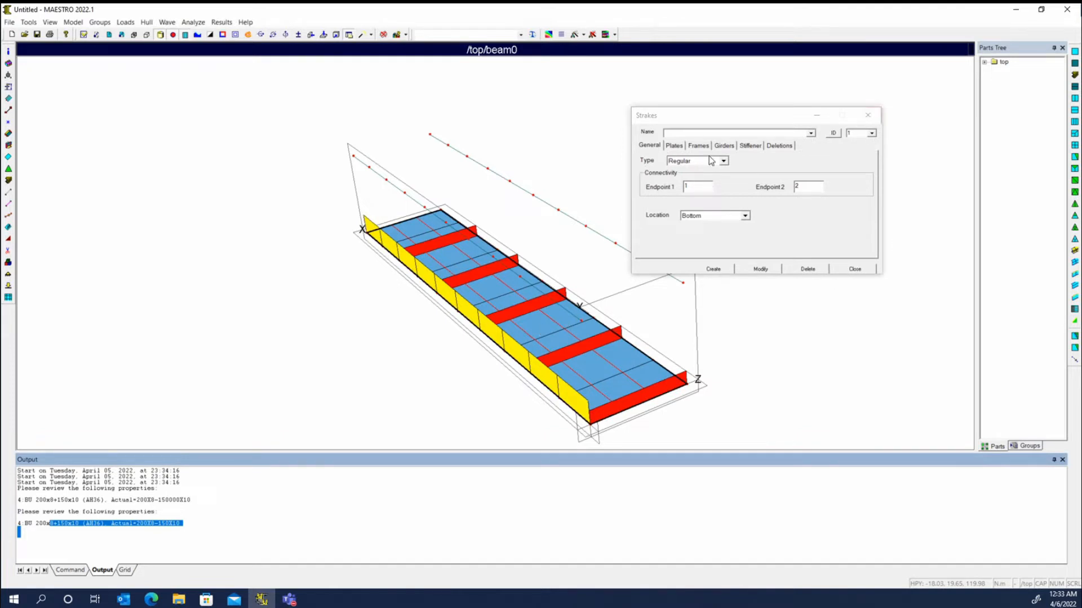
{"action": "left_click", "coordinate": [871, 133]}
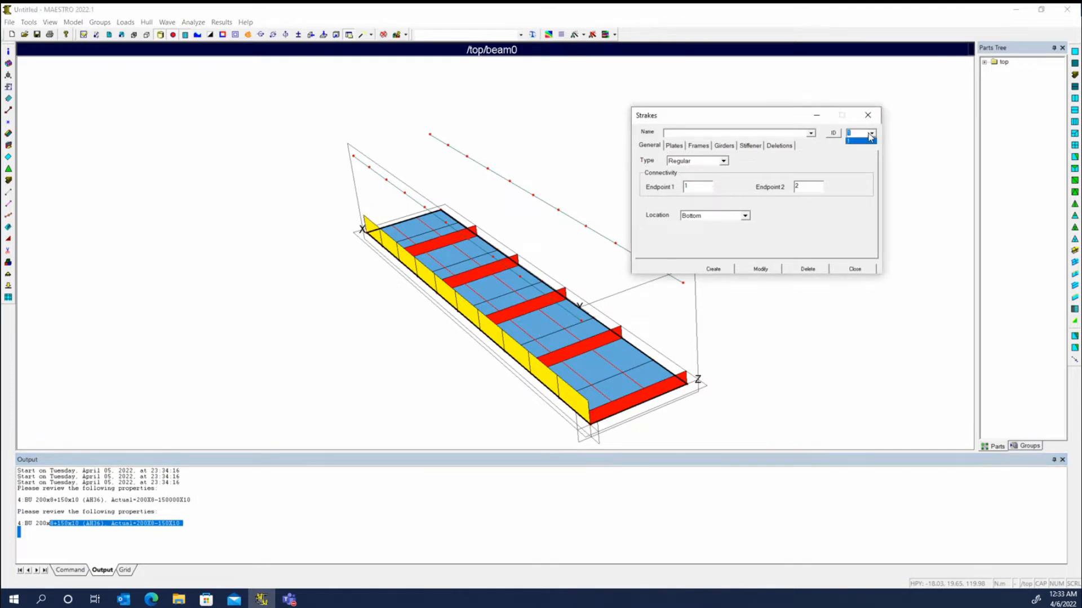
{"action": "left_click", "coordinate": [868, 140]}
Change strake 1's stiffener layout to Null, apply the change and close the strake dialog.
{"action": "left_click", "coordinate": [673, 146]}
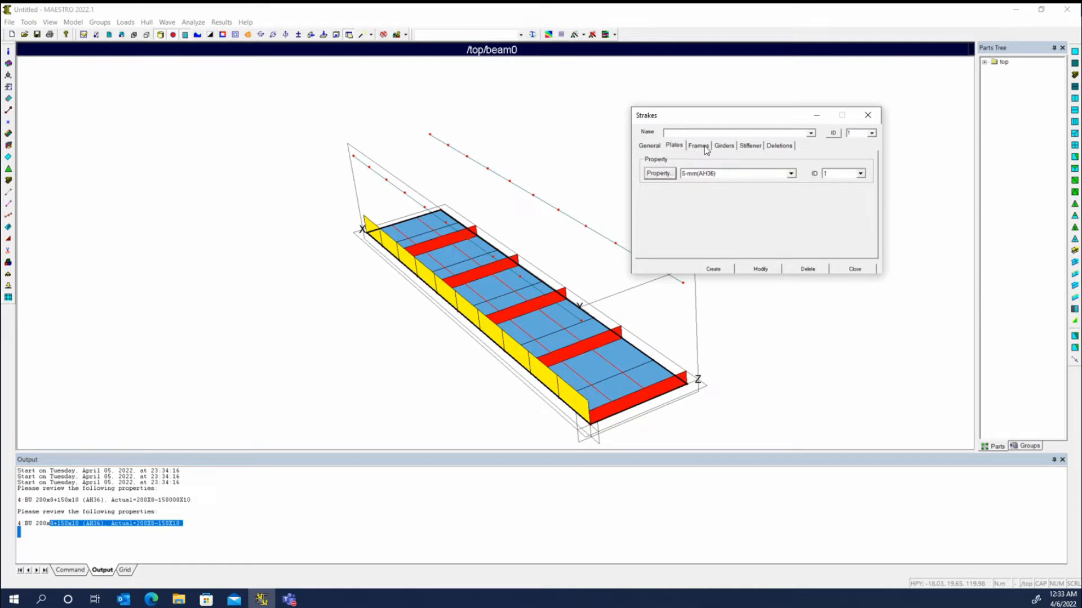
{"action": "left_click", "coordinate": [699, 146]}
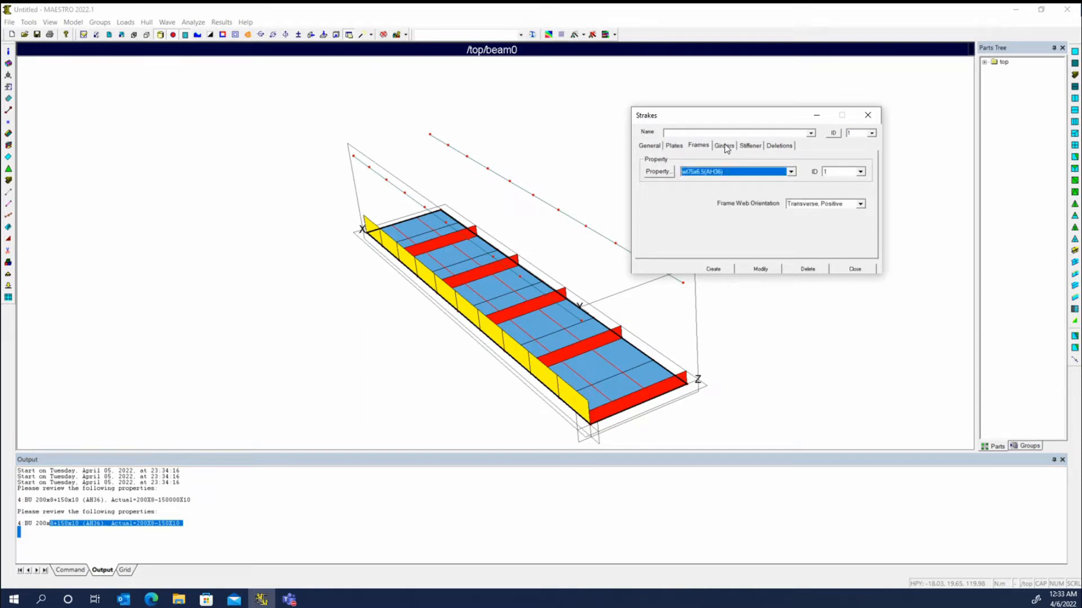
{"action": "left_click", "coordinate": [725, 146]}
{"action": "left_click", "coordinate": [757, 146]}
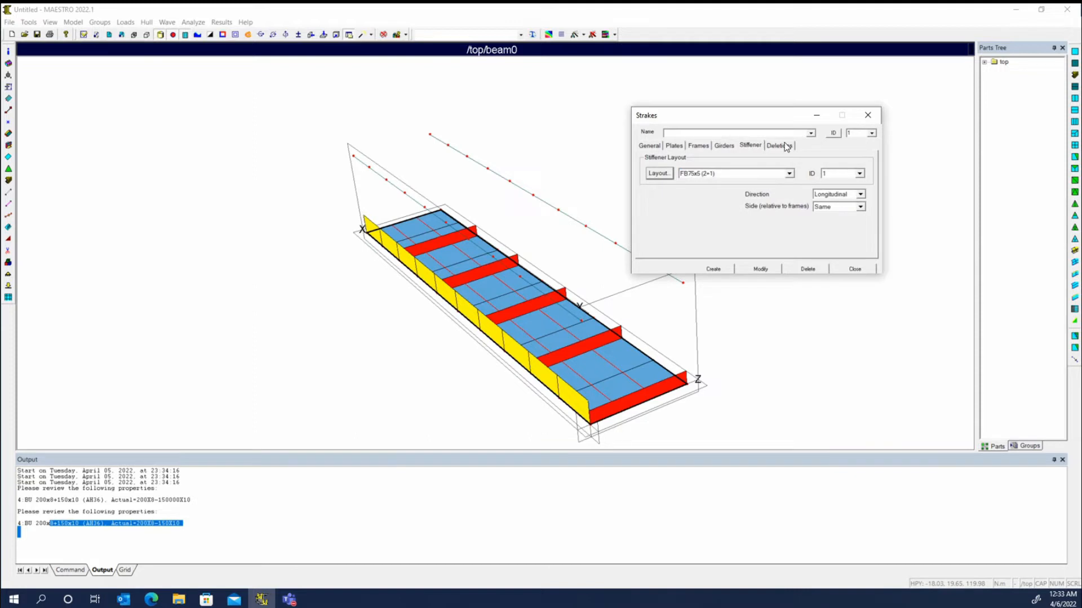
{"action": "left_click", "coordinate": [789, 174]}
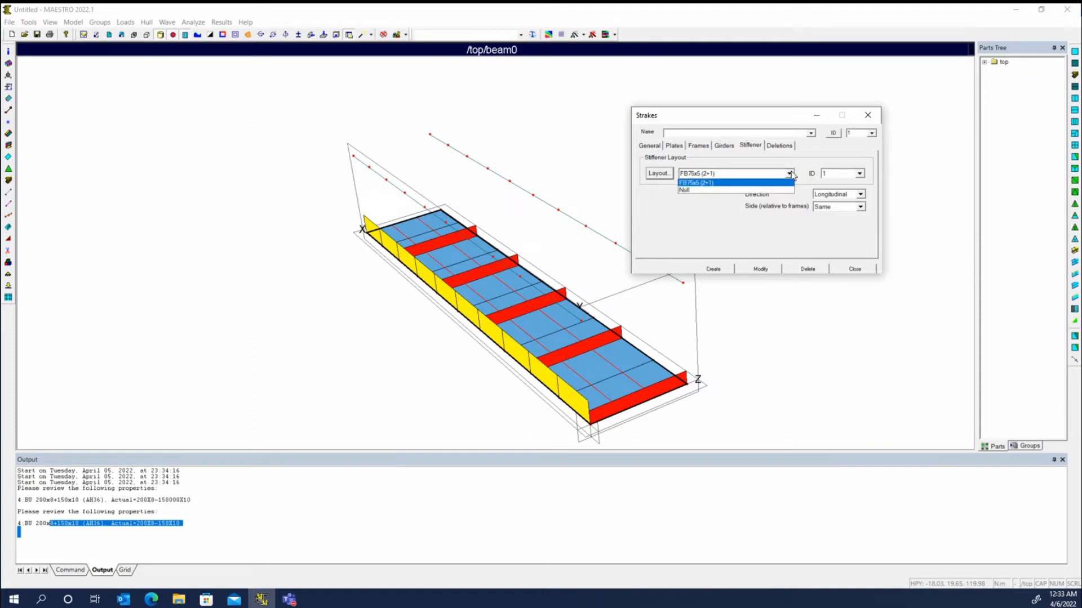
{"action": "left_click", "coordinate": [764, 190]}
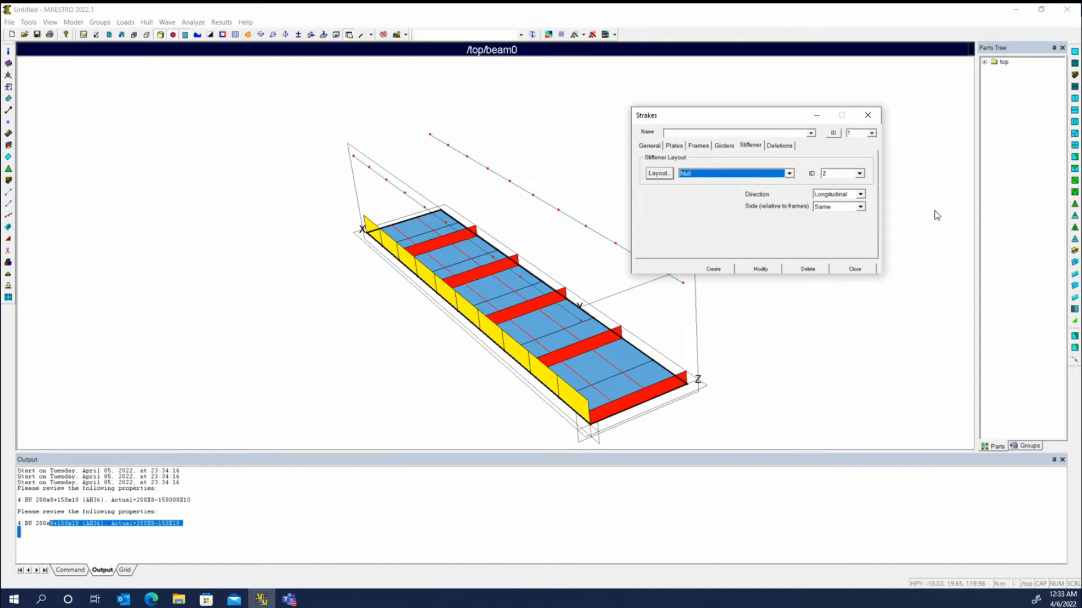
{"action": "left_click", "coordinate": [760, 269]}
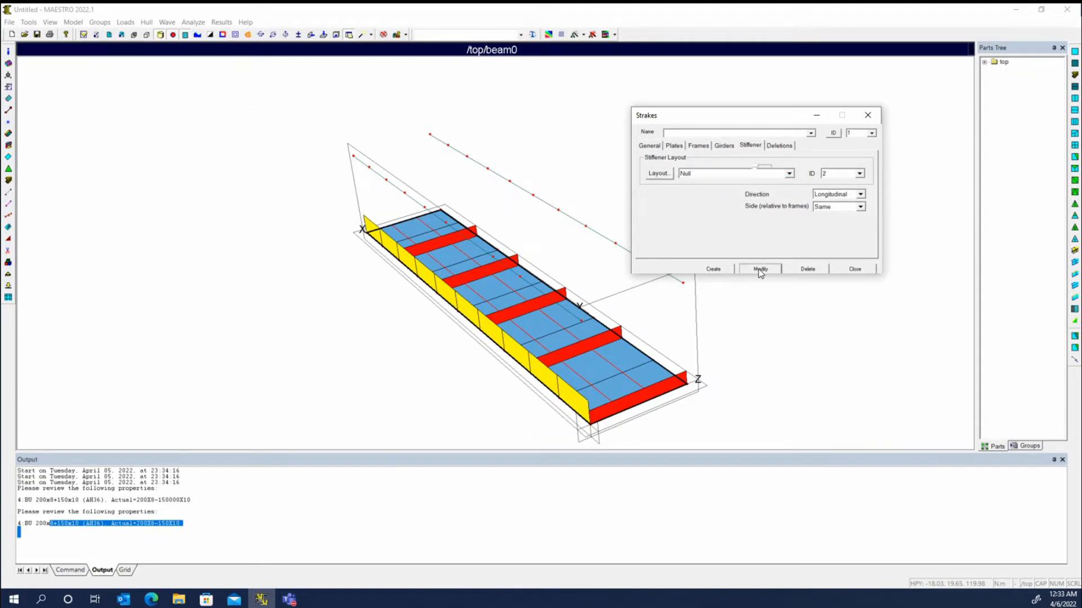
{"action": "left_click", "coordinate": [865, 269]}
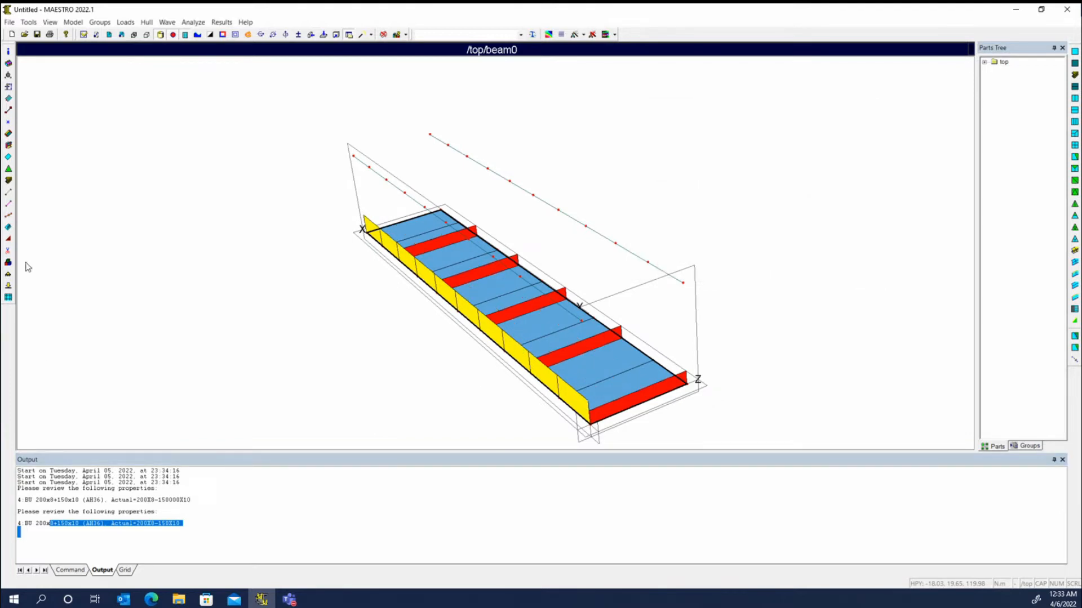
Reopen the strake definition clear of the model and start a new strake with ID 2.
{"action": "left_click", "coordinate": [8, 137]}
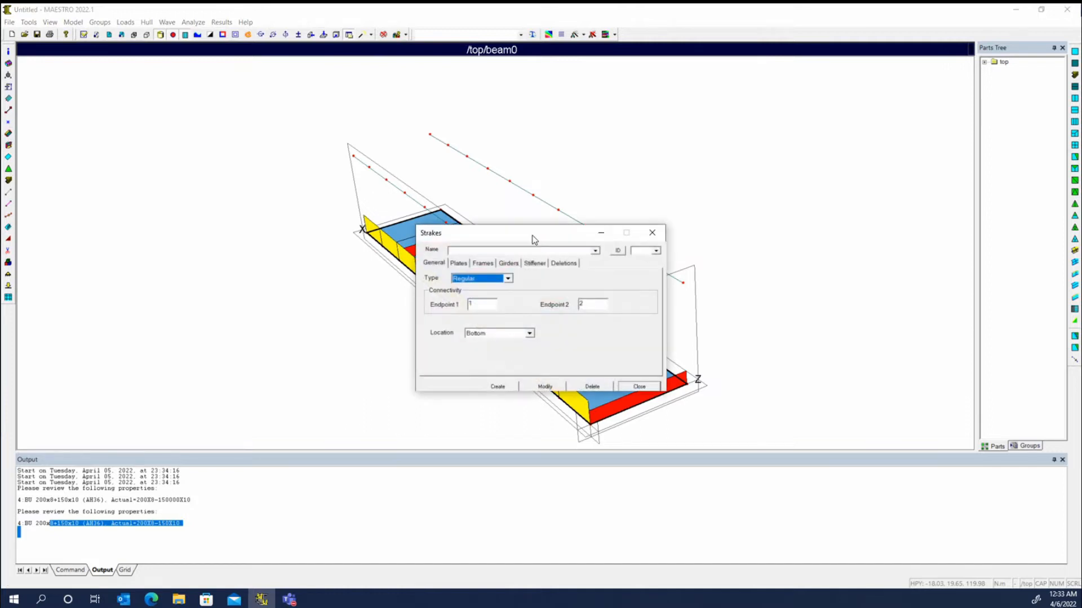
{"action": "left_click_drag", "start_coordinate": [534, 235], "coordinate": [785, 101]}
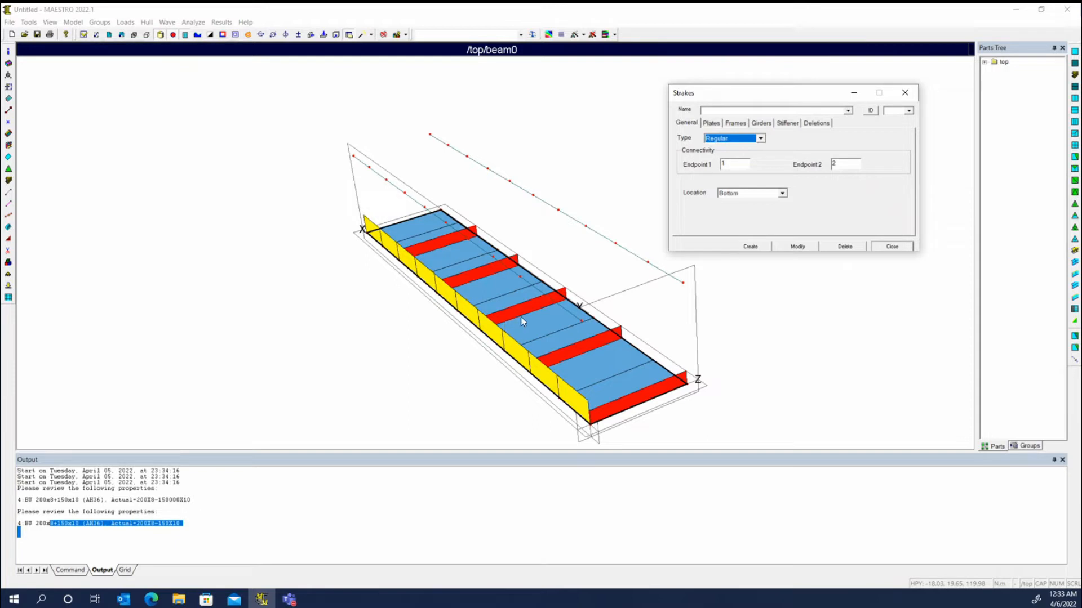
{"action": "left_click", "coordinate": [871, 111]}
Review the plate, frame, girder, stiffener, deletion and general settings preset for the new strake 2.
{"action": "left_click", "coordinate": [712, 124]}
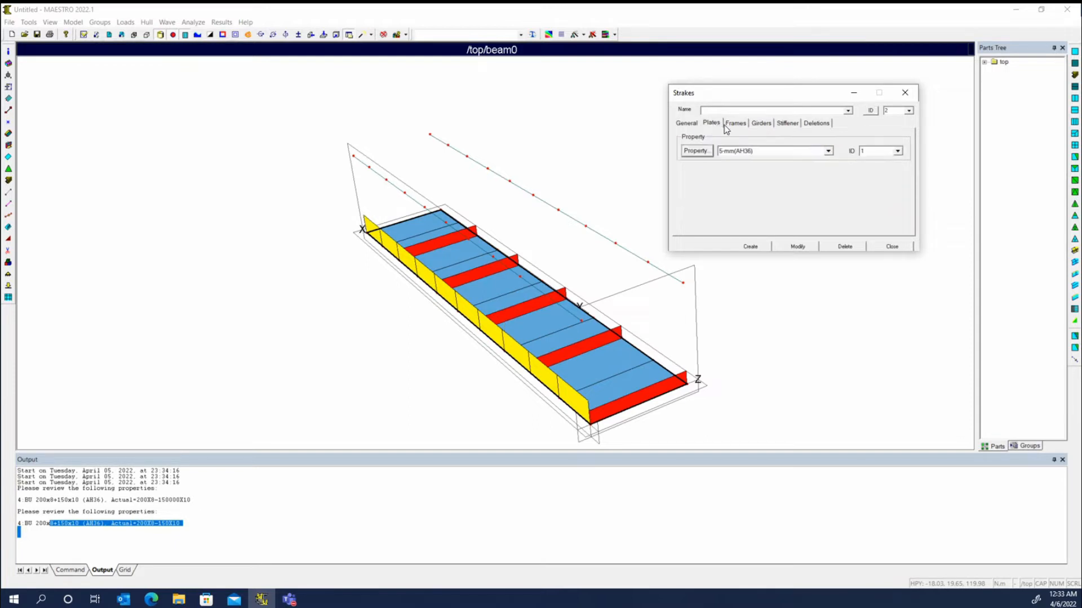
{"action": "left_click", "coordinate": [734, 124]}
{"action": "left_click", "coordinate": [760, 124]}
{"action": "left_click", "coordinate": [787, 124]}
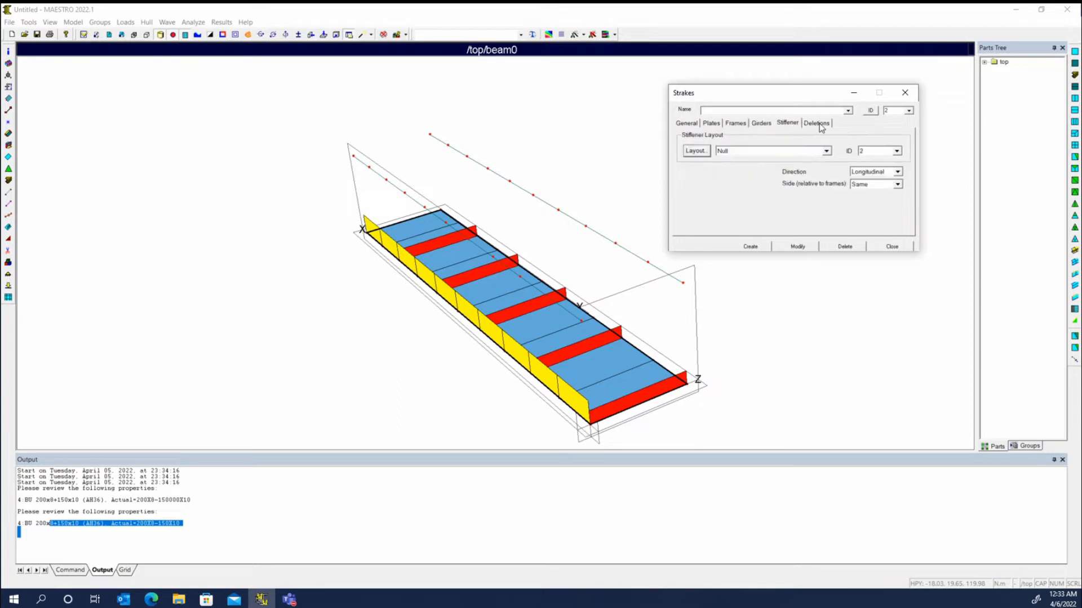
{"action": "left_click", "coordinate": [822, 125]}
{"action": "left_click", "coordinate": [796, 125]}
{"action": "left_click", "coordinate": [764, 125]}
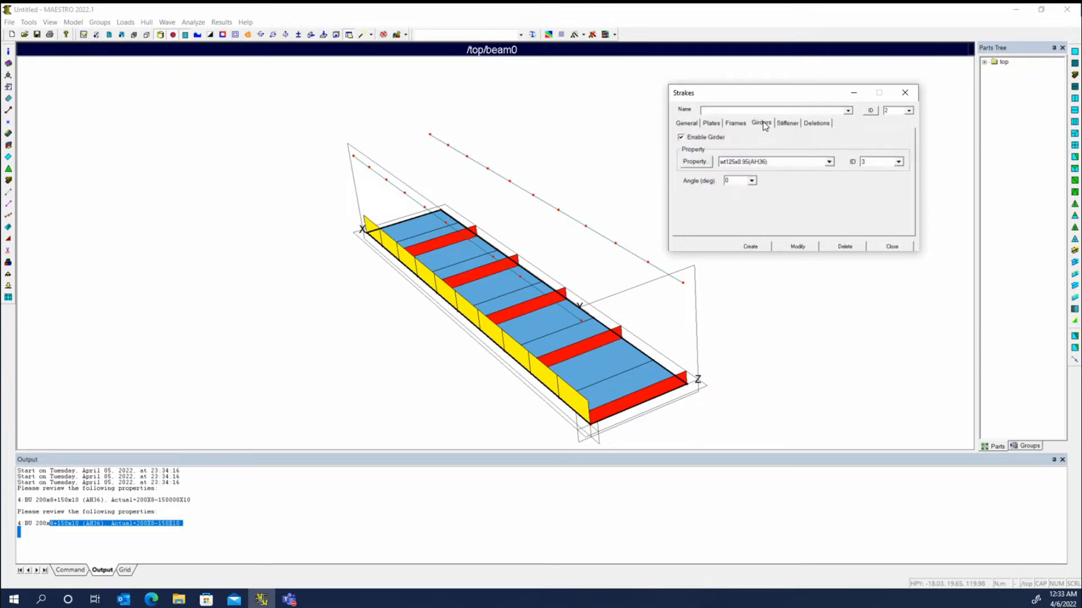
{"action": "left_click", "coordinate": [737, 124]}
{"action": "left_click", "coordinate": [711, 124]}
{"action": "left_click", "coordinate": [685, 125]}
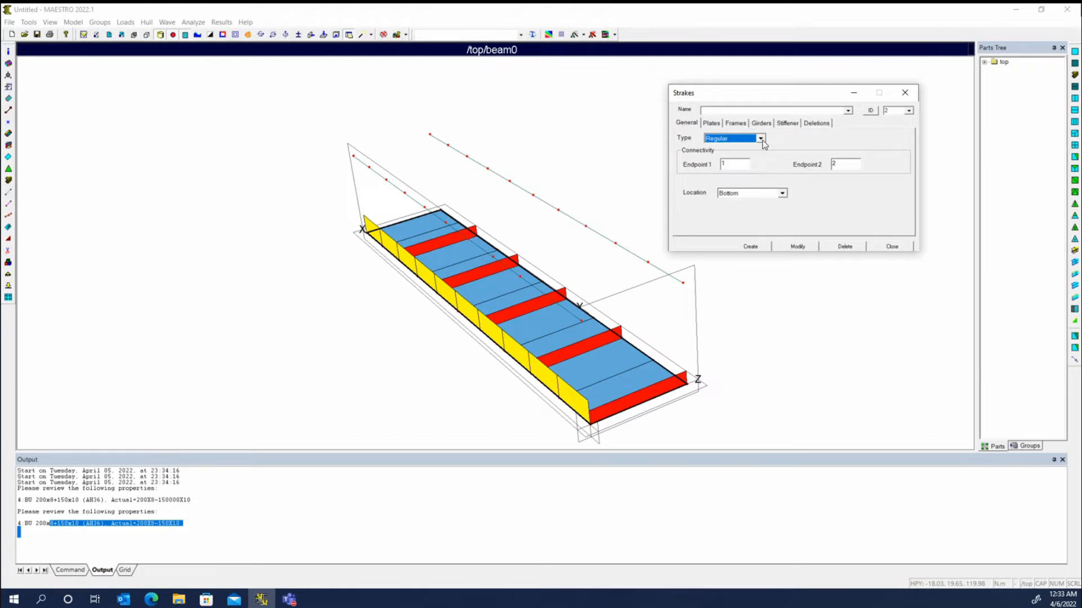
Load strake 1 from the model and check its plate, frame, girder, stiffener and deletion settings.
{"action": "double_click", "coordinate": [888, 109]}
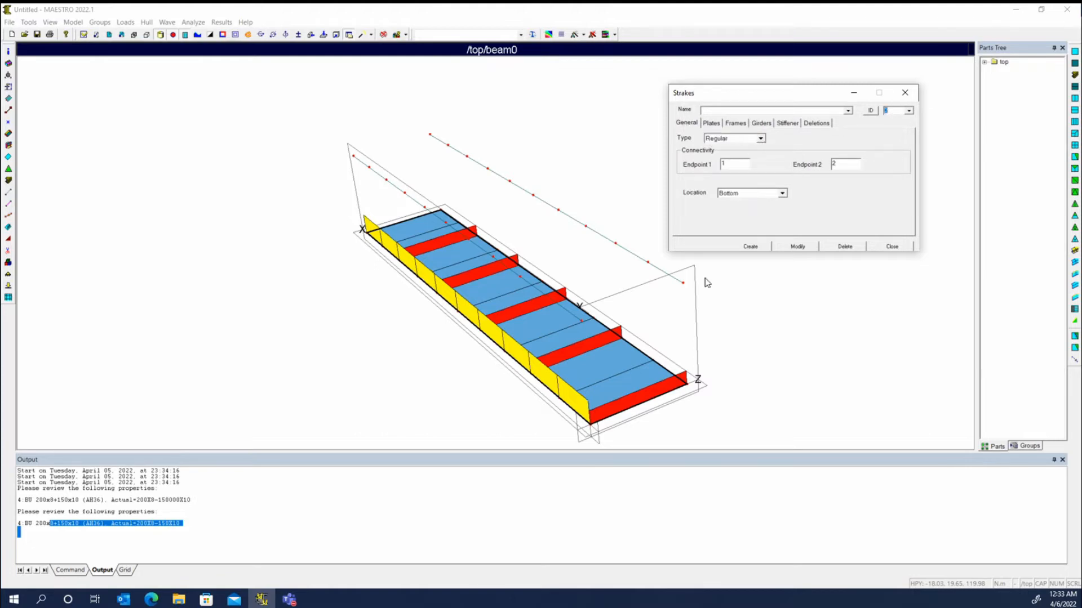
{"action": "left_click", "coordinate": [543, 334]}
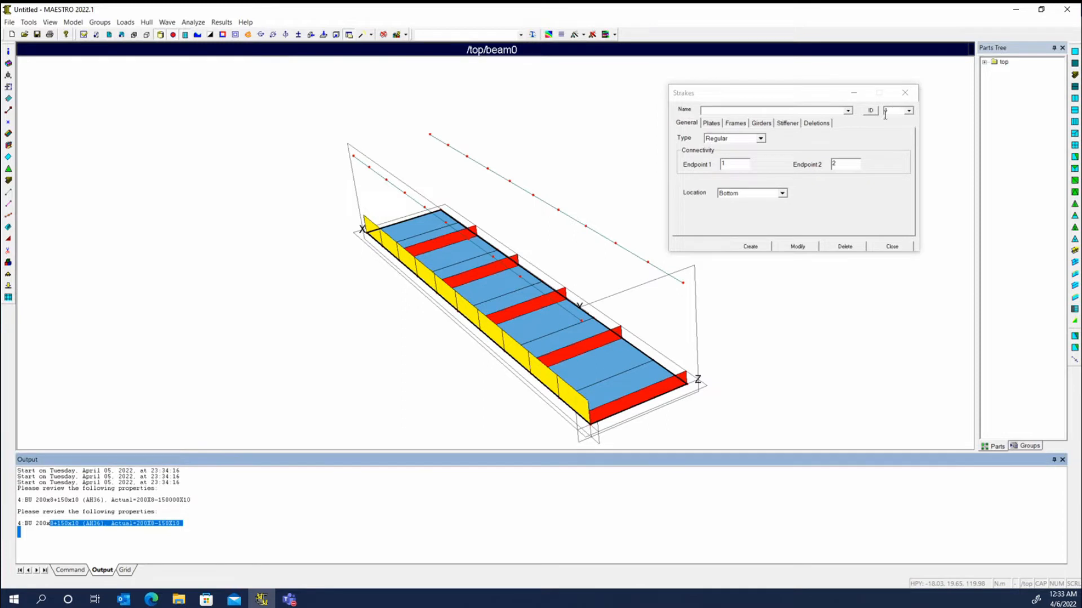
{"action": "left_click", "coordinate": [711, 124]}
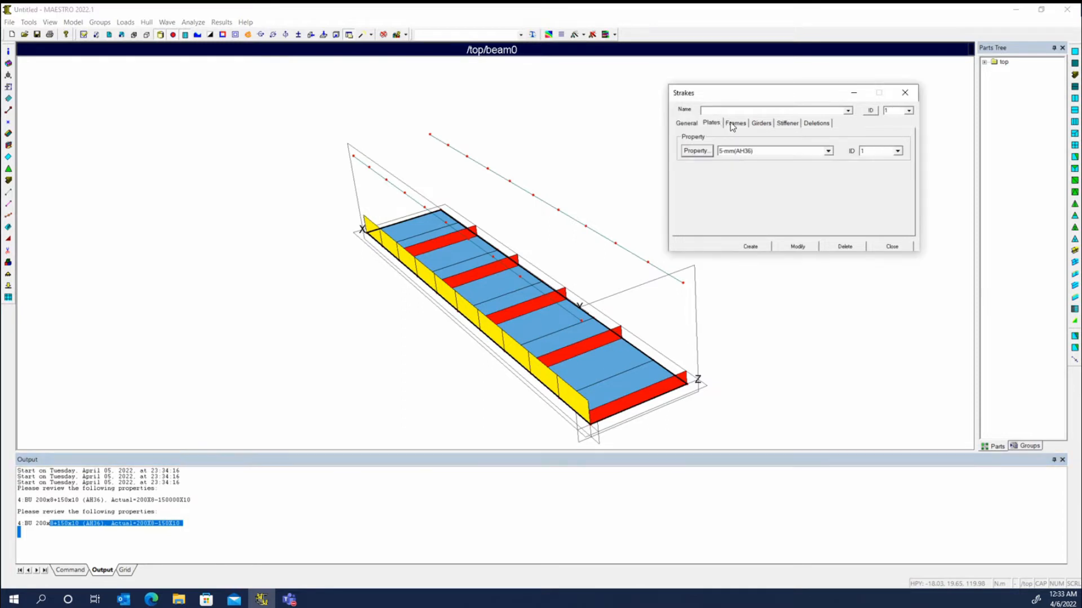
{"action": "left_click", "coordinate": [732, 124]}
{"action": "left_click", "coordinate": [760, 123]}
{"action": "left_click", "coordinate": [787, 123]}
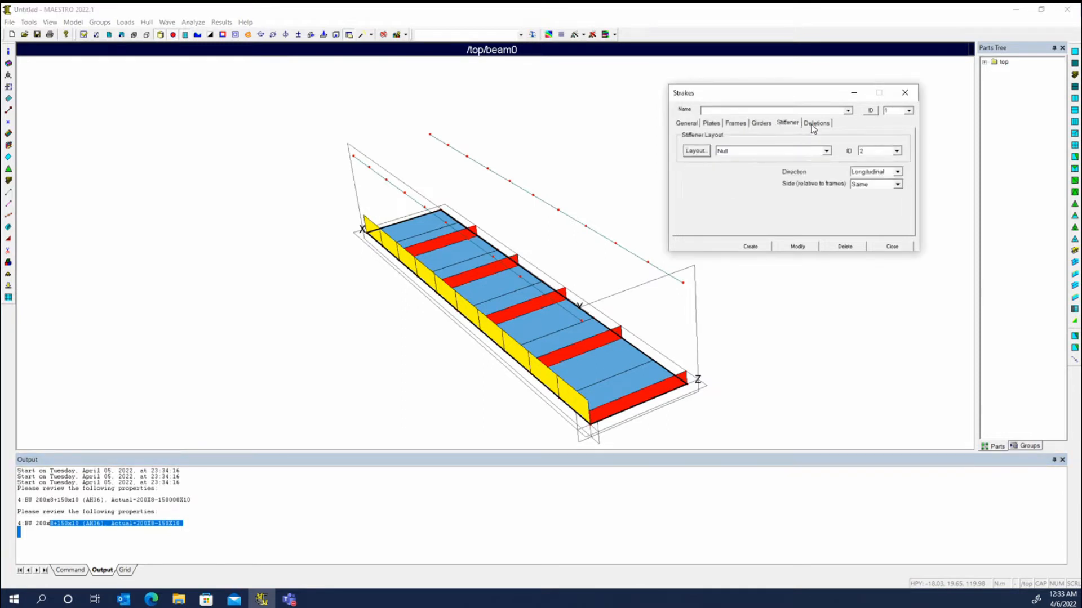
{"action": "left_click", "coordinate": [815, 123]}
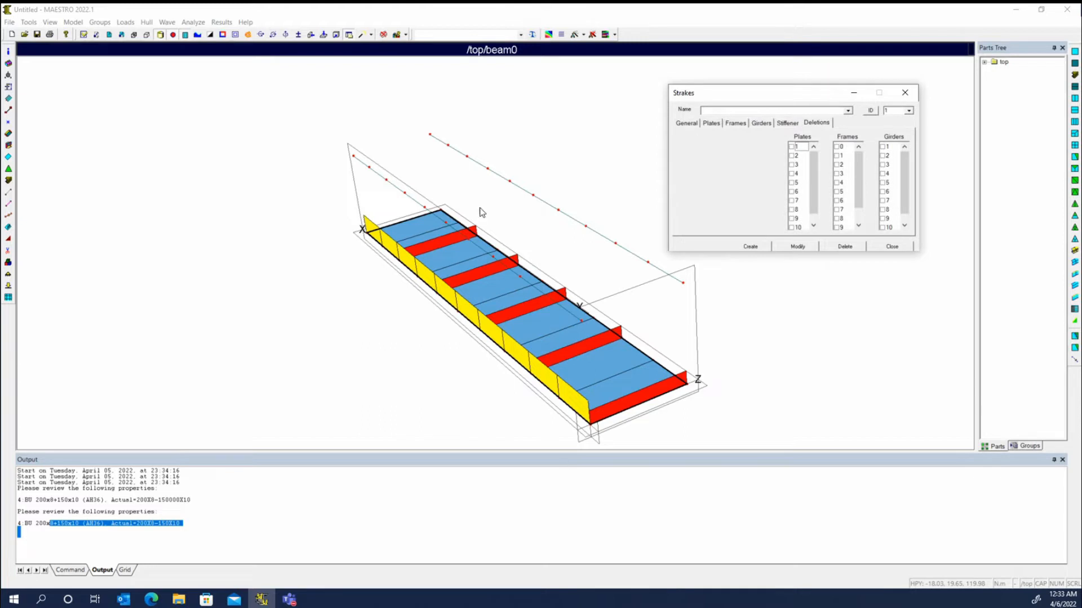
Start new strake ID 2 using strake 1's settings and check its stiffener, girder, frame, plate and general properties.
{"action": "left_click", "coordinate": [870, 111]}
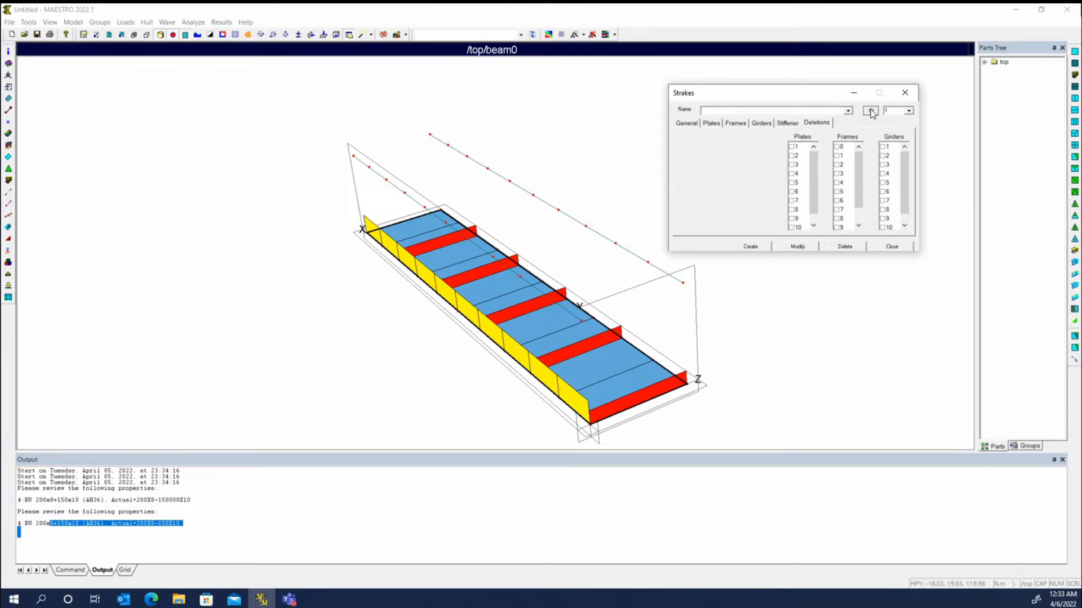
{"action": "left_click", "coordinate": [787, 123]}
{"action": "left_click", "coordinate": [761, 123]}
{"action": "left_click", "coordinate": [733, 123]}
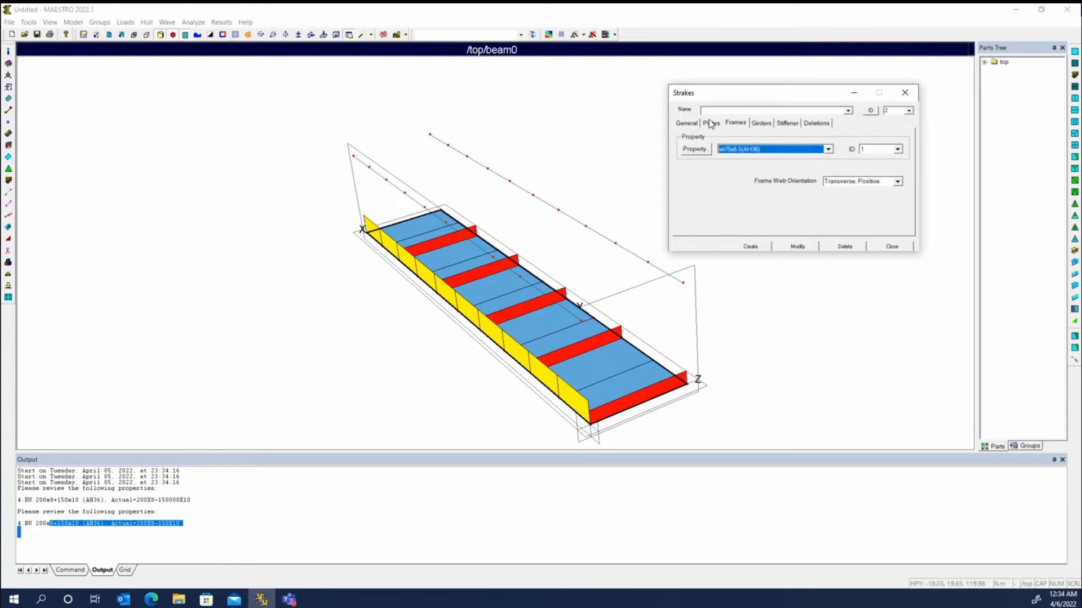
{"action": "left_click", "coordinate": [711, 124]}
{"action": "left_click", "coordinate": [683, 123]}
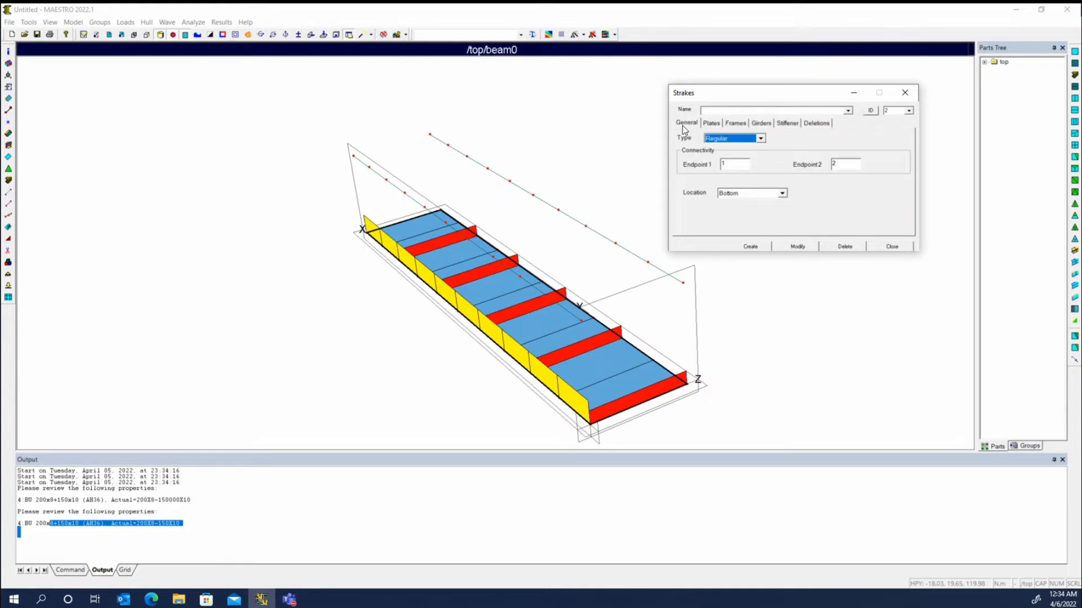
Set strake 2's connectivity to endpoint 1 = 2 and endpoint 2 = 3 by picking the endpoints in the model.
{"action": "left_click", "coordinate": [733, 165]}
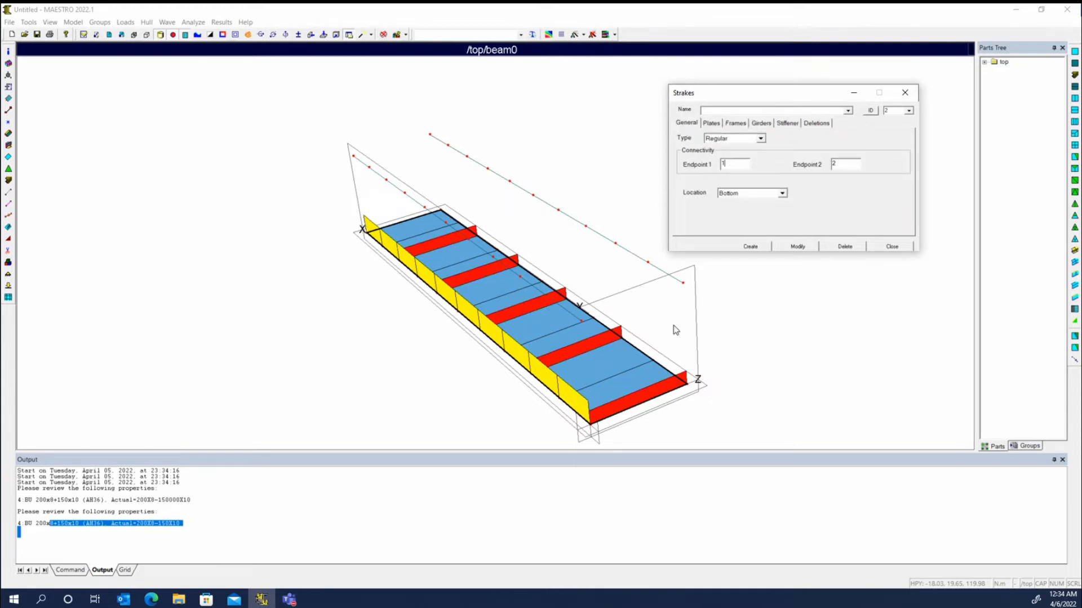
{"action": "left_click", "coordinate": [646, 356]}
{"action": "left_click", "coordinate": [653, 265]}
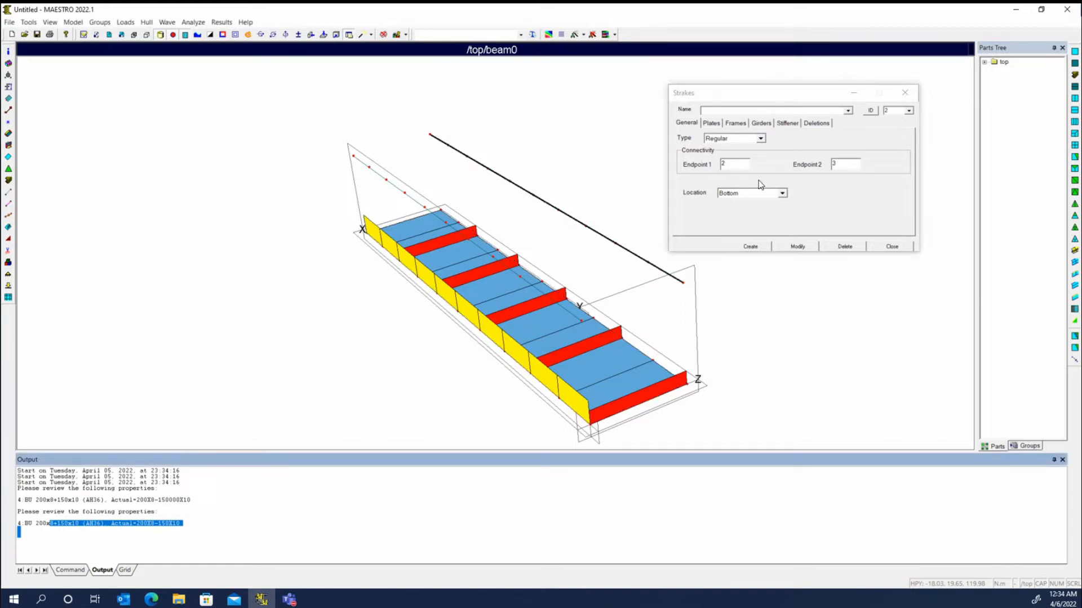
Create strake 2 between endpoints 2 and 3, disable its girder, and refresh the model display.
{"action": "left_click", "coordinate": [756, 247]}
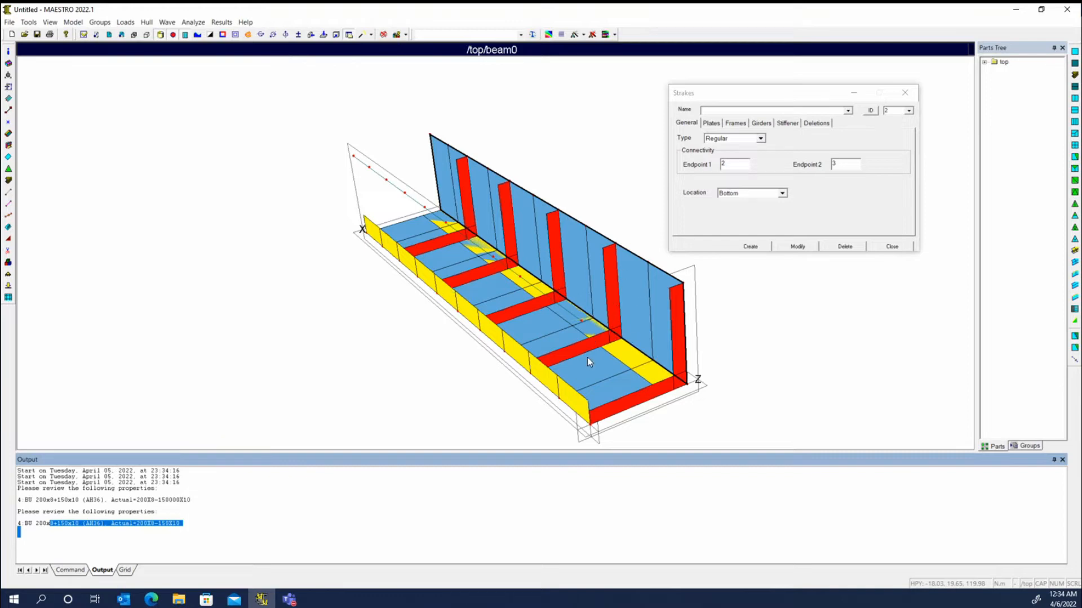
{"action": "left_click", "coordinate": [766, 125]}
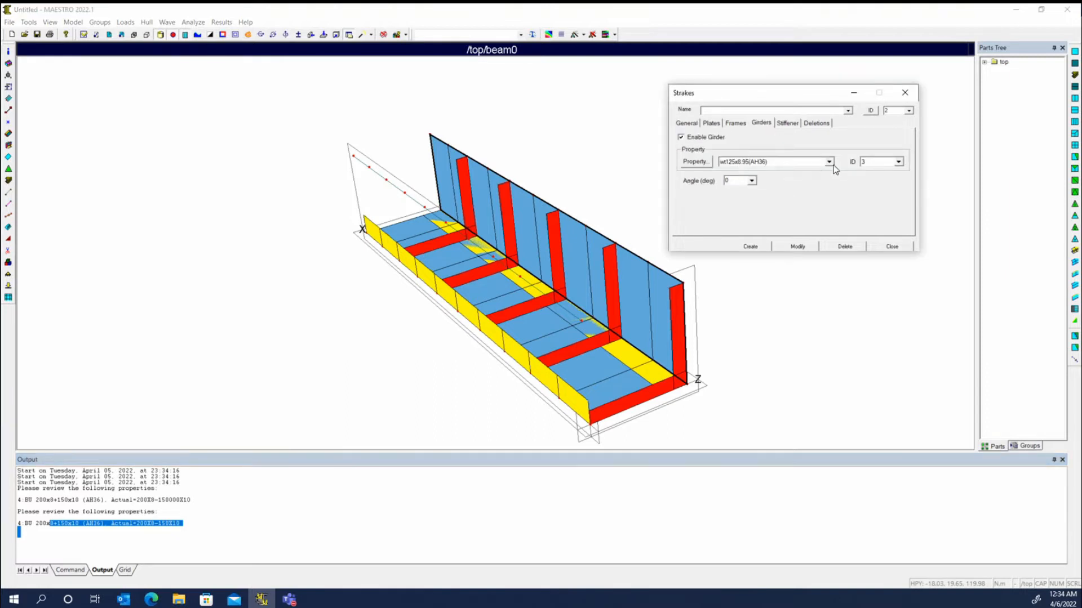
{"action": "left_click", "coordinate": [704, 138]}
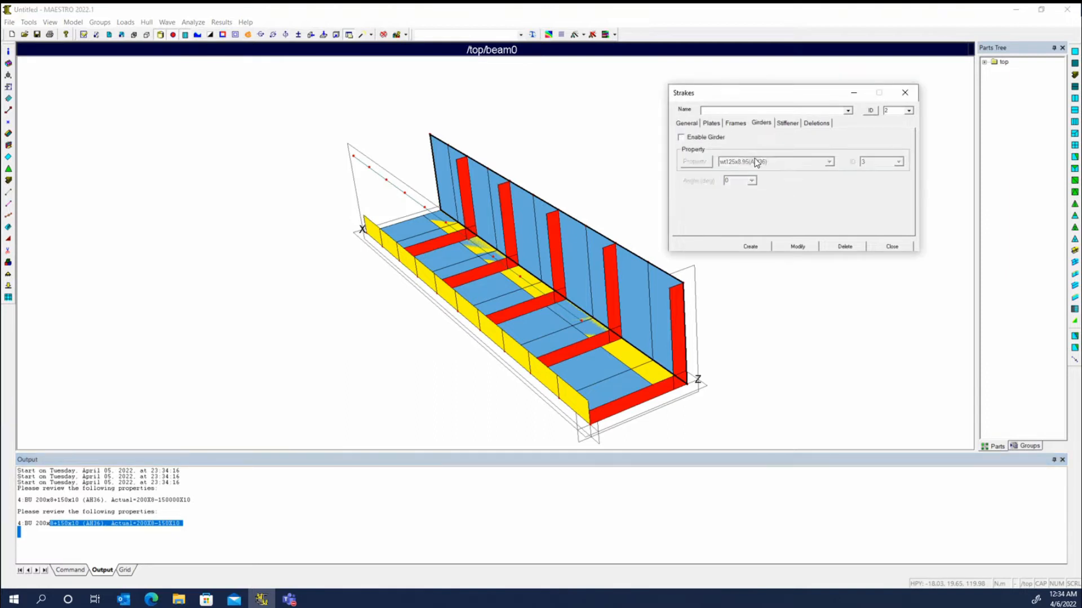
{"action": "left_click", "coordinate": [659, 304]}
{"action": "left_click", "coordinate": [798, 246]}
{"action": "right_click", "coordinate": [843, 299]}
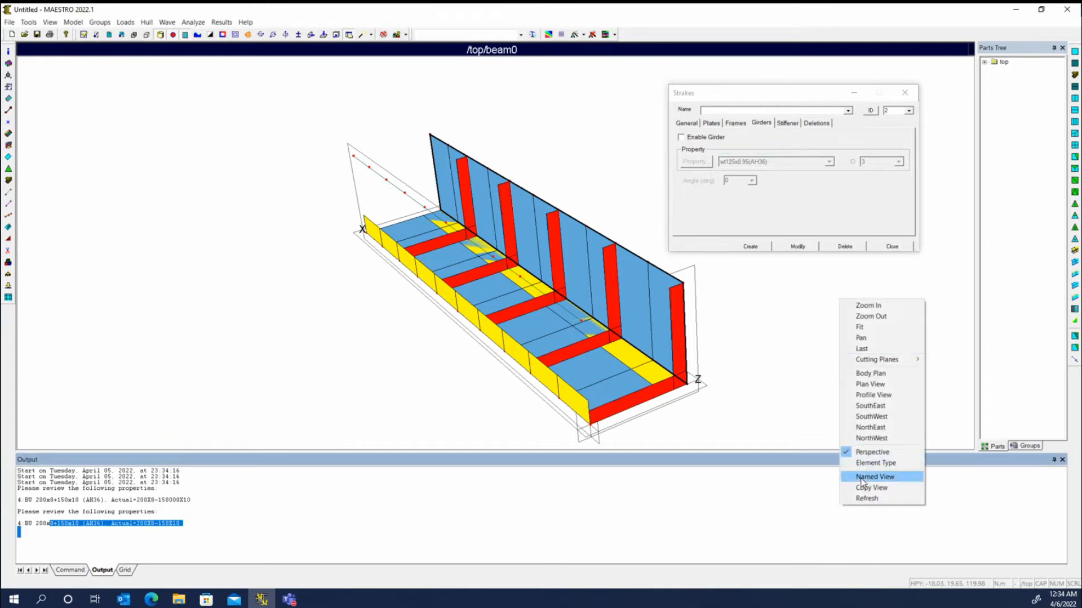
{"action": "left_click", "coordinate": [869, 498]}
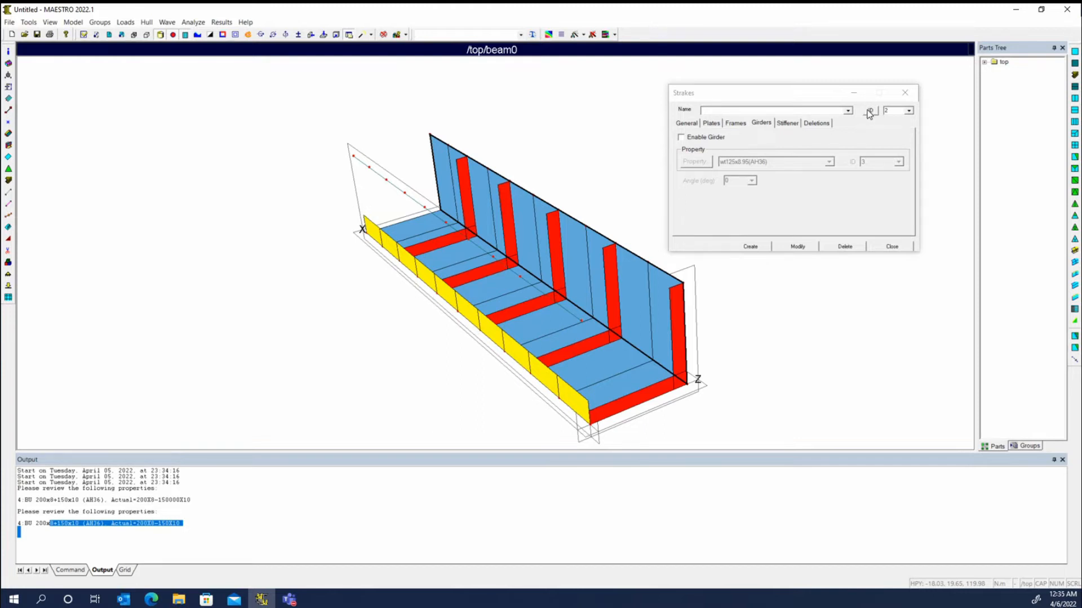
Create strake 3 with endpoint 1 = 3 and endpoint 2 = 4, picking both endpoints in the model.
{"action": "left_click", "coordinate": [896, 110]}
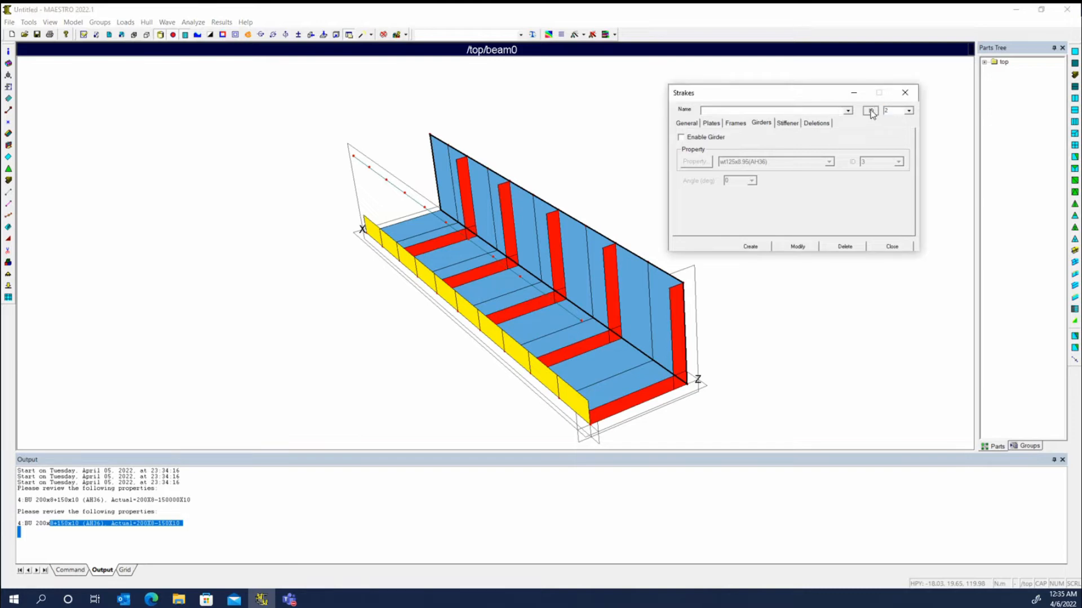
{"action": "left_click", "coordinate": [404, 193]}
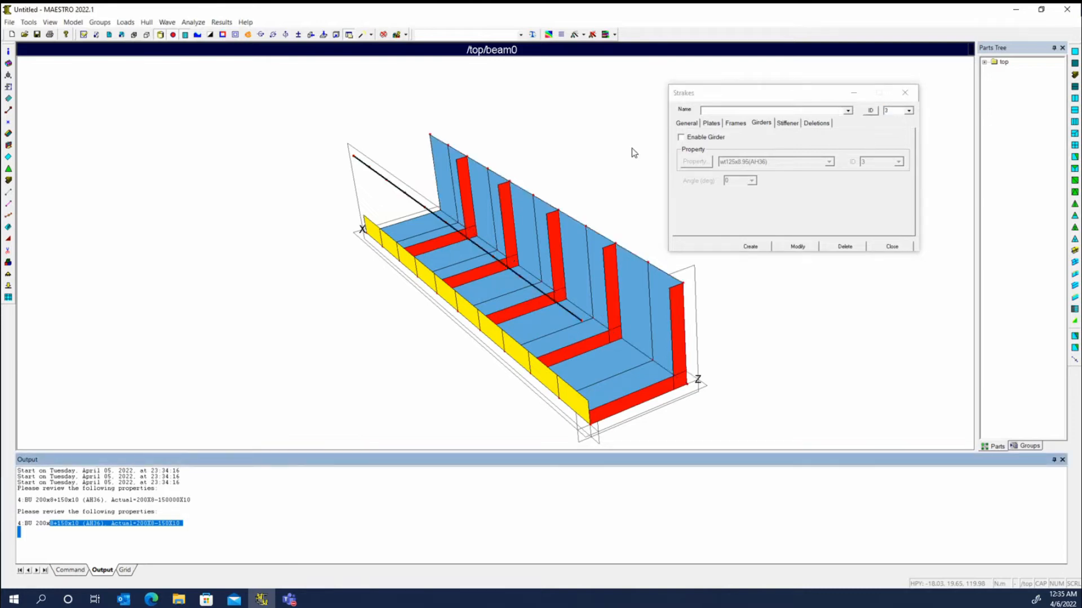
{"action": "left_click", "coordinate": [687, 124]}
{"action": "left_click", "coordinate": [735, 164]}
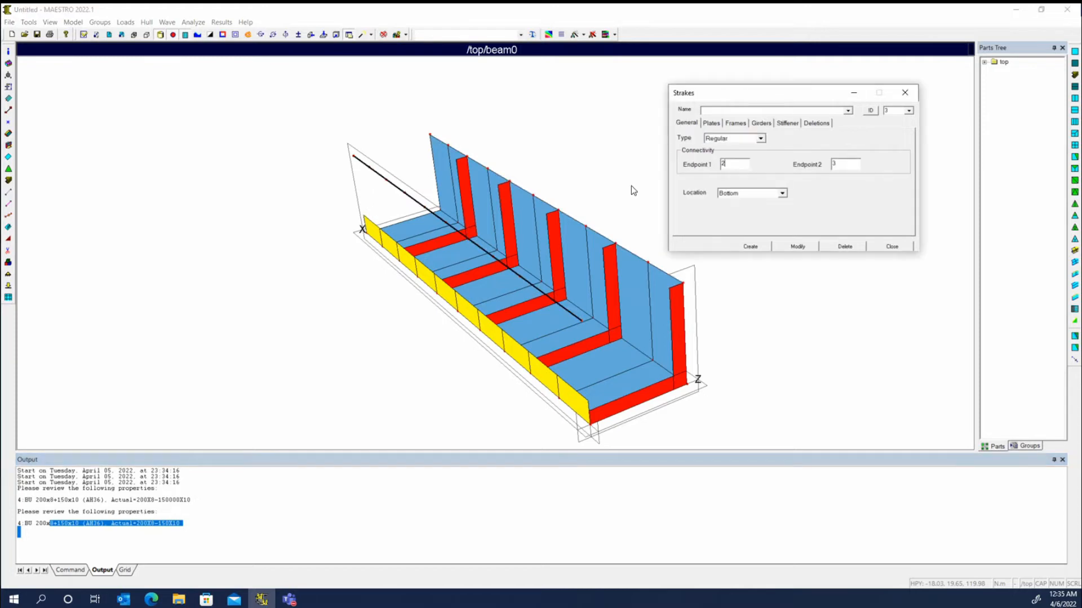
{"action": "left_click", "coordinate": [461, 155]}
{"action": "left_click", "coordinate": [373, 170]}
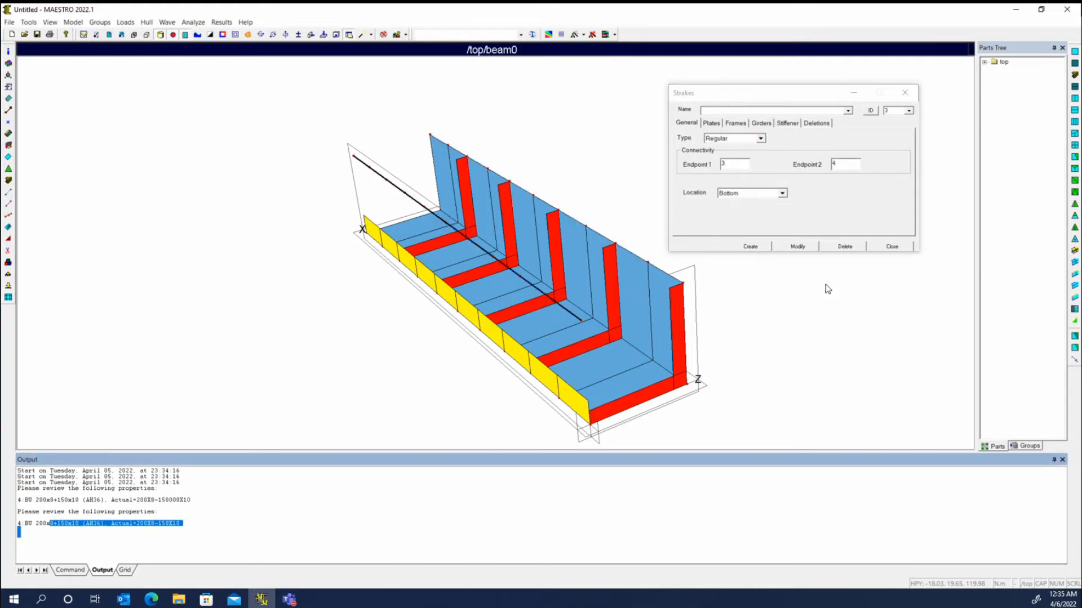
{"action": "left_click", "coordinate": [752, 246]}
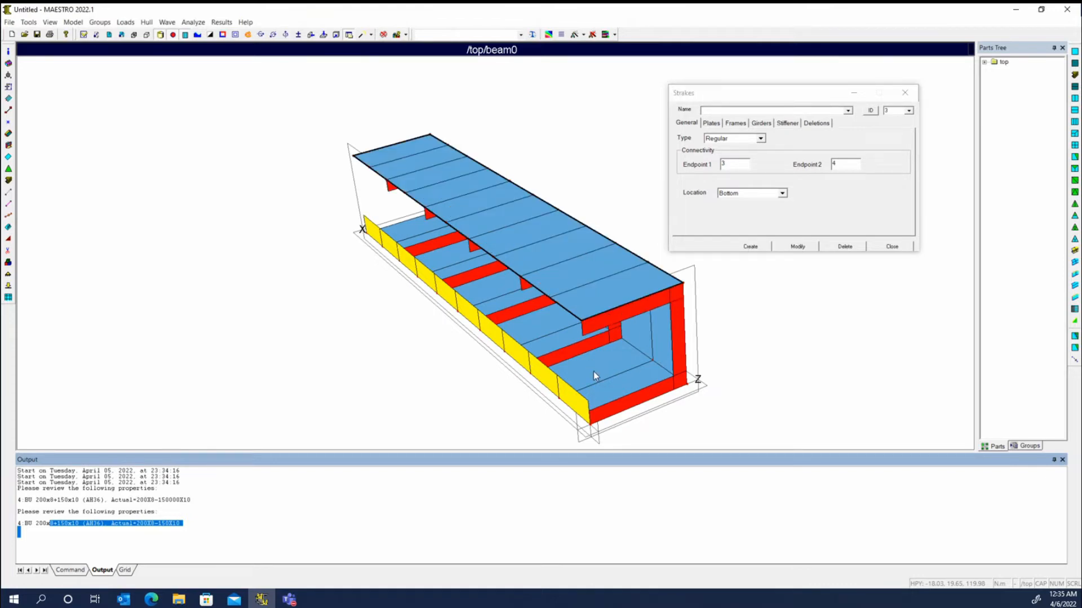
Enable the wt125x8.95(AH36) girder on strake 3 and apply the modification.
{"action": "middle_click_drag", "start_coordinate": [424, 415], "coordinate": [654, 181]}
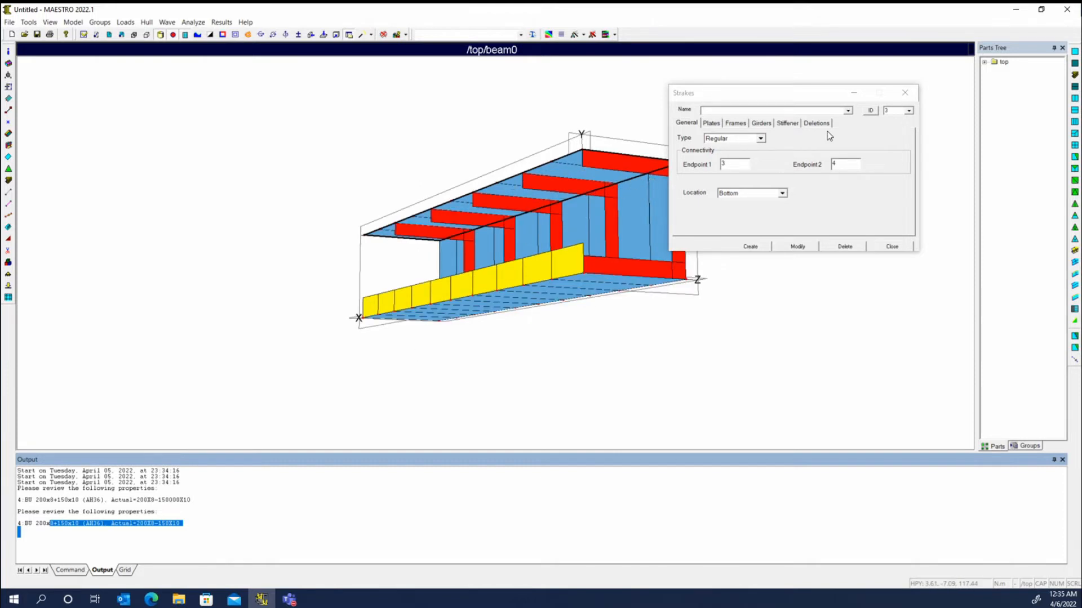
{"action": "left_click", "coordinate": [762, 123]}
{"action": "left_click", "coordinate": [704, 138]}
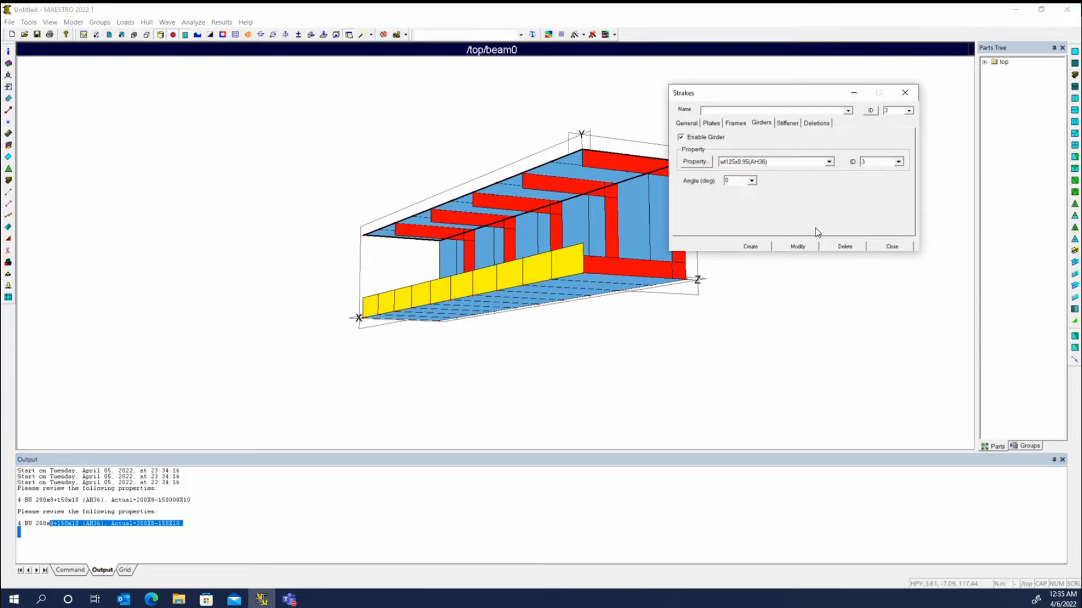
{"action": "left_click", "coordinate": [796, 244]}
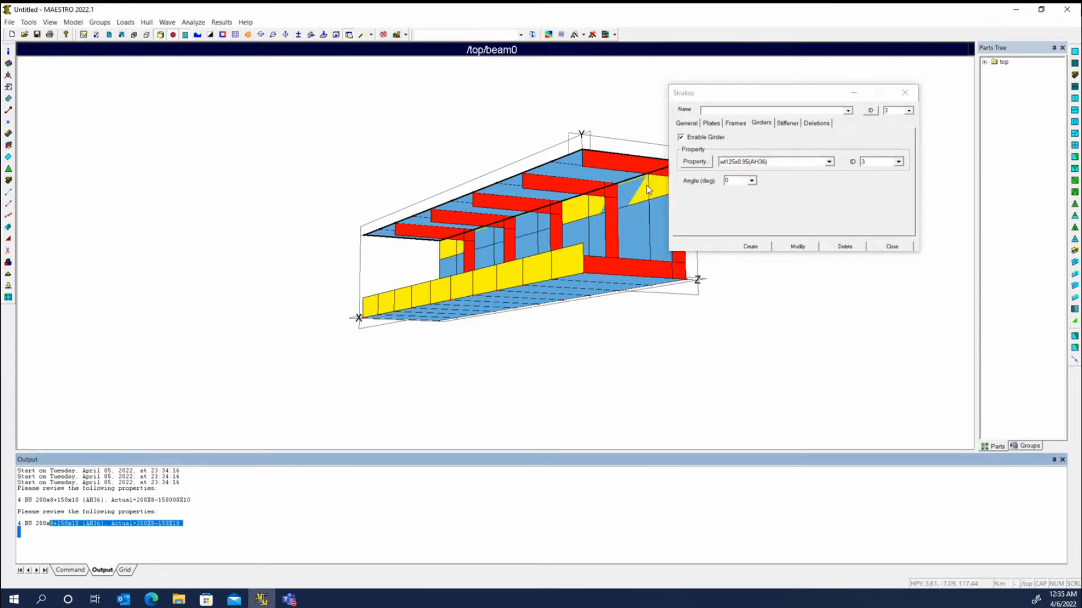
Reverse strake 3's connectivity to endpoint 1 = 4 and endpoint 2 = 3, and apply the modification.
{"action": "left_click", "coordinate": [696, 125]}
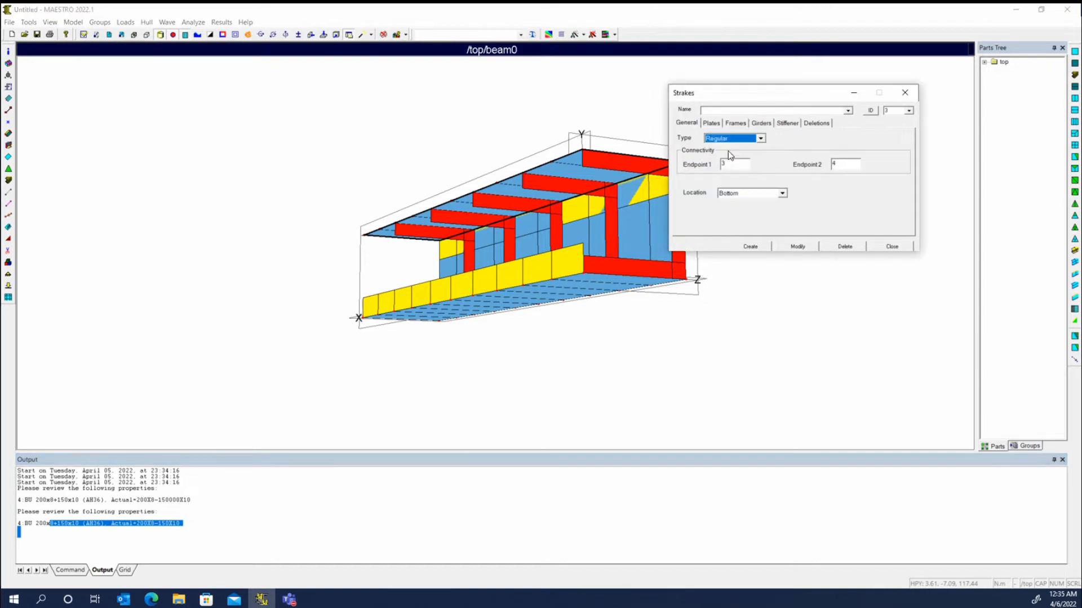
{"action": "left_click", "coordinate": [729, 162]}
{"action": "left_click", "coordinate": [555, 160]}
{"action": "left_click", "coordinate": [621, 178]}
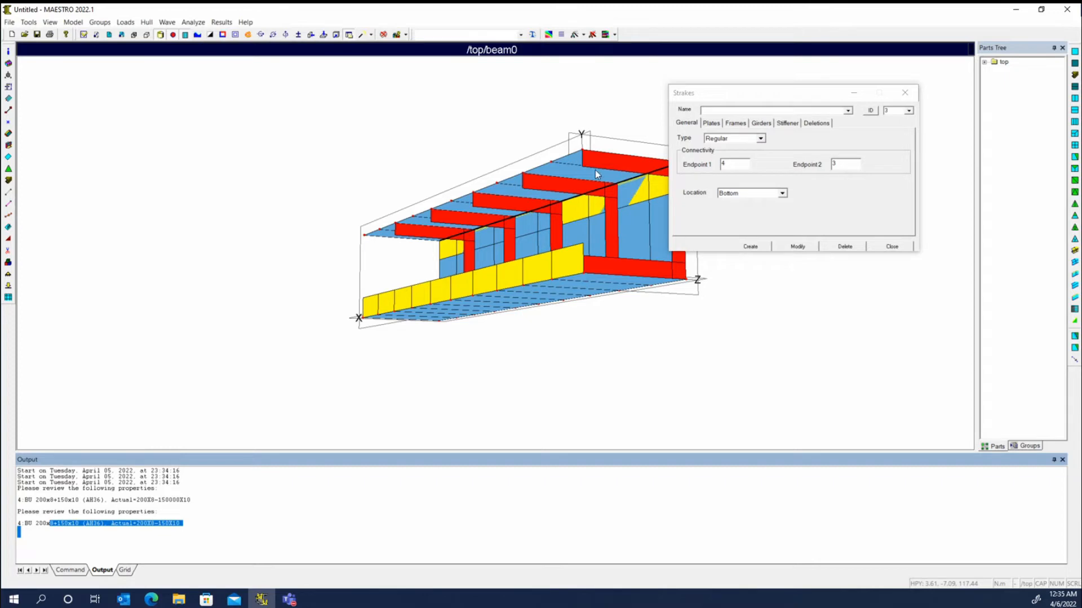
{"action": "left_click", "coordinate": [797, 247]}
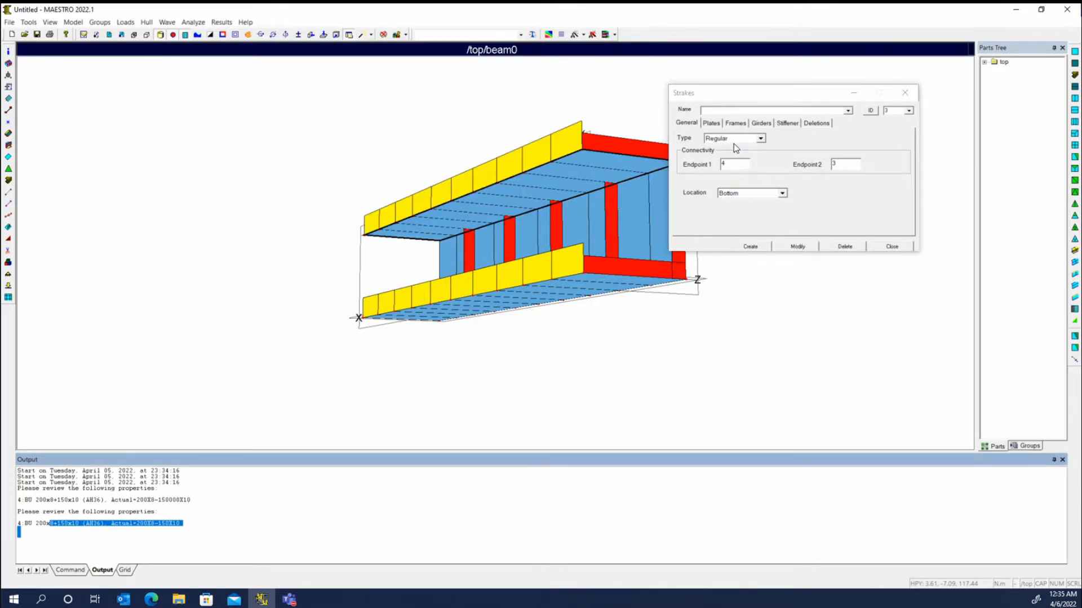
Set strake 3's frame web orientation to Transverse, Negative and apply the modification.
{"action": "left_click_drag", "start_coordinate": [736, 99], "coordinate": [828, 200]}
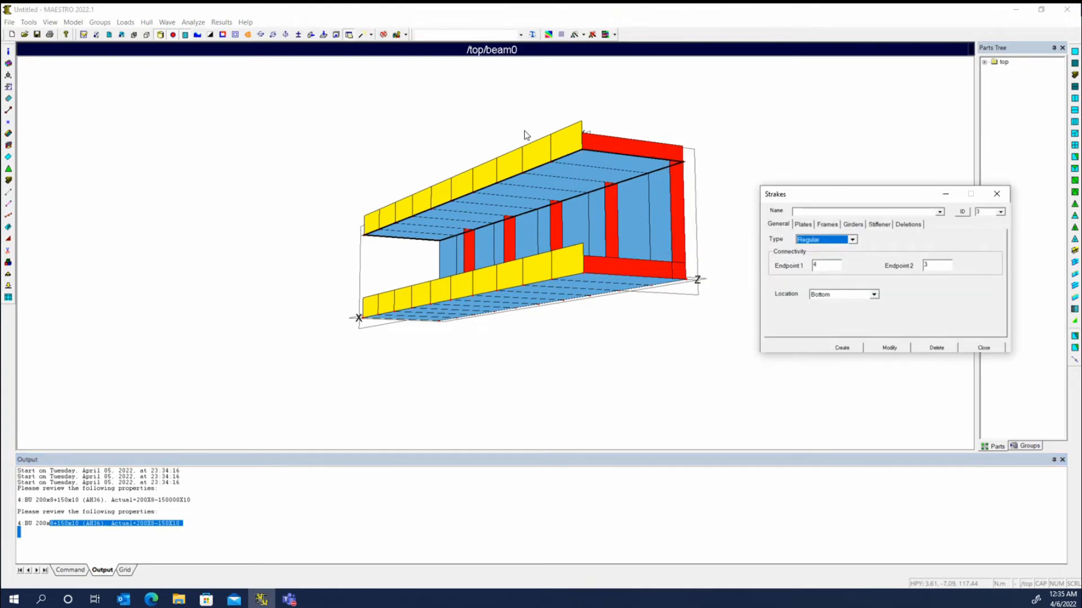
{"action": "left_click", "coordinate": [522, 243]}
{"action": "scroll", "coordinate": [523, 243], "scroll_direction": "down", "scroll_amount": 1}
{"action": "scroll", "coordinate": [521, 240], "scroll_direction": "down", "scroll_amount": 1}
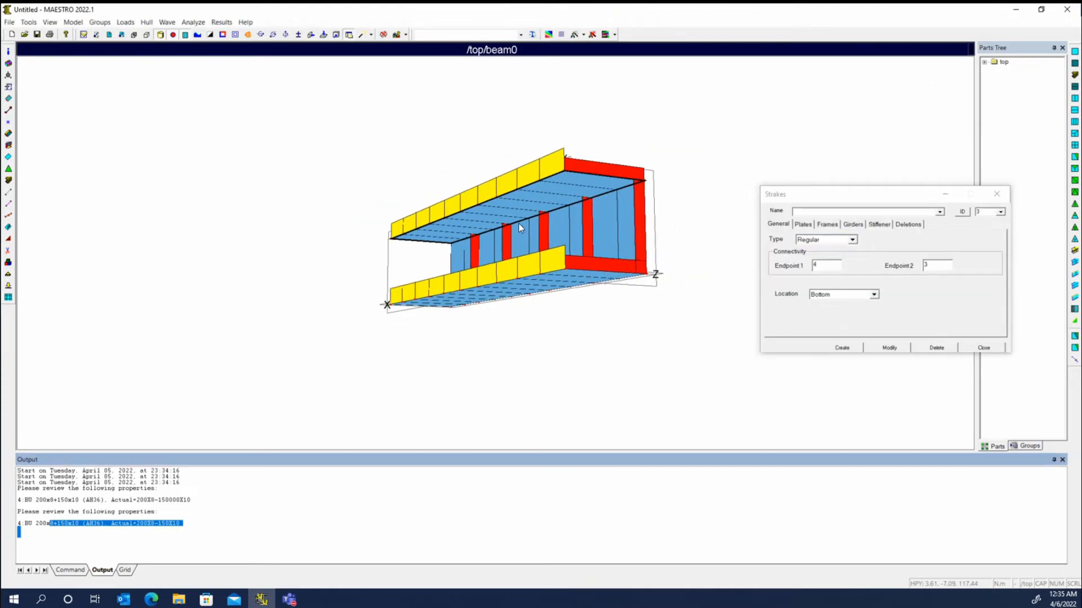
{"action": "middle_click_drag", "start_coordinate": [518, 223], "coordinate": [588, 303]}
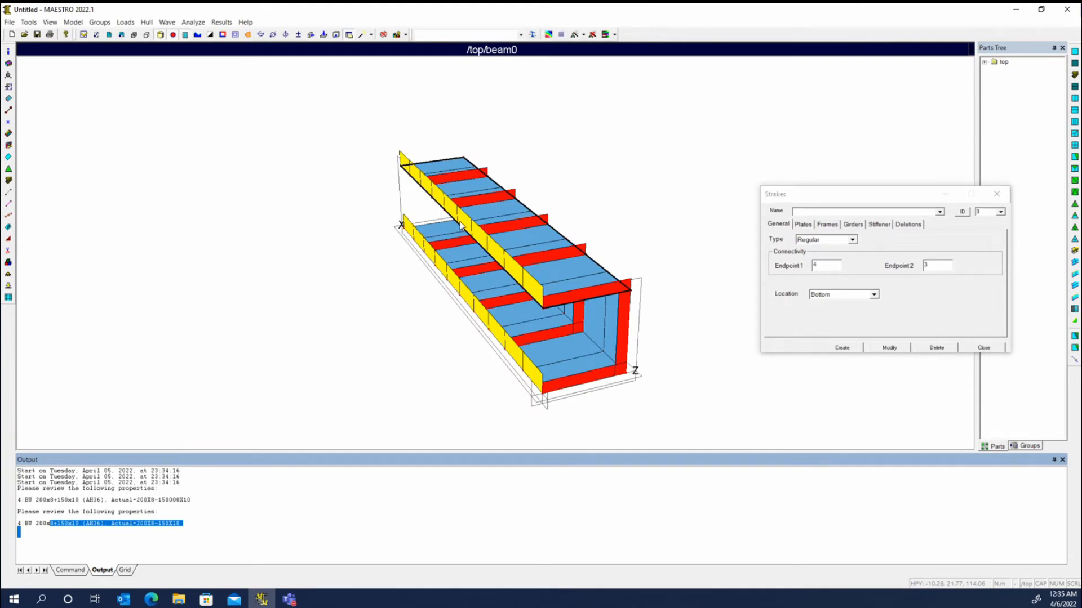
{"action": "left_click", "coordinate": [830, 224]}
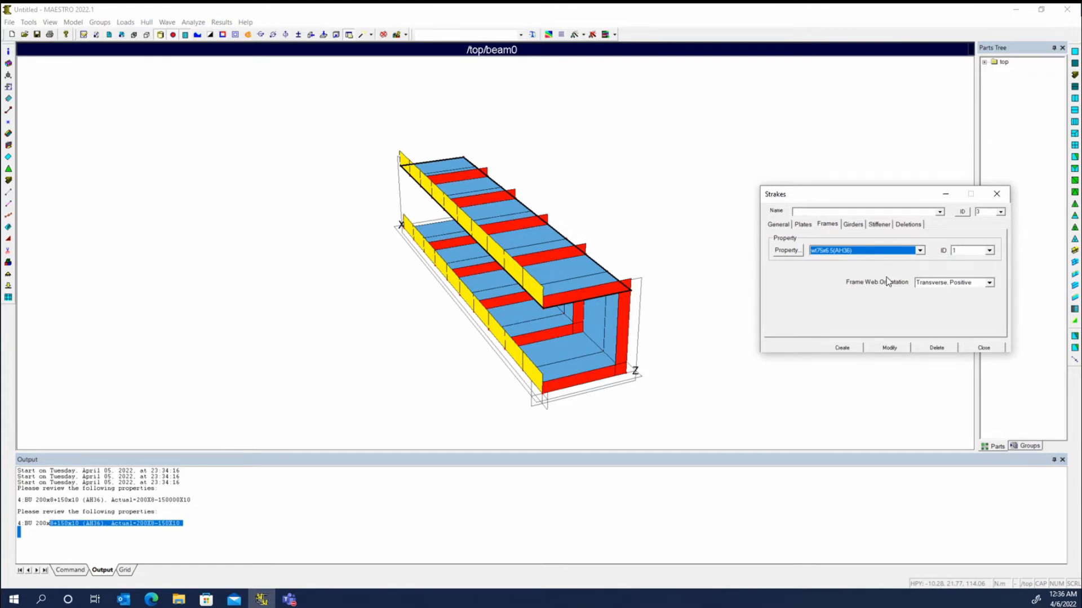
{"action": "left_click", "coordinate": [961, 283]}
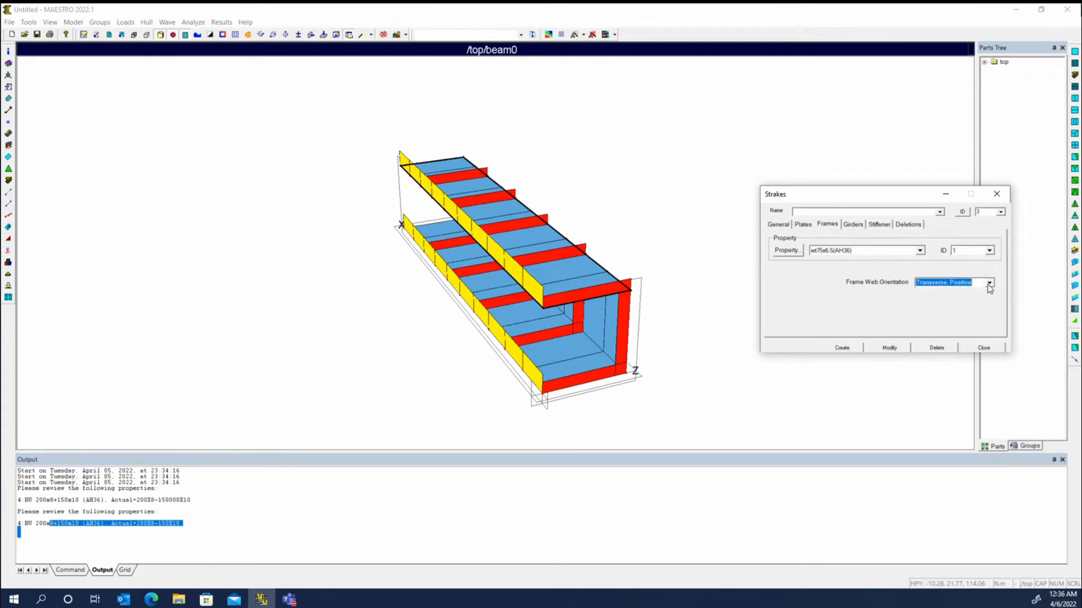
{"action": "left_click", "coordinate": [989, 282]}
{"action": "left_click", "coordinate": [981, 300]}
{"action": "left_click", "coordinate": [894, 349]}
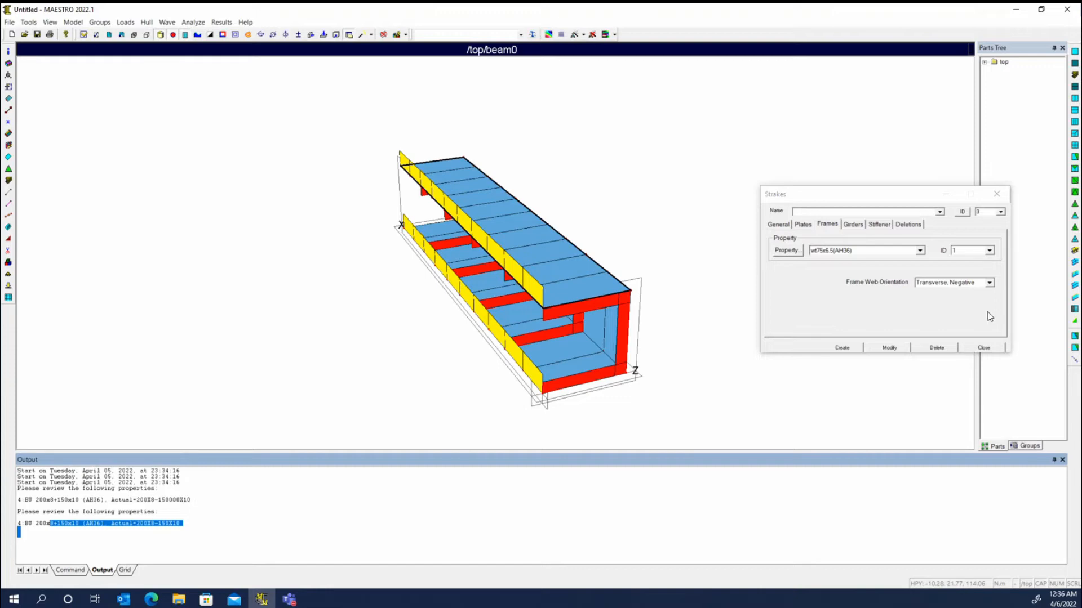
Set strake 3's girder angle to Down, apply the modification, and close the strake definition.
{"action": "left_click", "coordinate": [854, 225]}
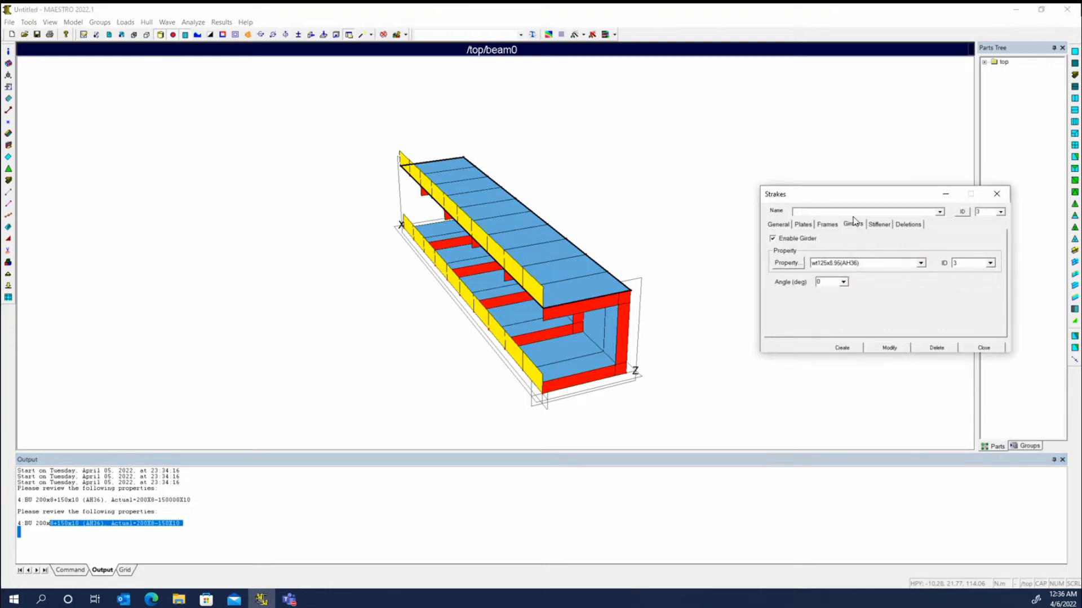
{"action": "left_click", "coordinate": [843, 282]}
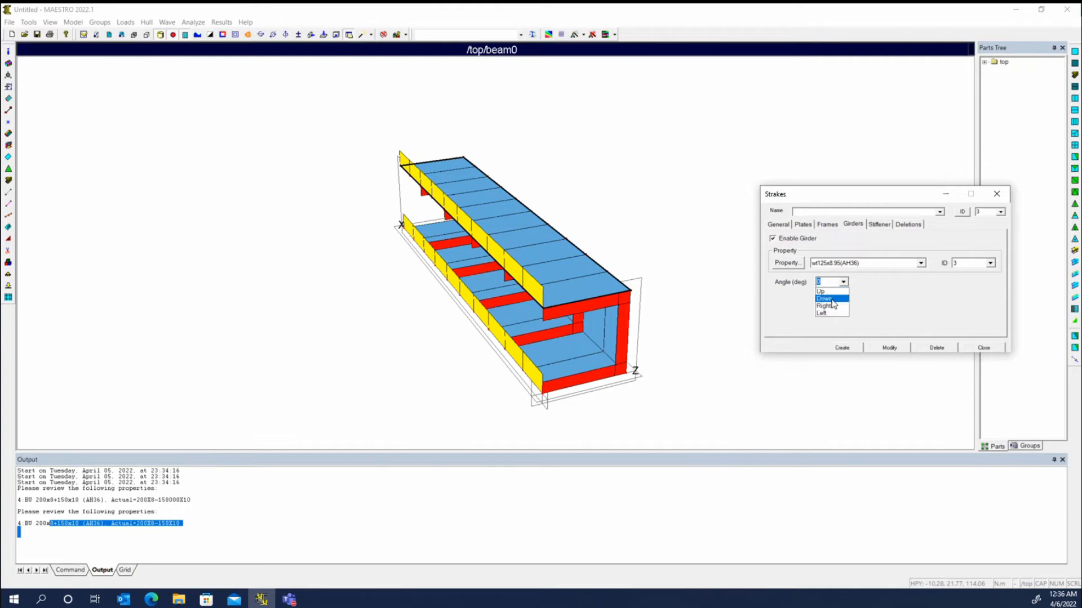
{"action": "left_click", "coordinate": [828, 298]}
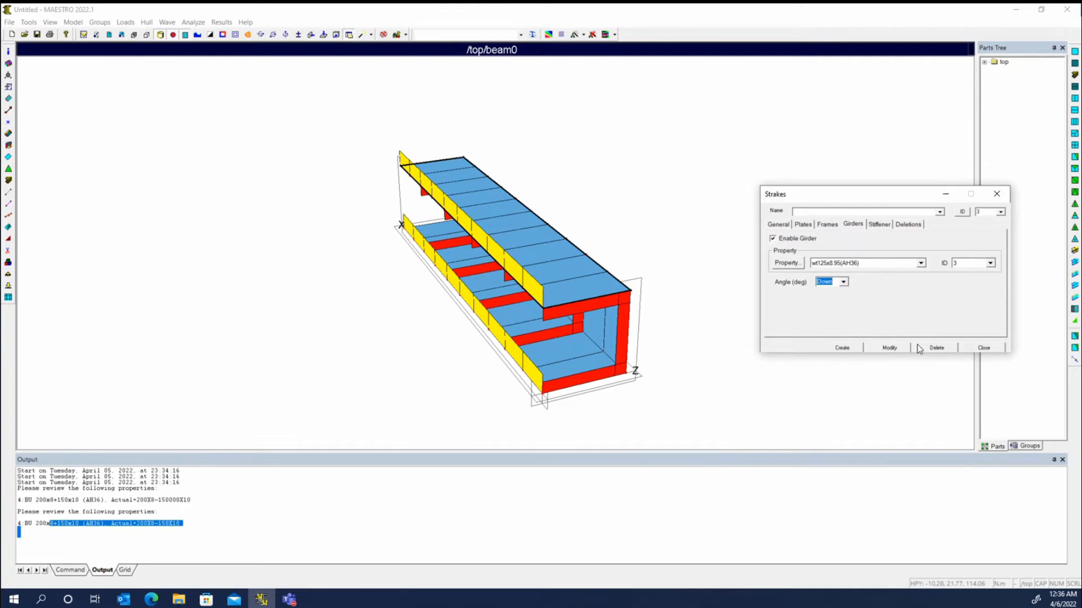
{"action": "left_click", "coordinate": [888, 348]}
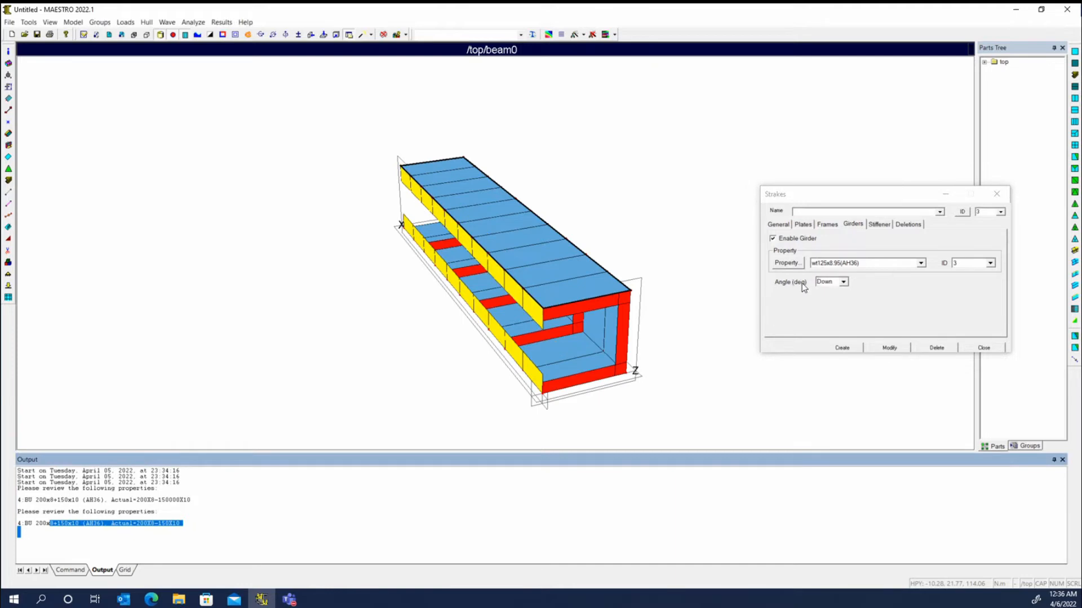
{"action": "left_click", "coordinate": [843, 281]}
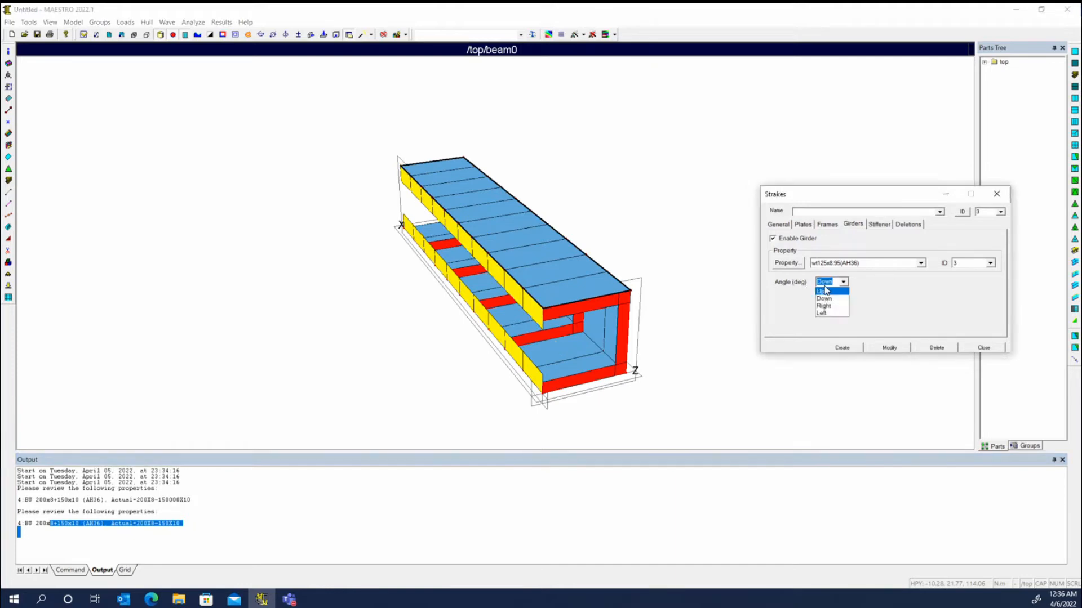
{"action": "left_click", "coordinate": [910, 314]}
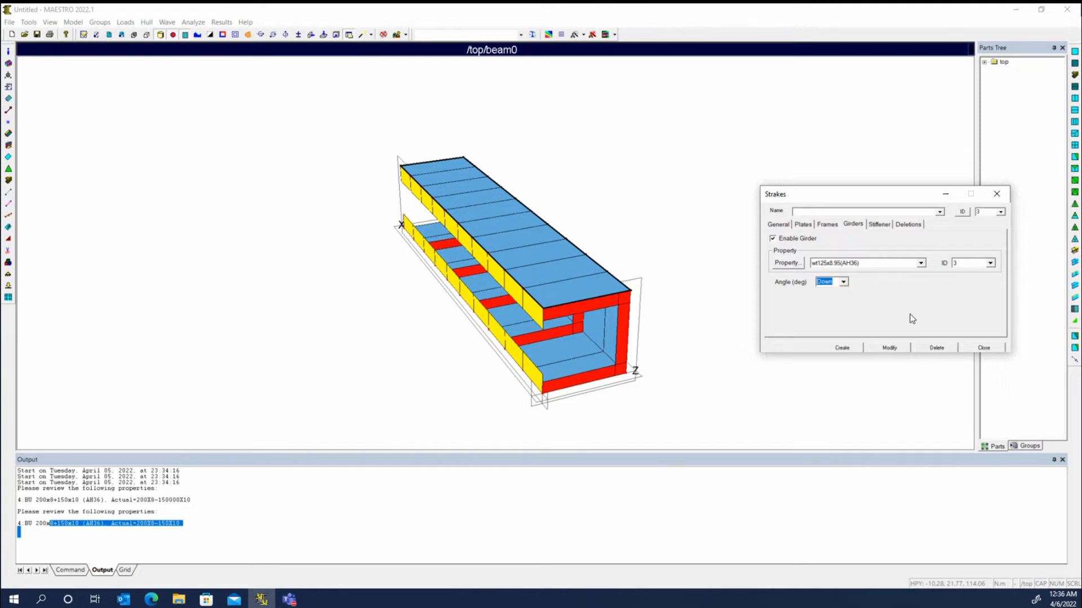
{"action": "middle_click_drag", "start_coordinate": [553, 341], "coordinate": [692, 303]}
{"action": "middle_click_drag", "start_coordinate": [573, 262], "coordinate": [472, 203]}
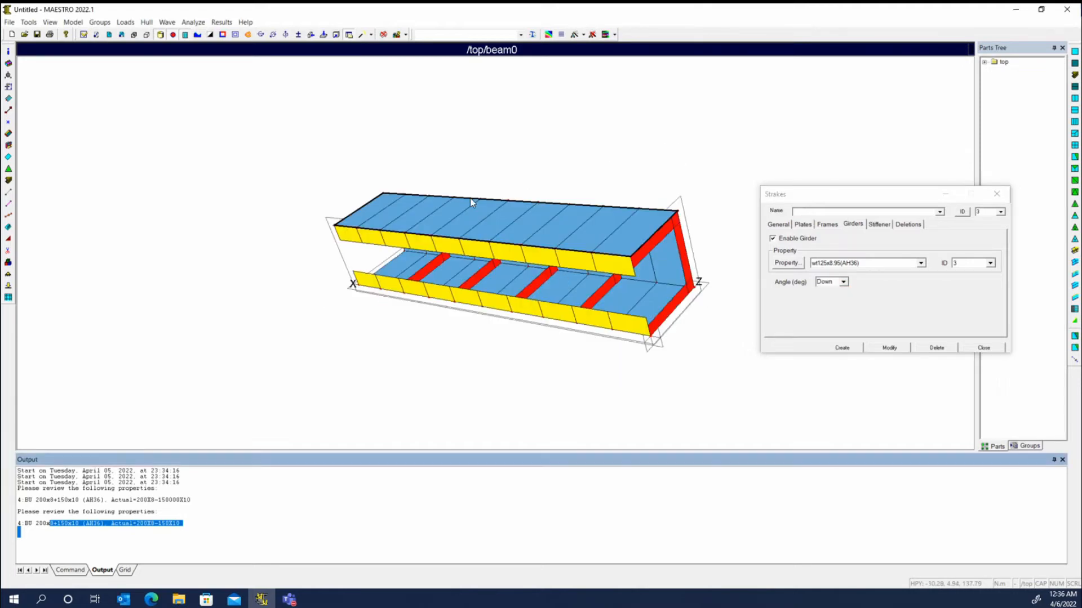
{"action": "middle_click_drag", "start_coordinate": [378, 151], "coordinate": [404, 266]}
{"action": "middle_click_drag", "start_coordinate": [265, 214], "coordinate": [340, 256]}
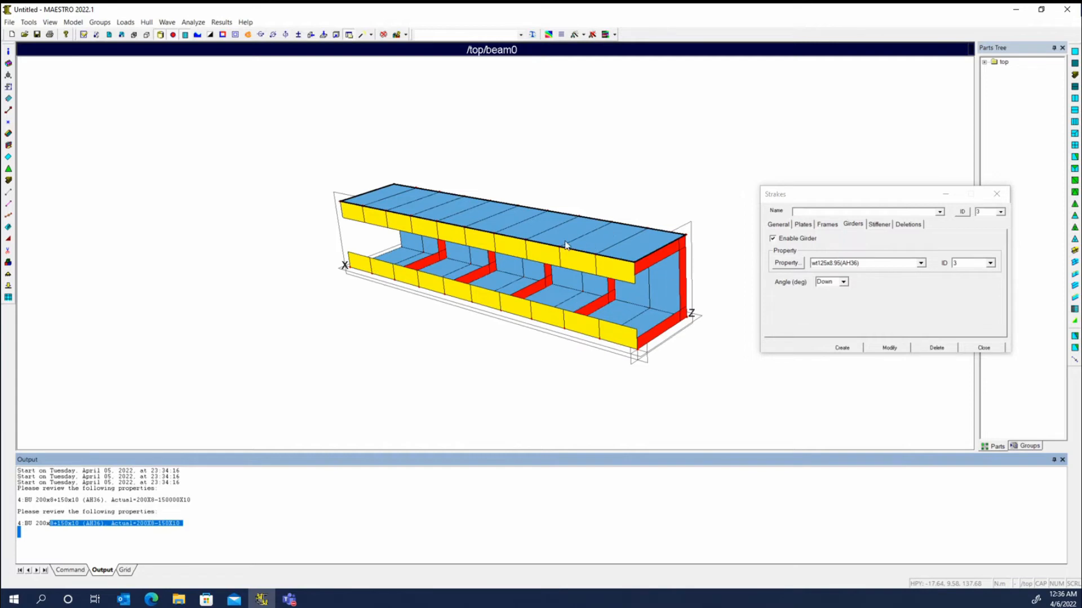
{"action": "left_click", "coordinate": [997, 194]}
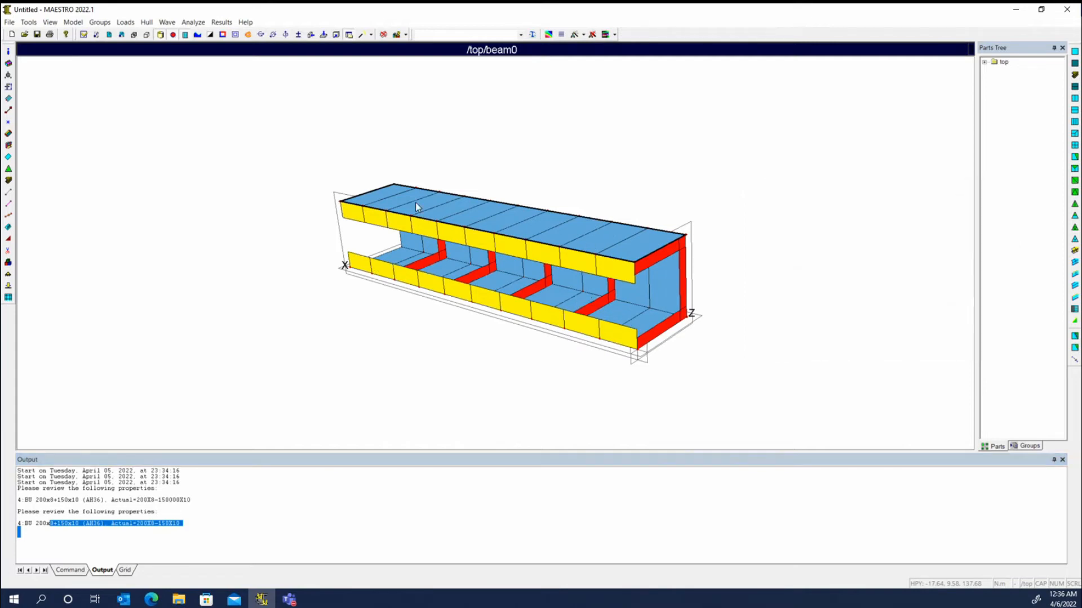
Split the beam's strakes lengthwise along their midlines, including the top and bottom strakes.
{"action": "middle_click_drag", "start_coordinate": [546, 398], "coordinate": [584, 272]}
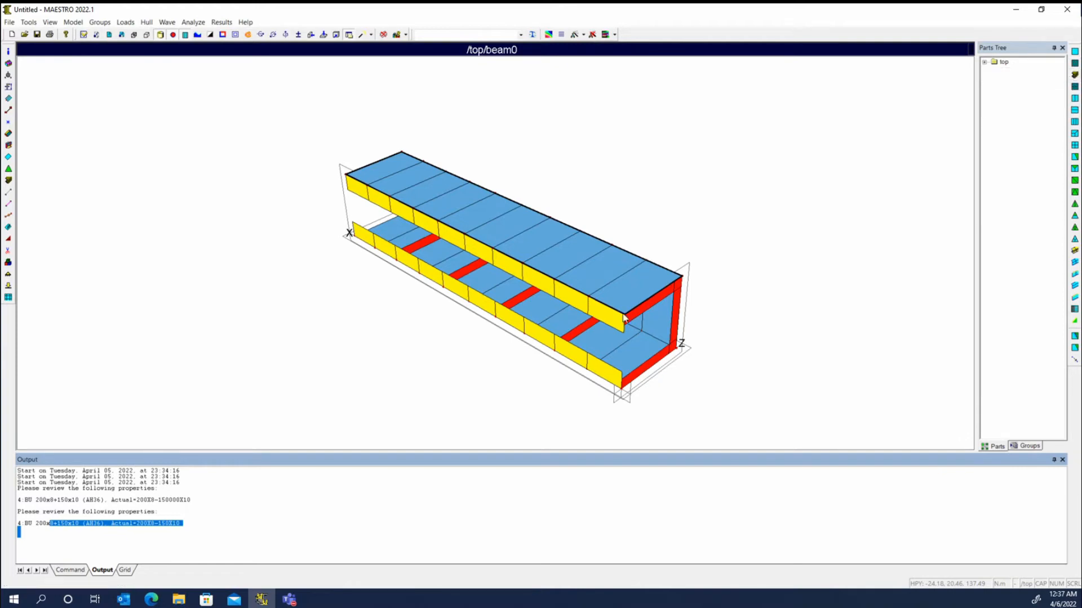
{"action": "left_click", "coordinate": [1075, 88]}
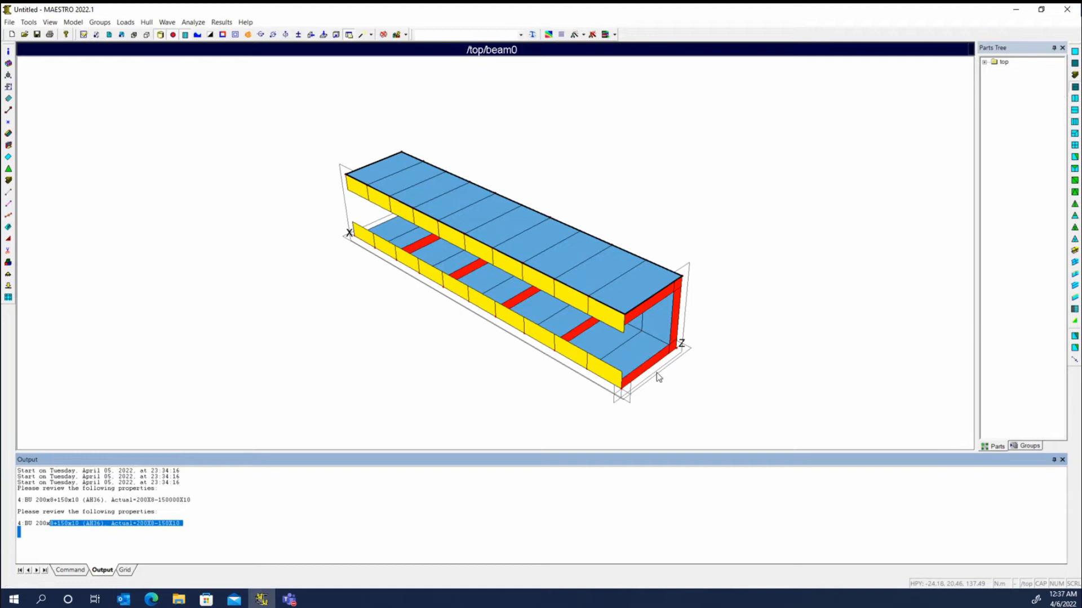
{"action": "left_click", "coordinate": [622, 297]}
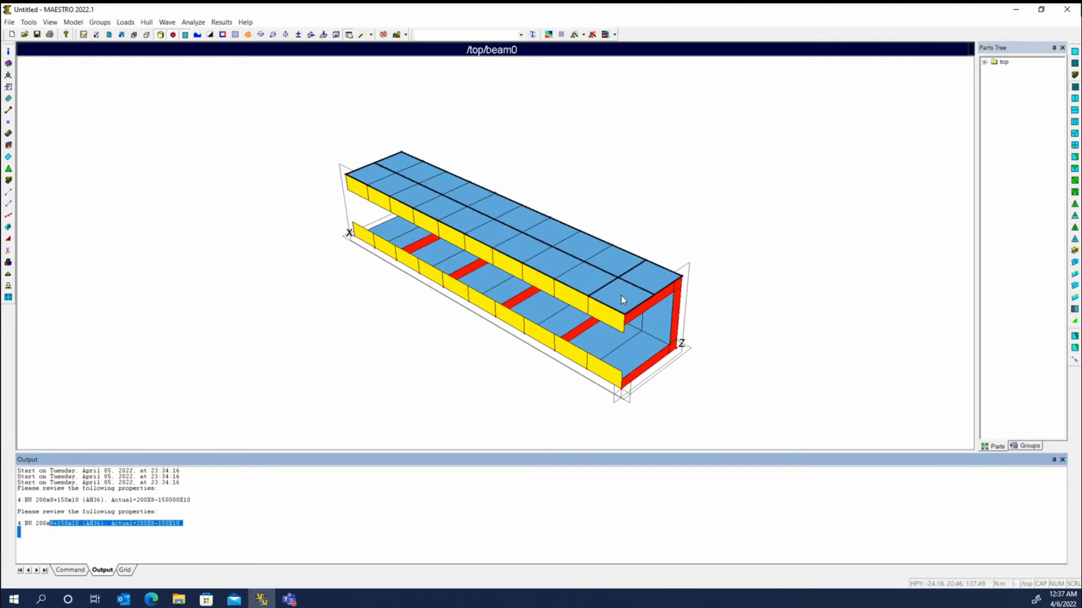
{"action": "left_click", "coordinate": [621, 295]}
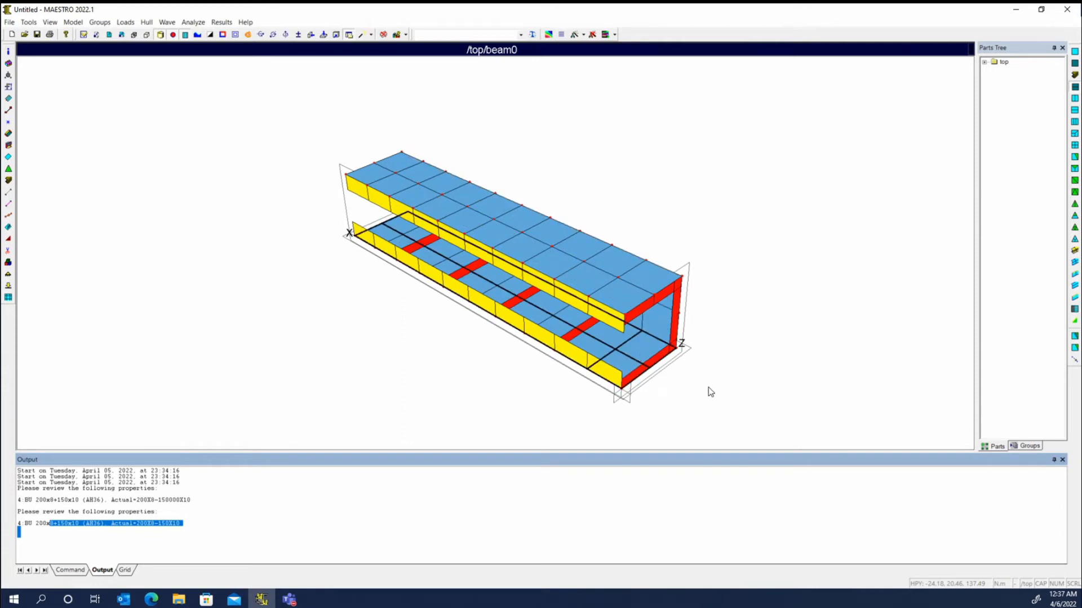
Examine the split beam0 module from above and below, and compare it with the finished beam in the beam1.mdl window.
{"action": "middle_click_drag", "start_coordinate": [710, 392], "coordinate": [512, 273]}
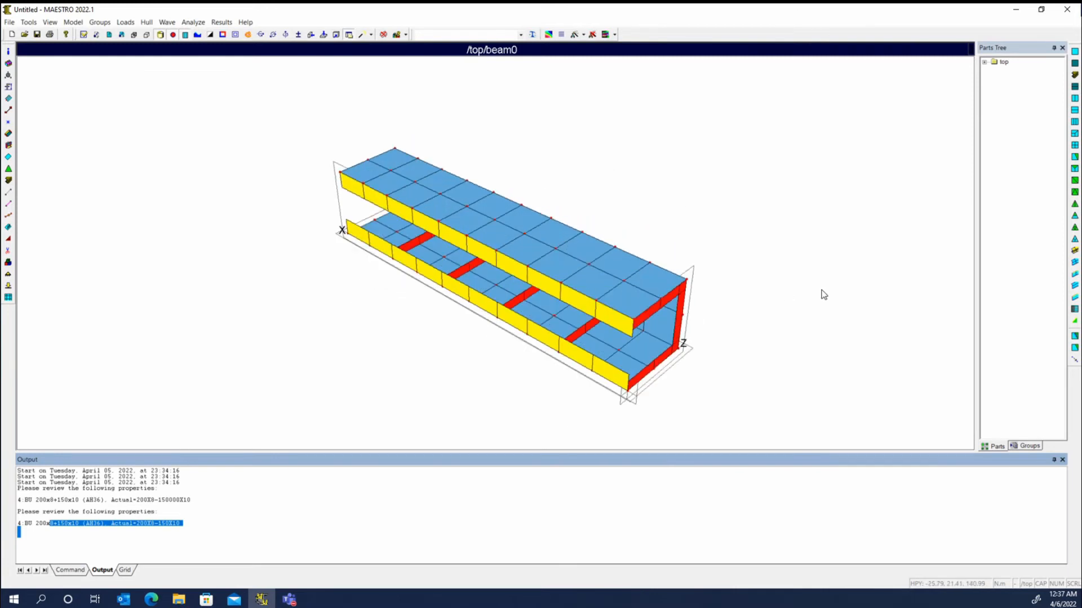
{"action": "middle_click_drag", "start_coordinate": [821, 289], "coordinate": [642, 290]}
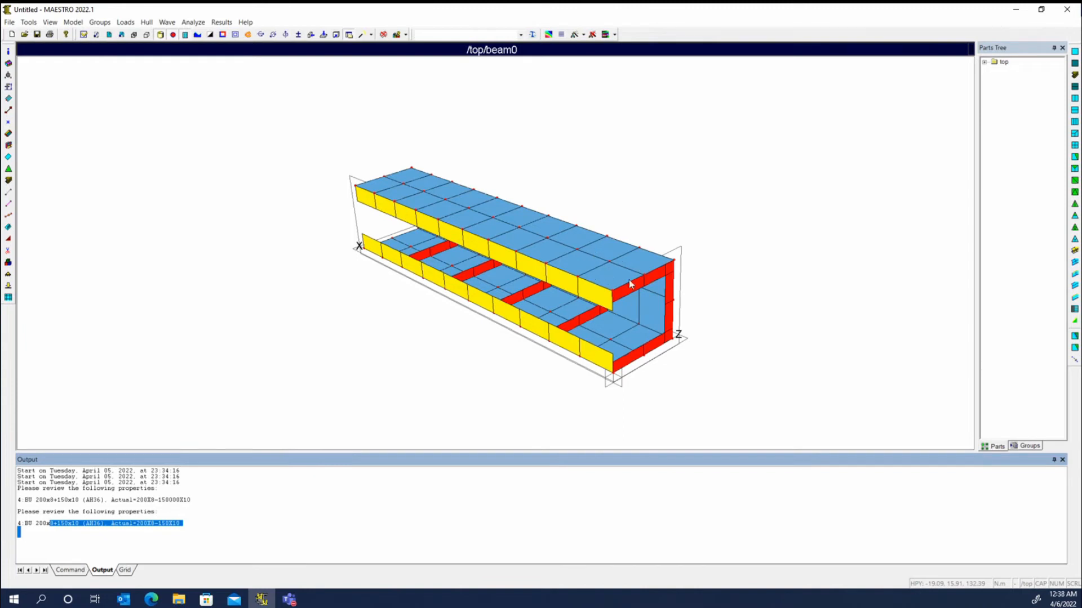
{"action": "middle_click_drag", "start_coordinate": [541, 228], "coordinate": [539, 297]}
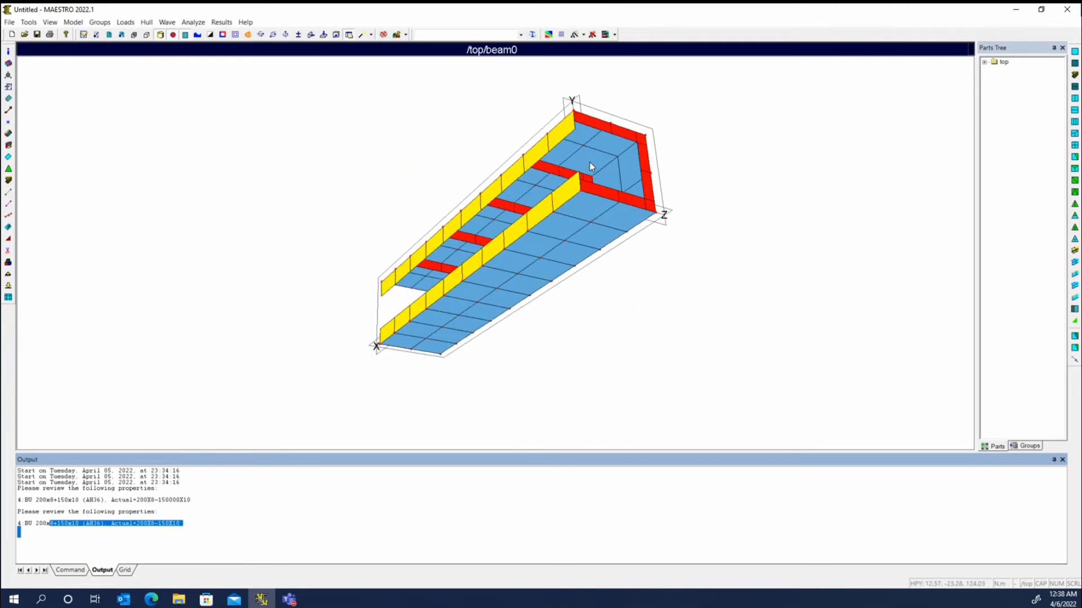
{"action": "middle_click_drag", "start_coordinate": [593, 172], "coordinate": [753, 321]}
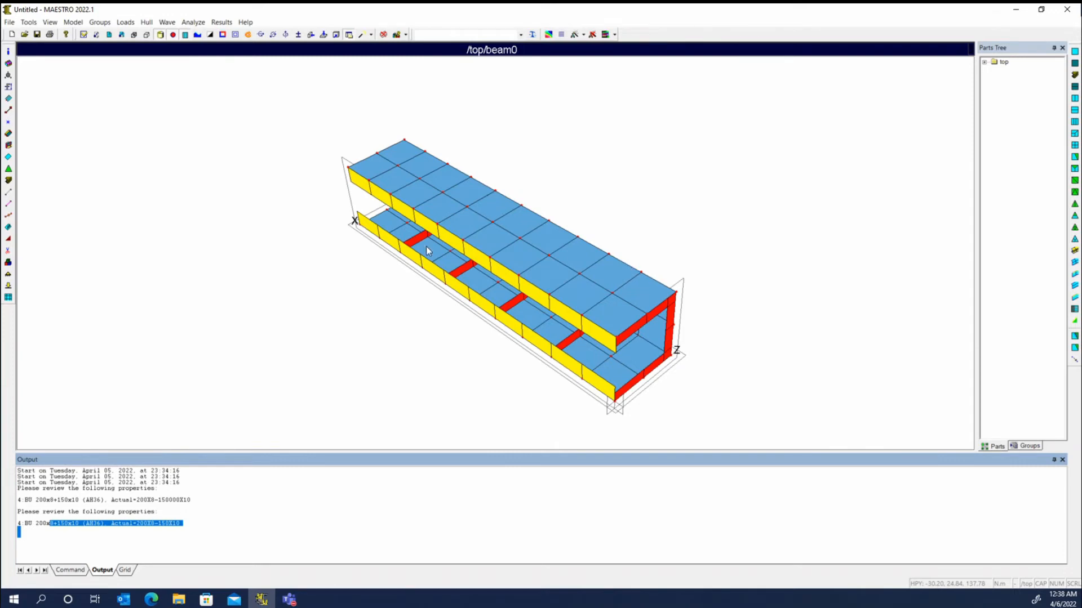
{"action": "scroll", "coordinate": [437, 251], "scroll_direction": "down", "scroll_amount": 3}
{"action": "middle_click_drag", "start_coordinate": [373, 240], "coordinate": [528, 297]}
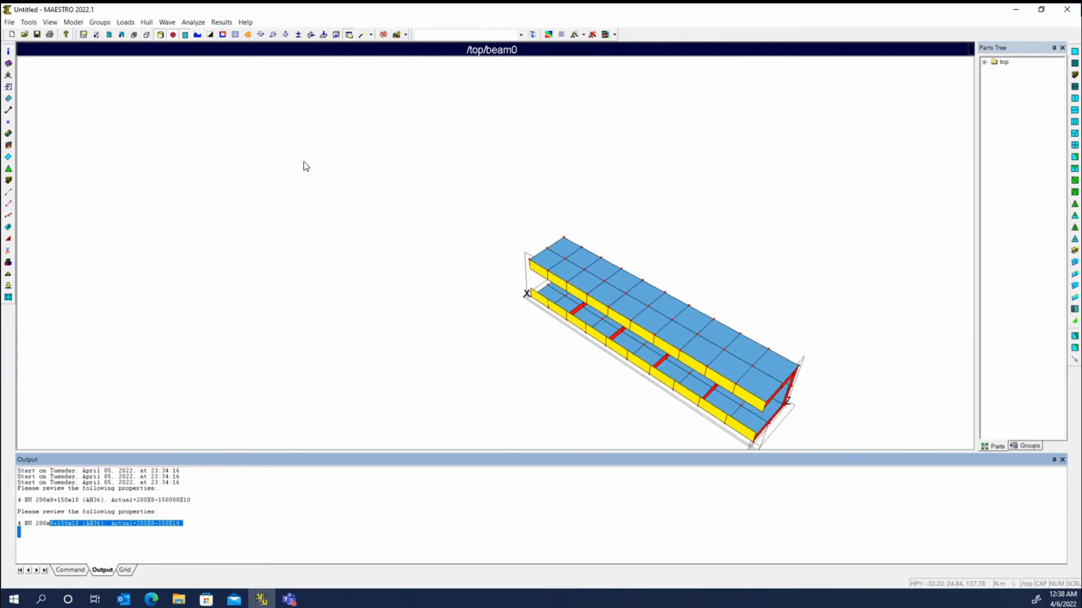
{"action": "left_click", "coordinate": [178, 600]}
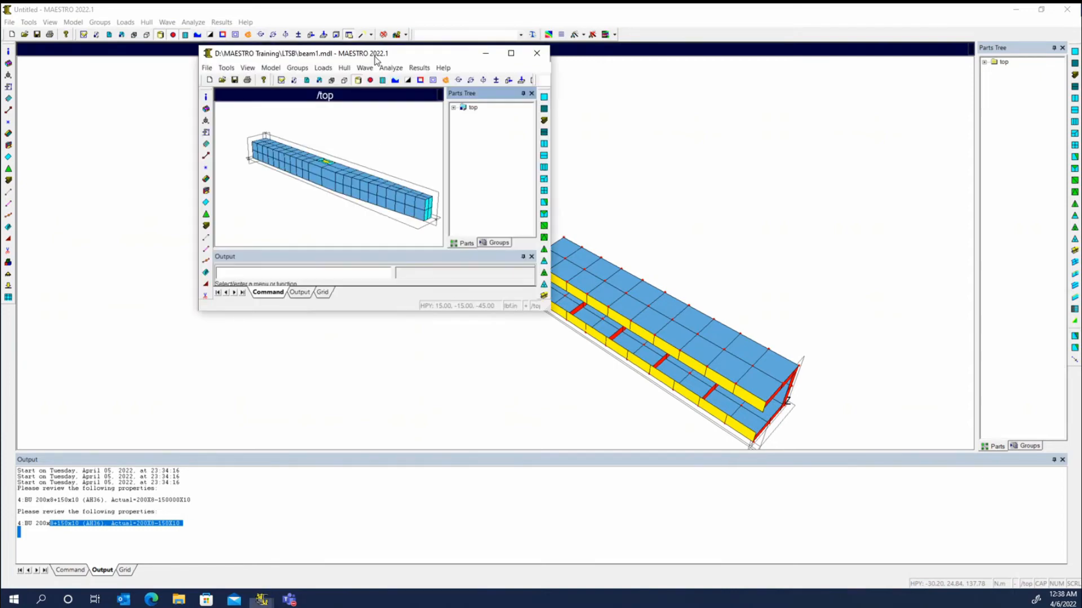
{"action": "left_click_drag", "start_coordinate": [374, 57], "coordinate": [214, 43]}
{"action": "middle_click_drag", "start_coordinate": [126, 153], "coordinate": [242, 144]}
{"action": "middle_click_drag", "start_coordinate": [121, 138], "coordinate": [181, 162]}
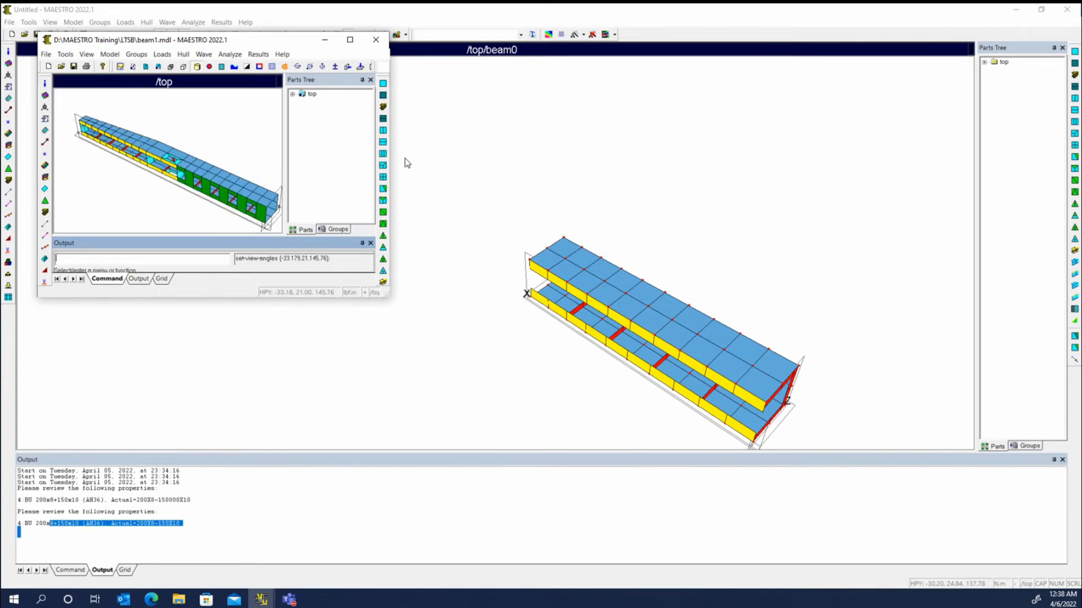
{"action": "left_click", "coordinate": [538, 166]}
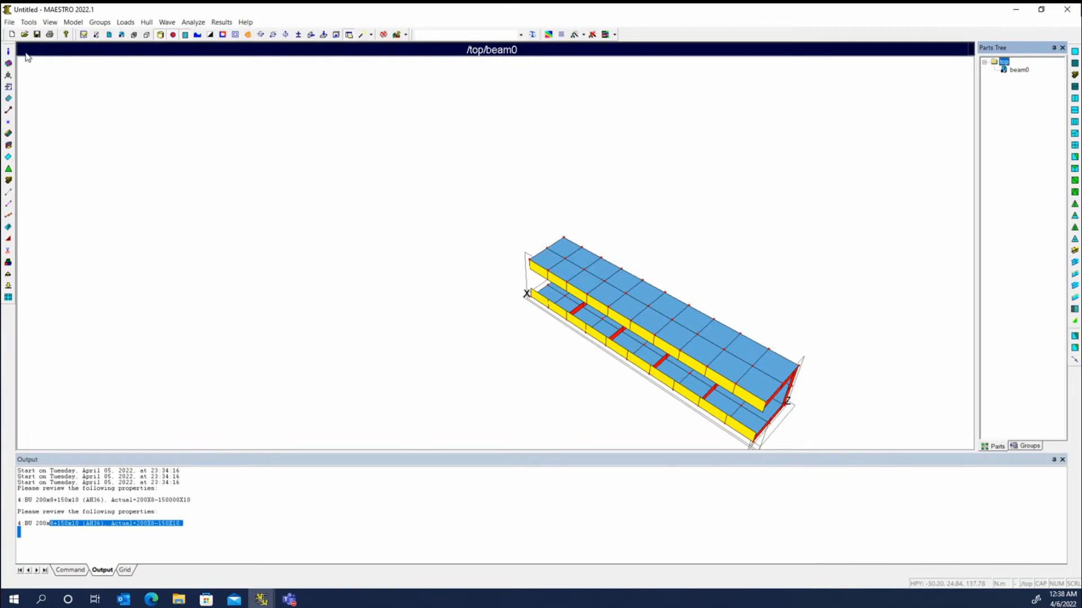
{"action": "left_click", "coordinate": [9, 64]}
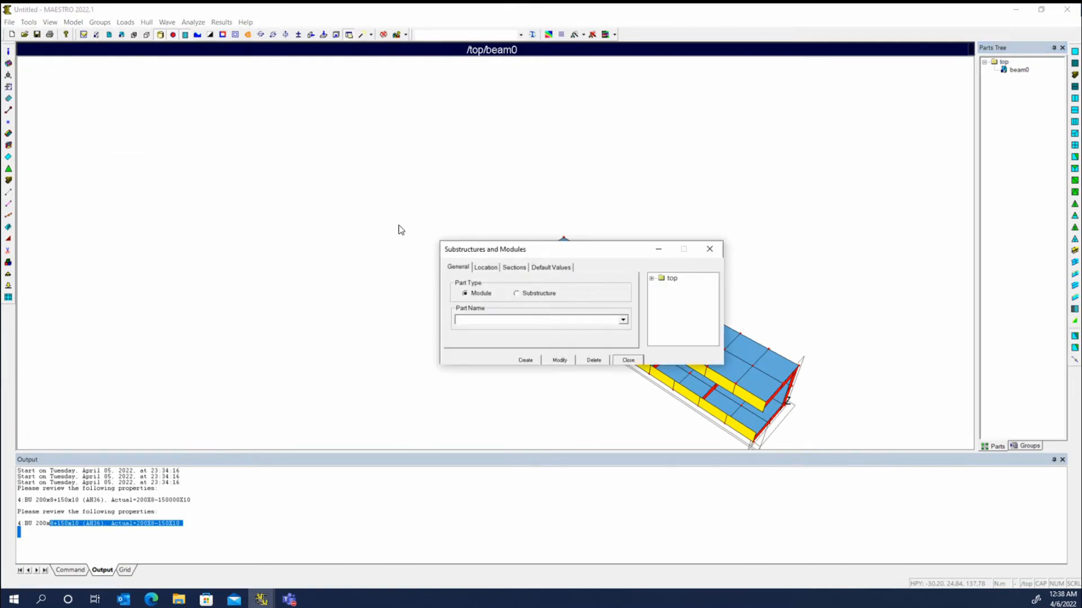
{"action": "double_click", "coordinate": [661, 279]}
{"action": "left_click_drag", "start_coordinate": [578, 251], "coordinate": [335, 210]}
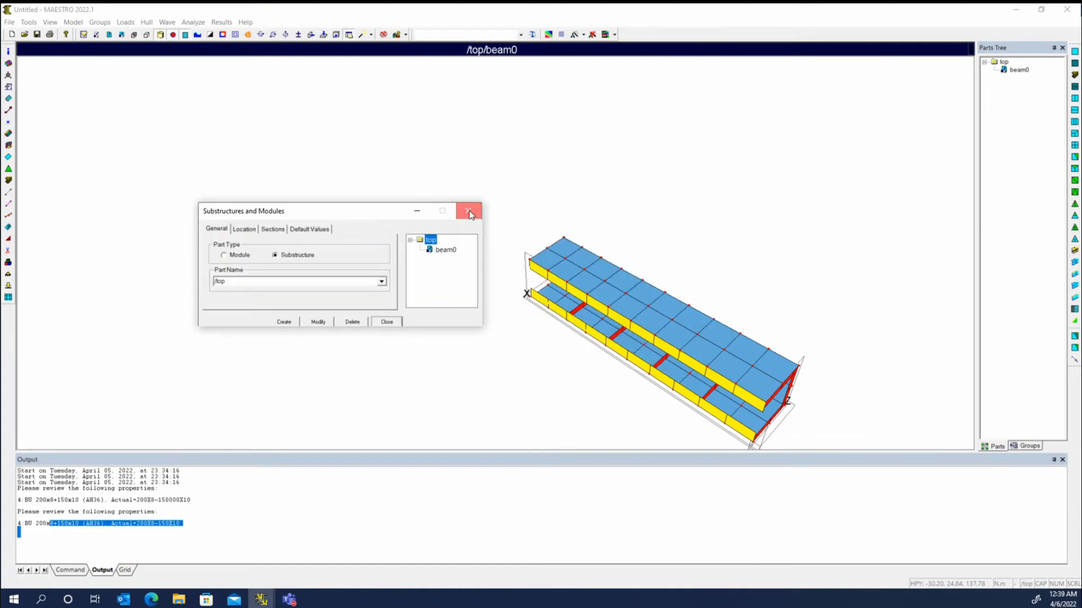
{"action": "left_click", "coordinate": [471, 212]}
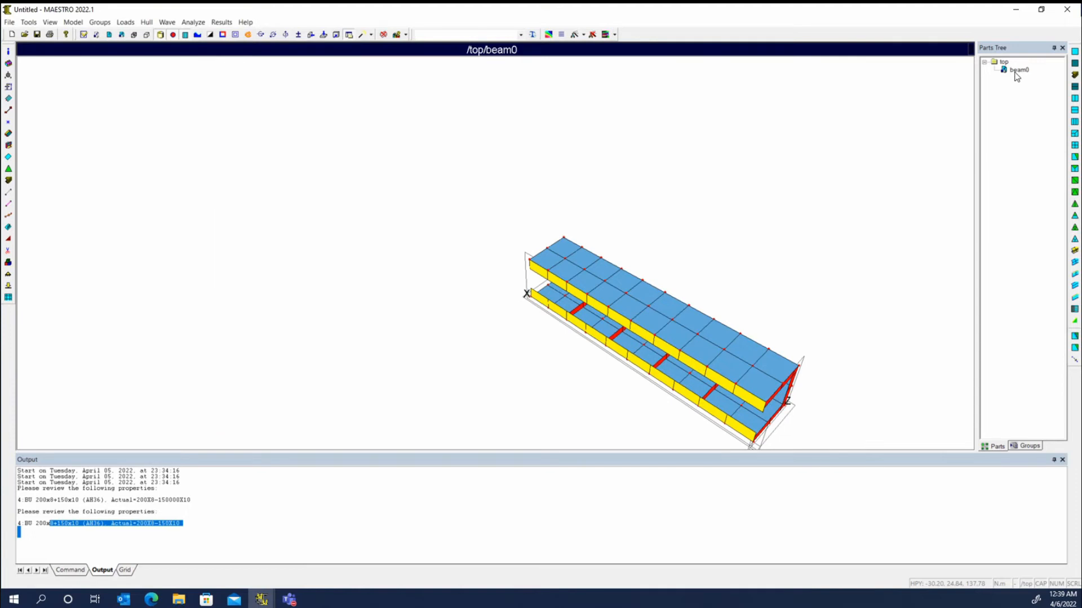
Copy the beam0 module and rename the copy beam1.
{"action": "right_click", "coordinate": [1014, 73]}
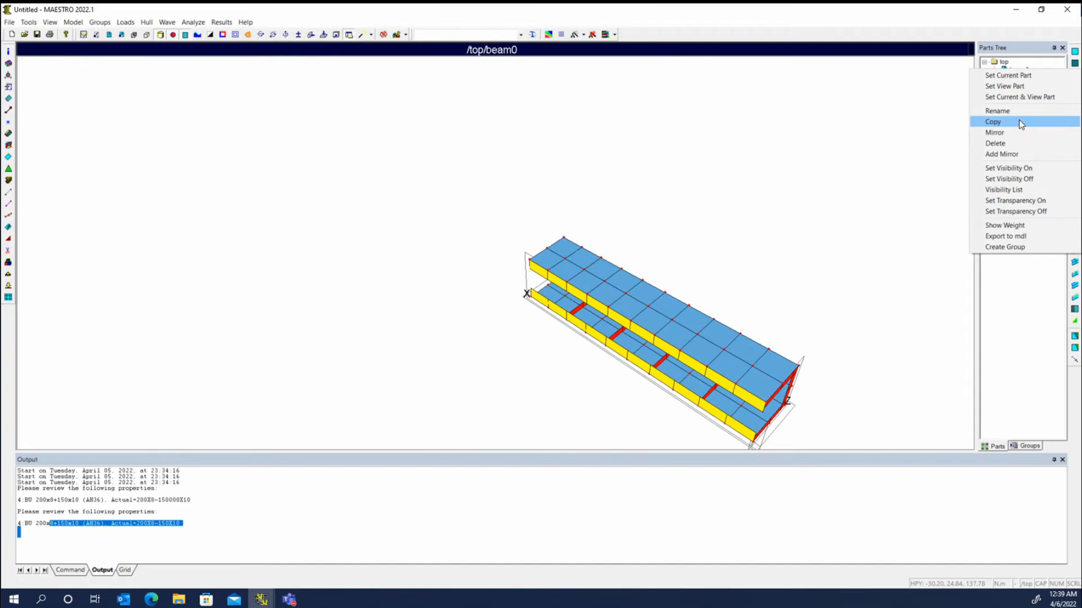
{"action": "left_click", "coordinate": [1021, 122]}
{"action": "left_click", "coordinate": [1019, 79]}
{"action": "left_click", "coordinate": [1022, 78]}
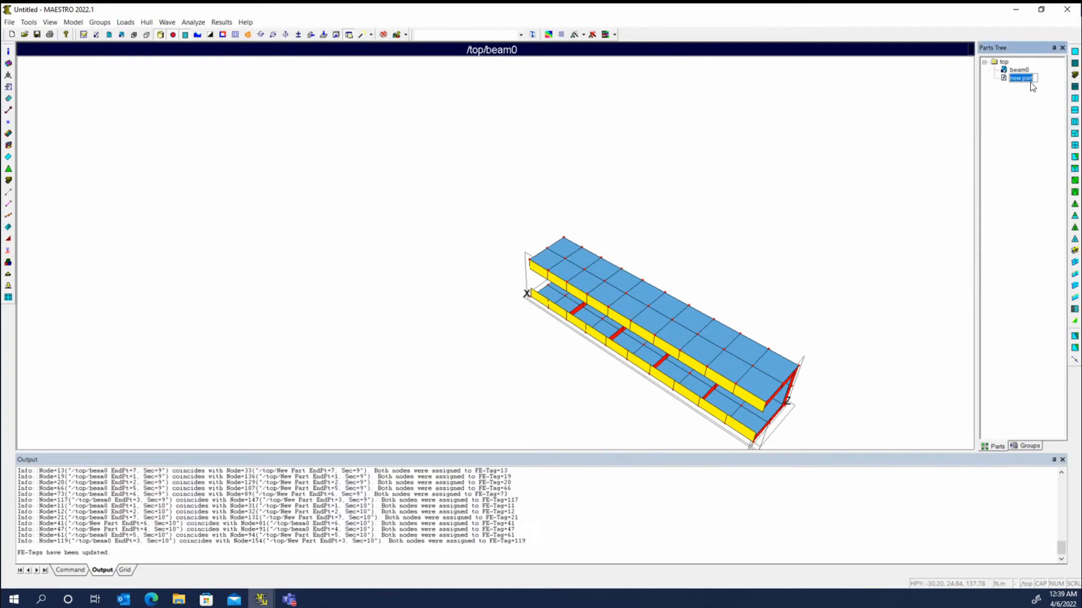
{"action": "type", "text": "beam1"}
{"action": "left_click", "coordinate": [1022, 79]}
{"action": "left_click", "coordinate": [1019, 79]}
Check the copy by setting beam1 and beam0 as the view part in turn, and switch the view part to top.
{"action": "right_click", "coordinate": [1018, 80]}
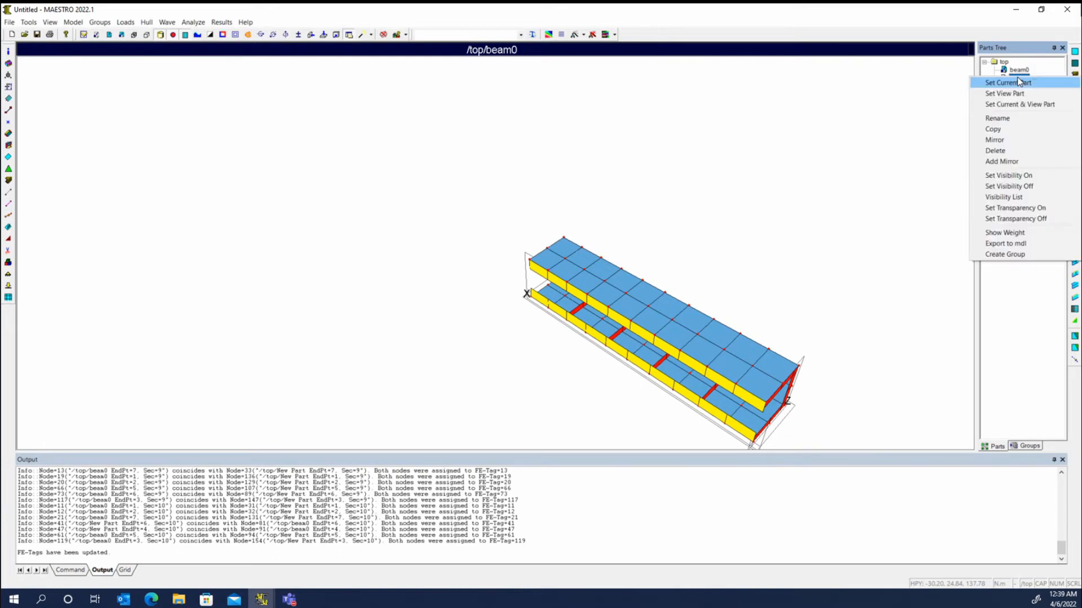
{"action": "left_click", "coordinate": [1017, 94]}
{"action": "right_click", "coordinate": [1019, 72]}
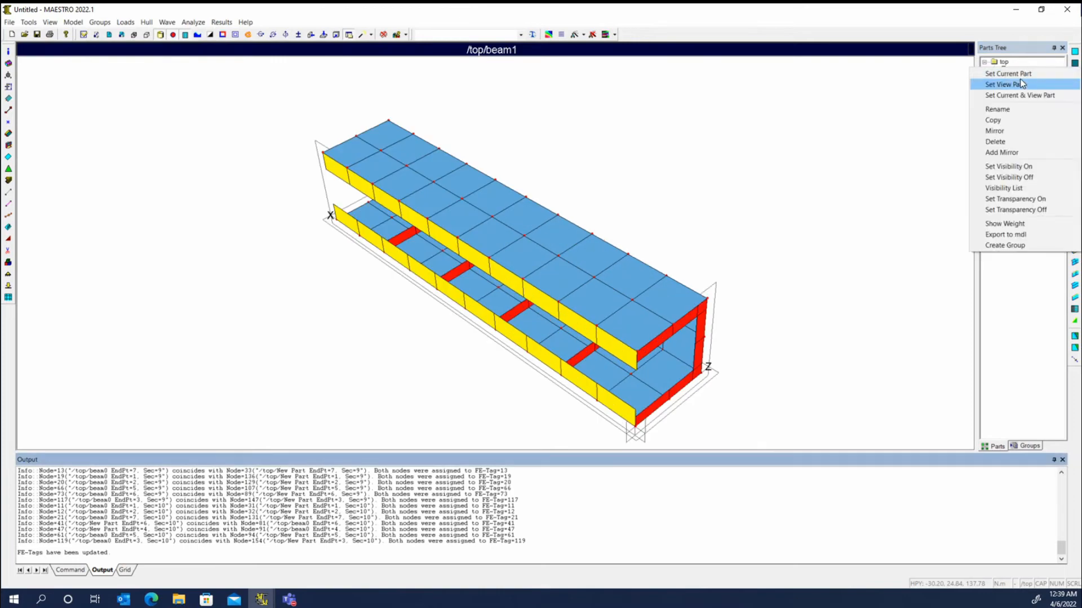
{"action": "left_click", "coordinate": [1018, 84]}
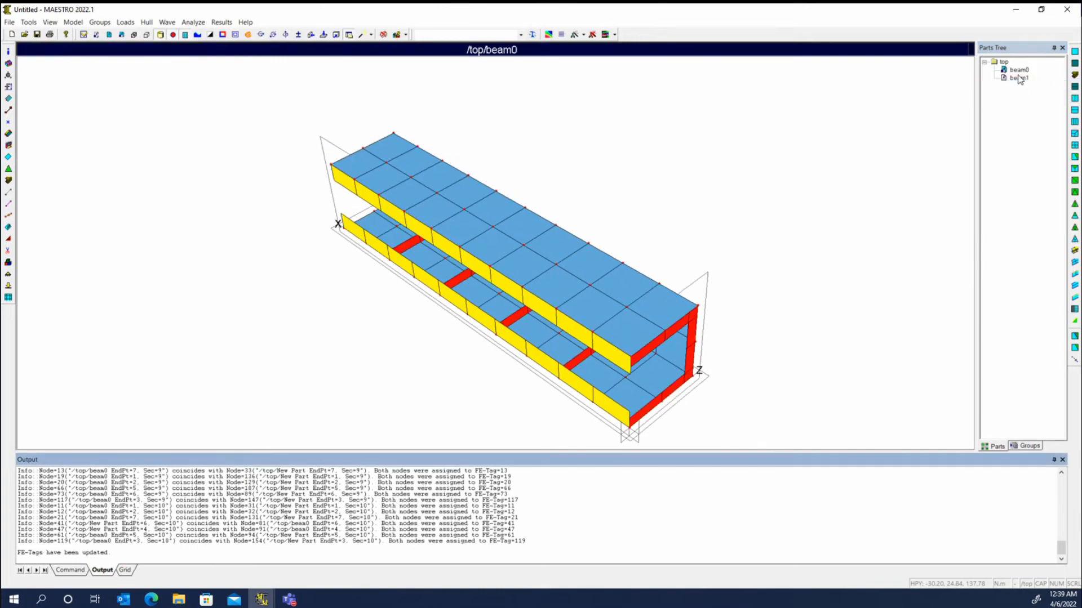
{"action": "left_click", "coordinate": [1017, 78]}
{"action": "right_click", "coordinate": [1004, 62]}
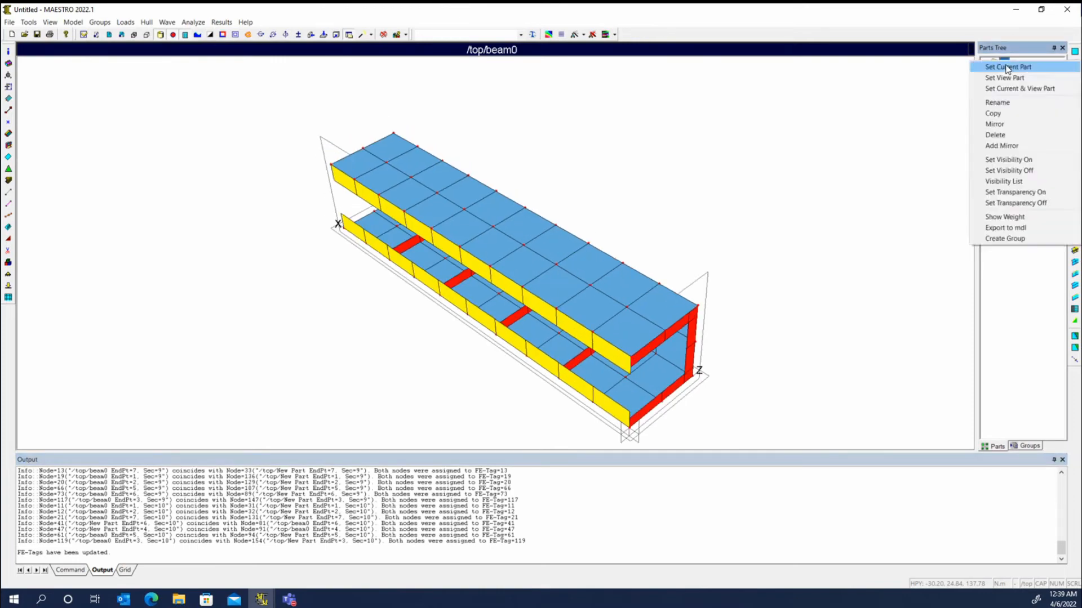
{"action": "left_click", "coordinate": [937, 75]}
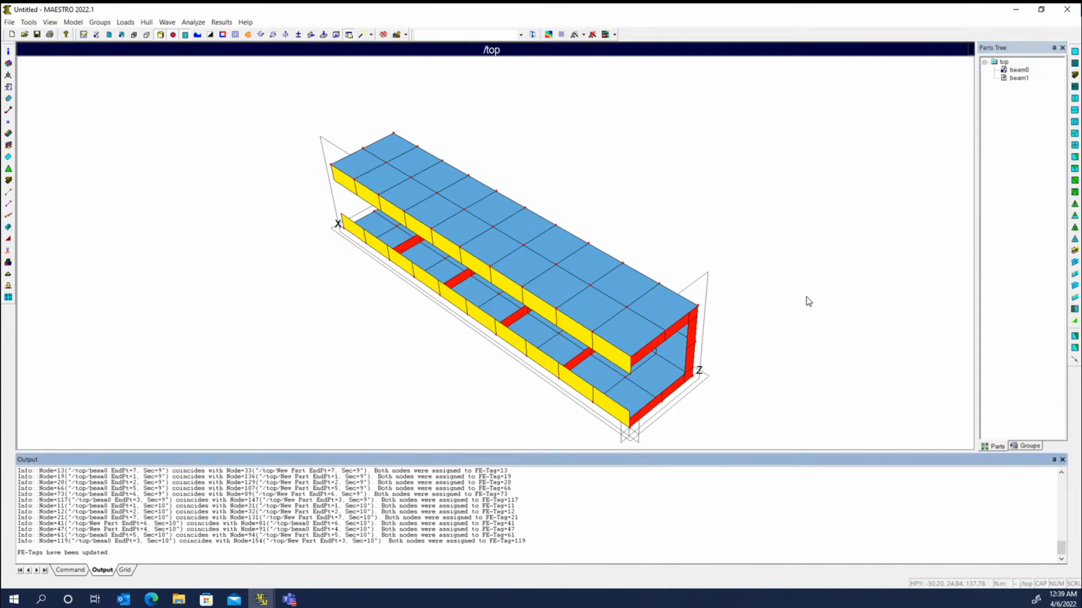
Review beam0's location, sections and default values in the Substructures and Modules definition.
{"action": "left_click", "coordinate": [8, 63]}
{"action": "left_click_drag", "start_coordinate": [538, 257], "coordinate": [128, 238]}
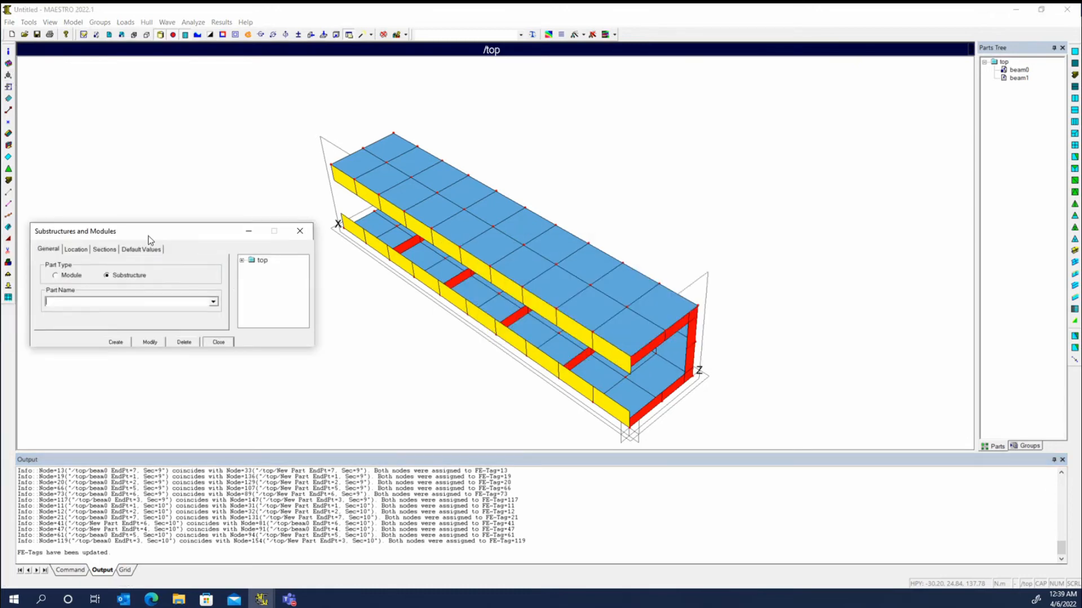
{"action": "left_click", "coordinate": [241, 259]}
{"action": "left_click", "coordinate": [284, 272]}
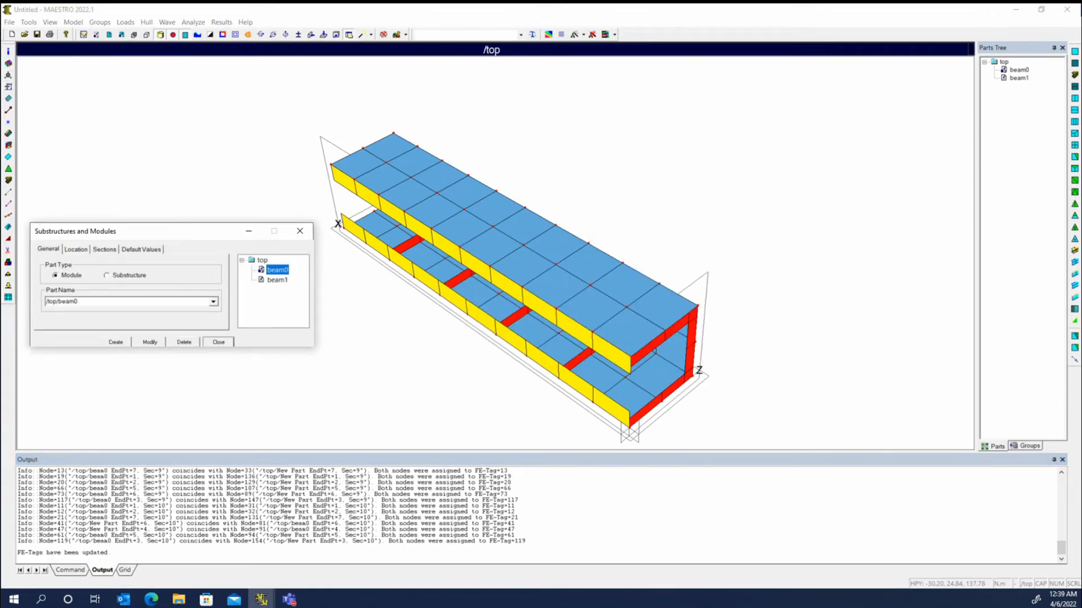
{"action": "left_click", "coordinate": [82, 249]}
{"action": "left_click", "coordinate": [104, 249]}
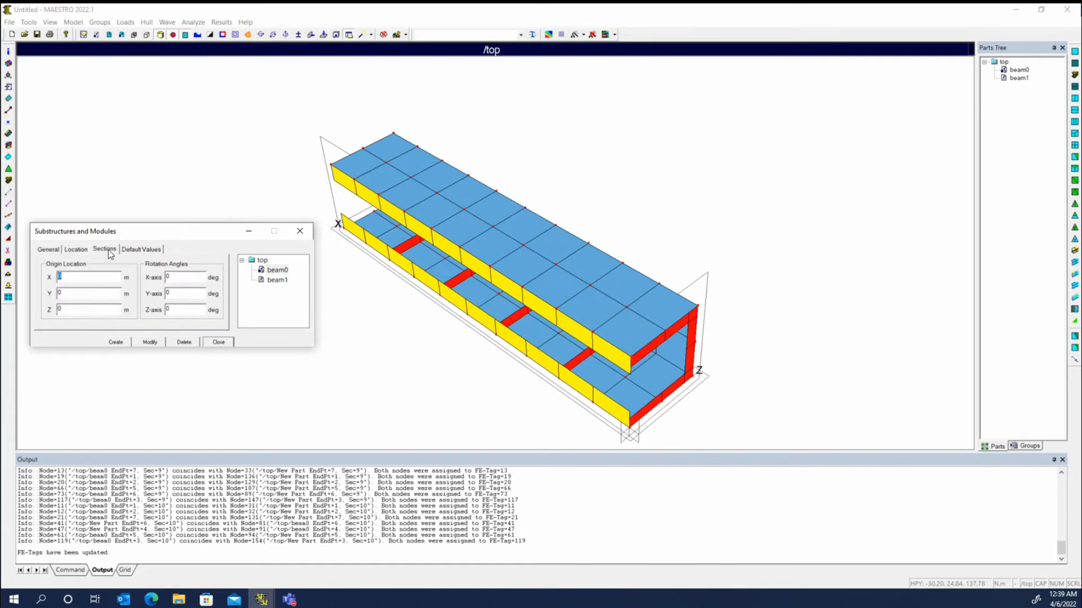
{"action": "left_click", "coordinate": [141, 249]}
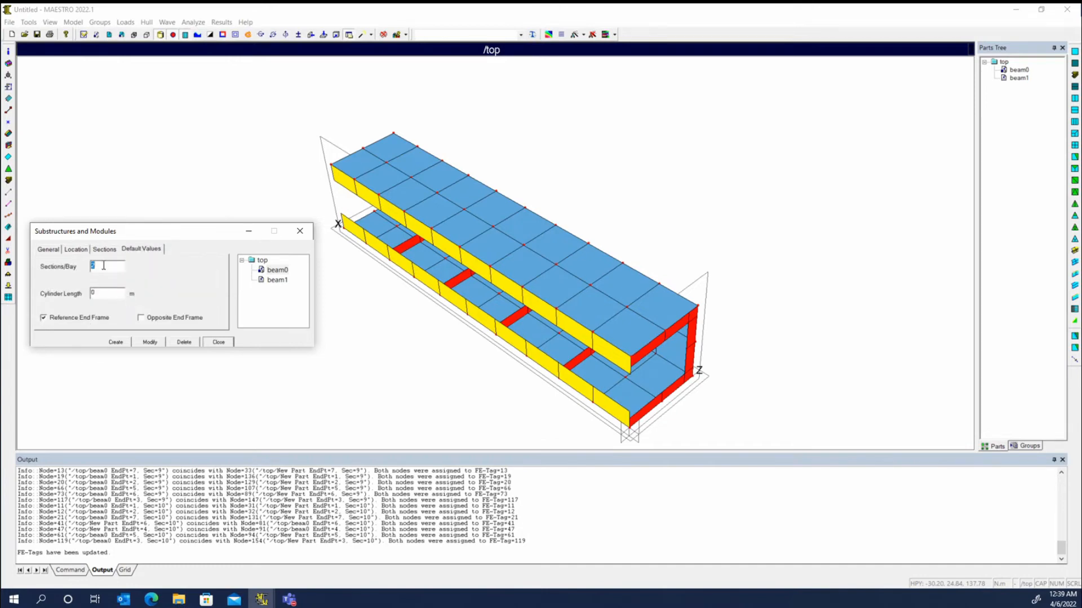
Set the beam1 module's origin location X to 2.5 m and apply the modification.
{"action": "left_click", "coordinate": [276, 280]}
{"action": "left_click", "coordinate": [104, 249]}
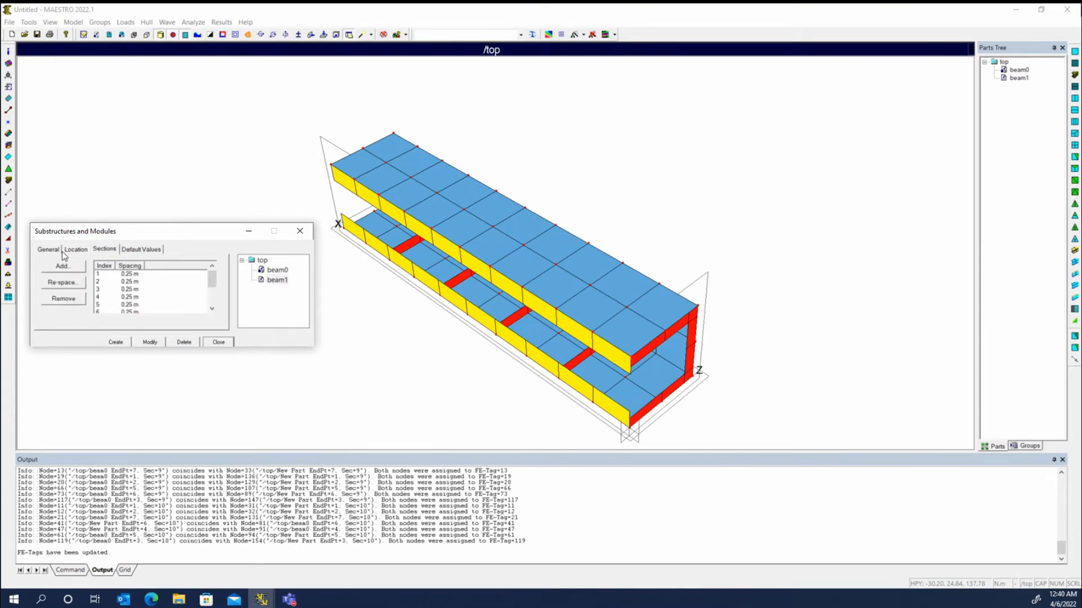
{"action": "left_click", "coordinate": [76, 249]}
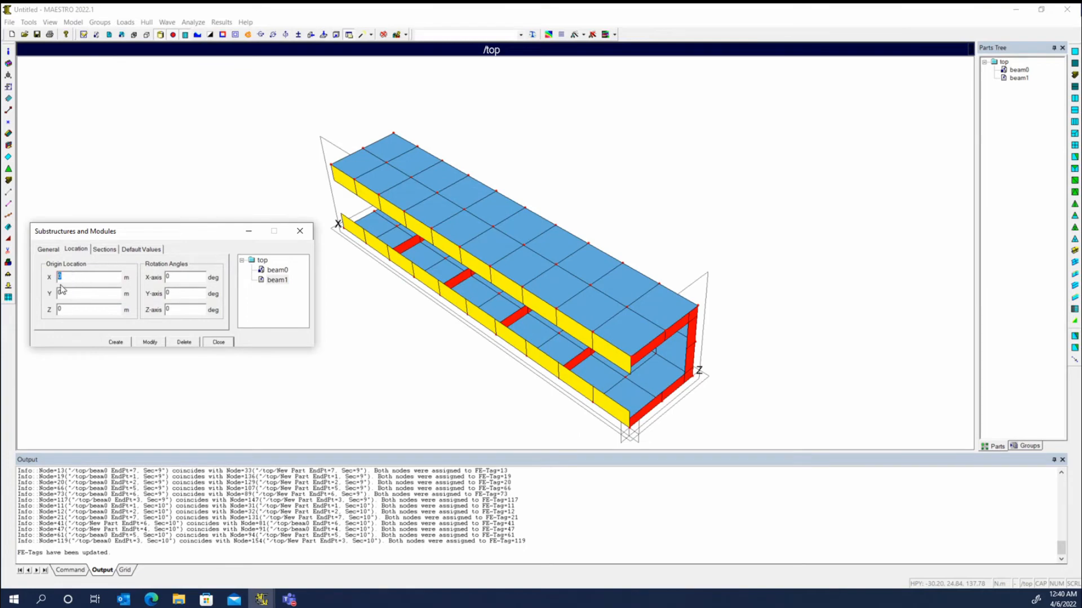
{"action": "type", "text": "2.5"}
{"action": "left_click", "coordinate": [149, 342]}
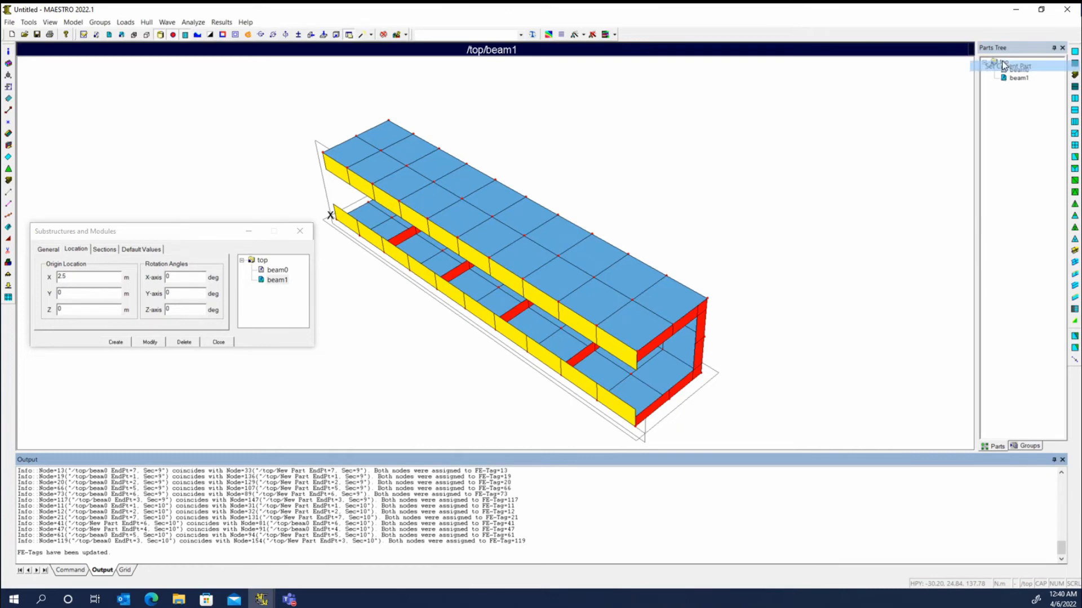
Set top as the view part to show both modules together, and close the module definition.
{"action": "right_click", "coordinate": [1006, 63]}
{"action": "left_click", "coordinate": [1014, 77]}
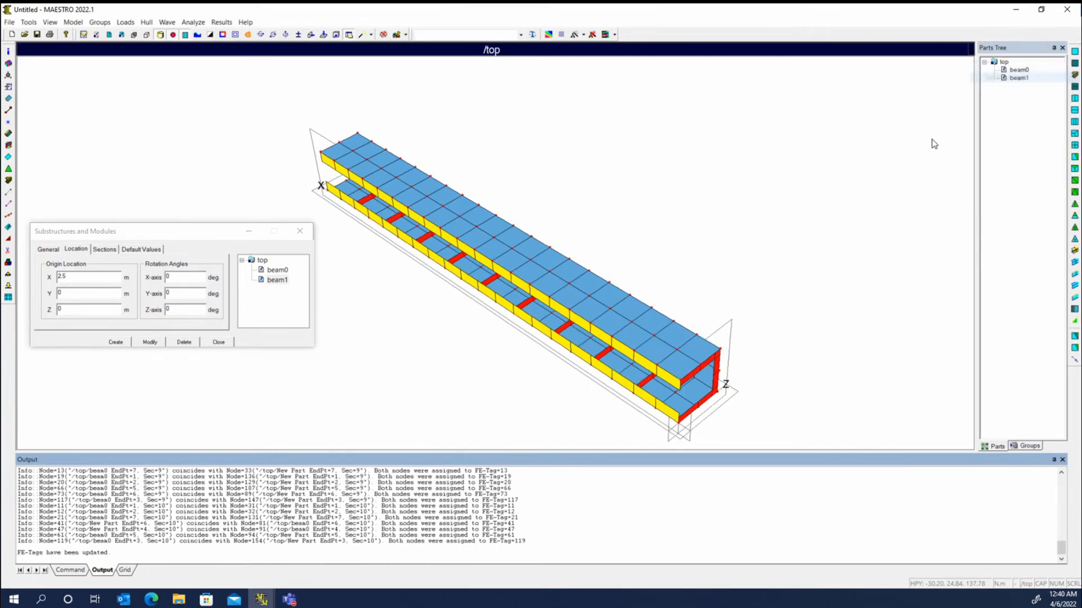
{"action": "left_click", "coordinate": [299, 231]}
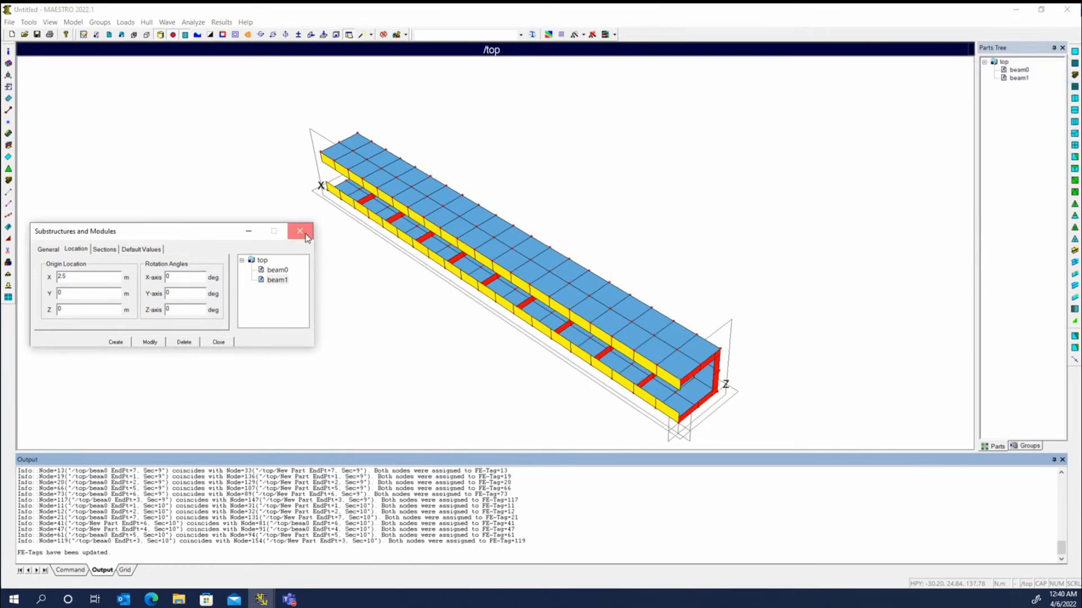
{"action": "middle_click_drag", "start_coordinate": [396, 321], "coordinate": [509, 250]}
{"action": "middle_click_drag", "start_coordinate": [676, 285], "coordinate": [603, 324]}
{"action": "middle_click_drag", "start_coordinate": [515, 310], "coordinate": [532, 313]}
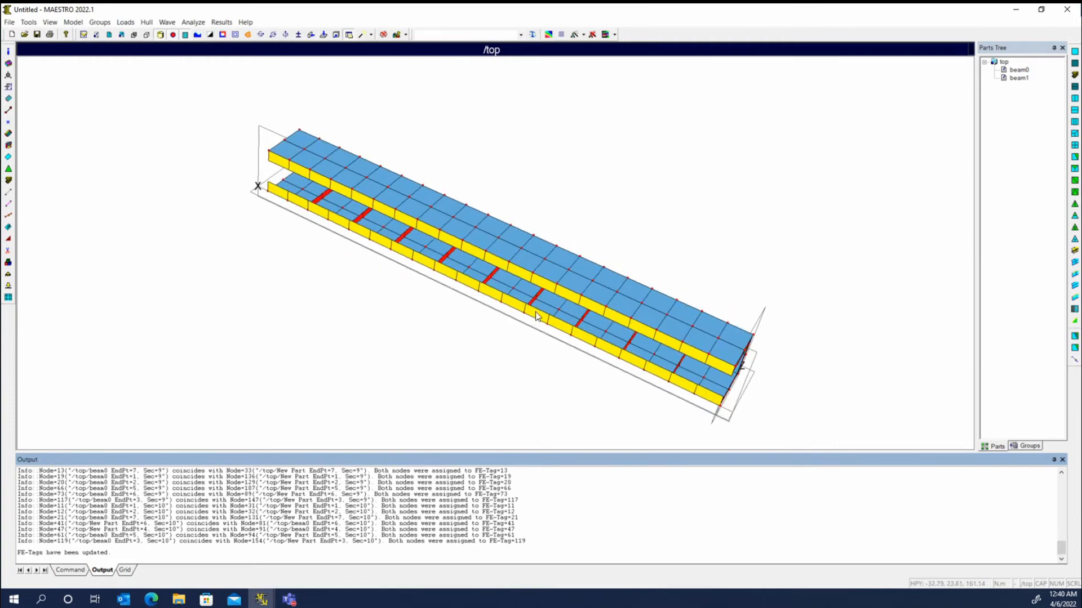
Turn transparency on for the beam0 module.
{"action": "right_click", "coordinate": [1013, 70]}
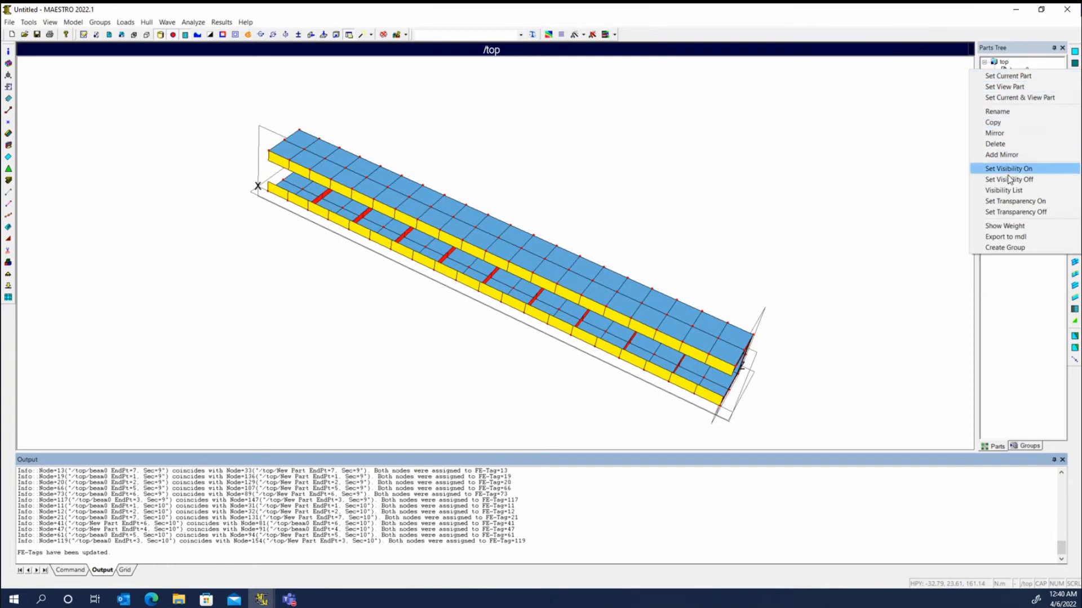
{"action": "left_click", "coordinate": [983, 201]}
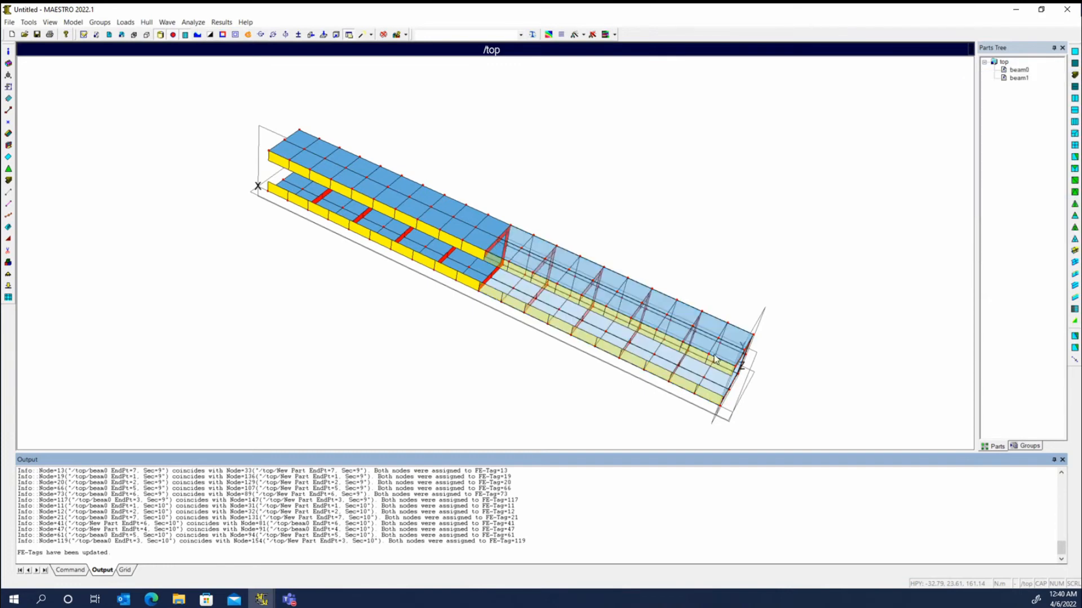
{"action": "middle_click_drag", "start_coordinate": [449, 321], "coordinate": [408, 322]}
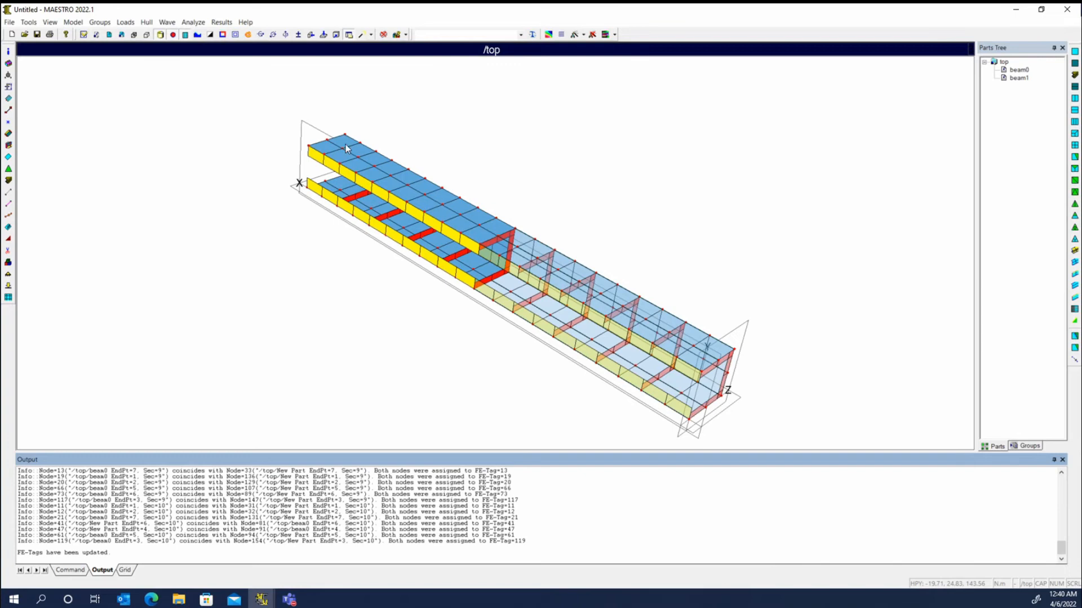
{"action": "middle_click_drag", "start_coordinate": [408, 272], "coordinate": [434, 207]}
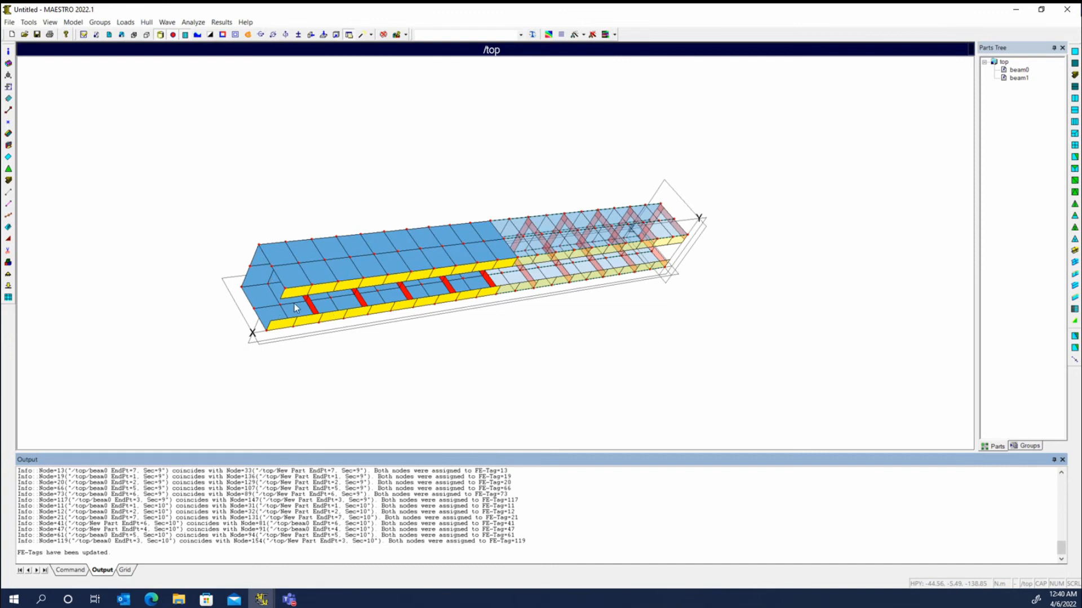
Open the endpoint definition for reference points and set beam1 as the current part.
{"action": "left_click", "coordinate": [8, 108]}
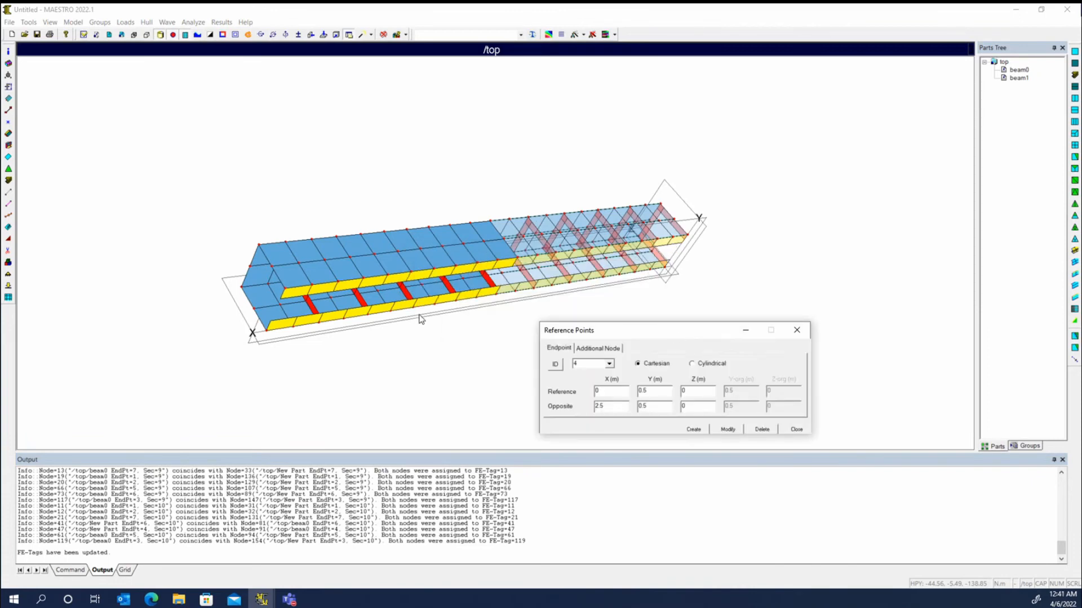
{"action": "double_click", "coordinate": [580, 364]}
{"action": "left_click", "coordinate": [299, 243]}
{"action": "left_click", "coordinate": [332, 245]}
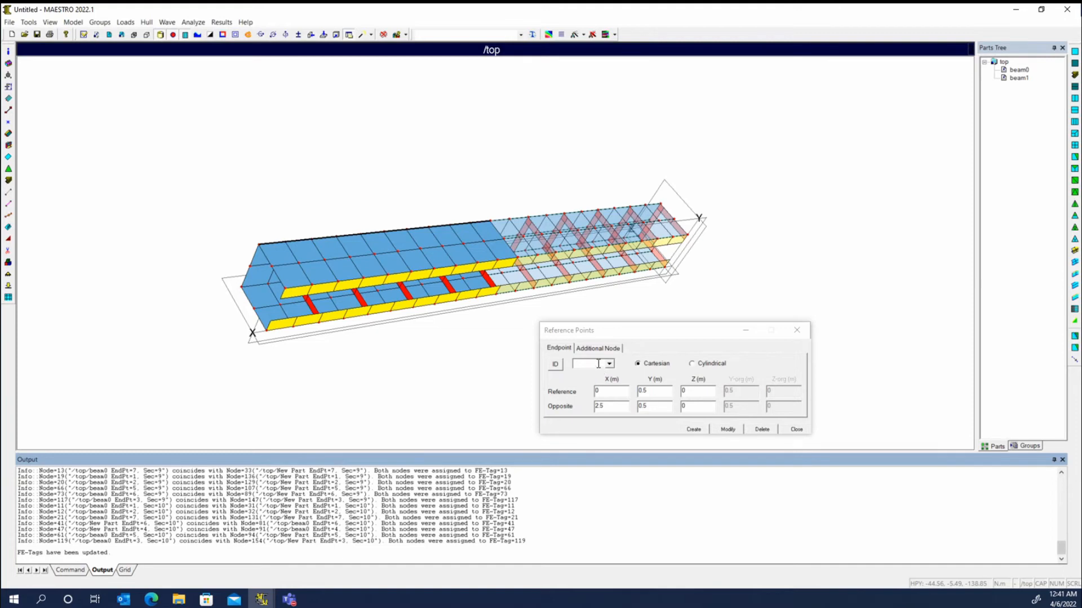
{"action": "right_click", "coordinate": [1014, 78]}
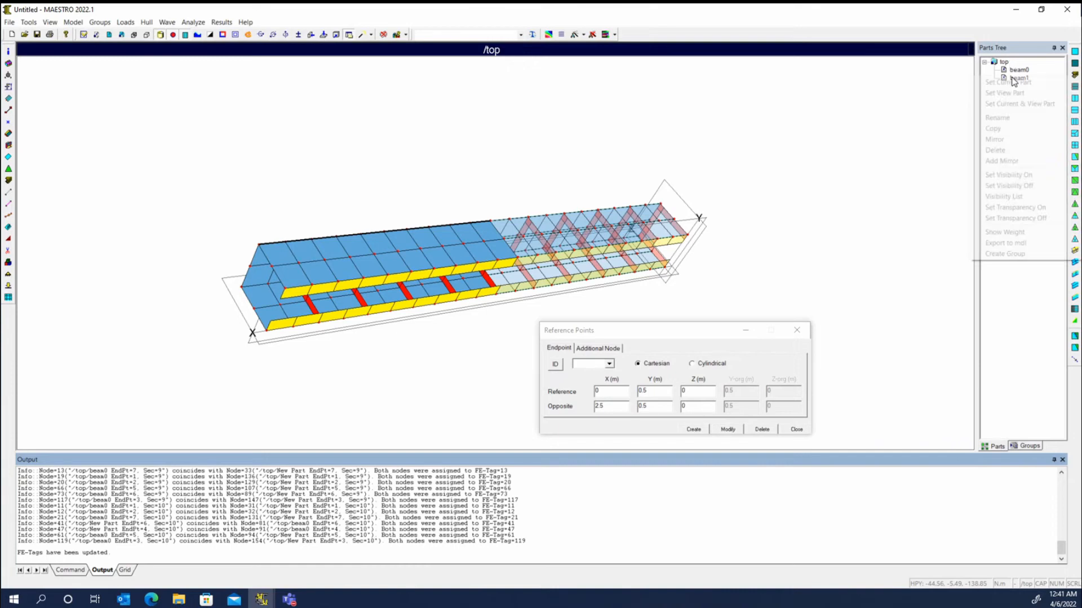
{"action": "left_click", "coordinate": [1014, 83]}
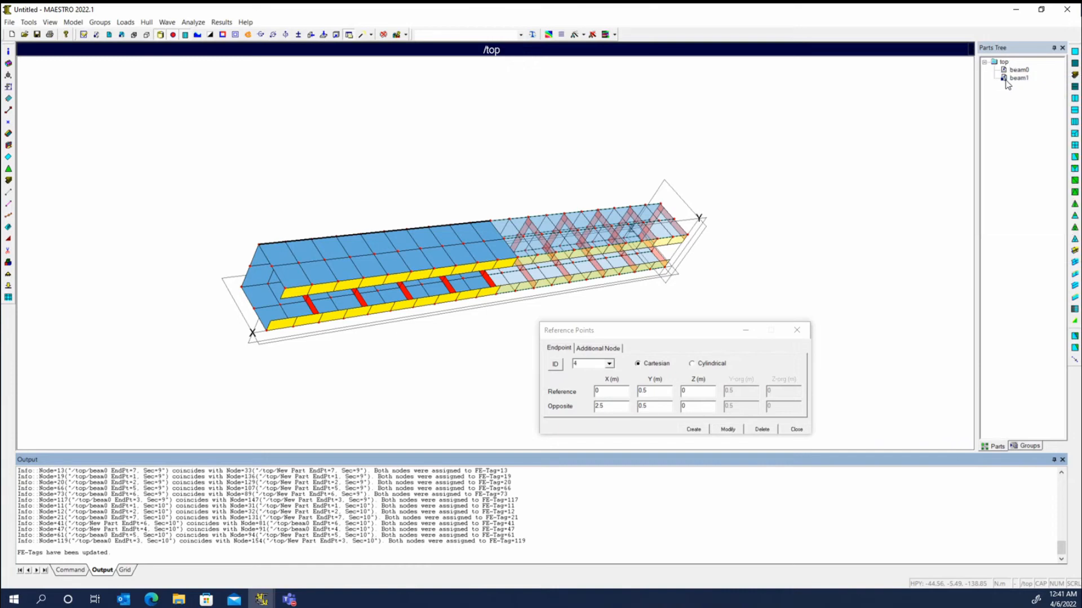
Load endpoint 3, along beam1's upper outer edge, from the model into the endpoint definition.
{"action": "left_click", "coordinate": [631, 330]}
{"action": "left_click", "coordinate": [592, 365]}
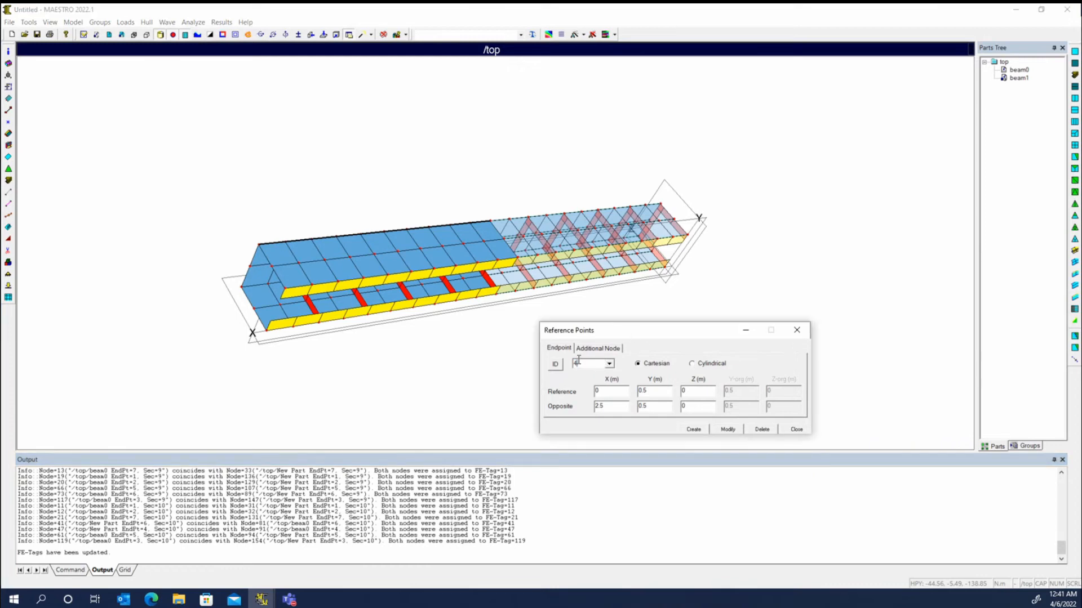
{"action": "left_click", "coordinate": [280, 246]}
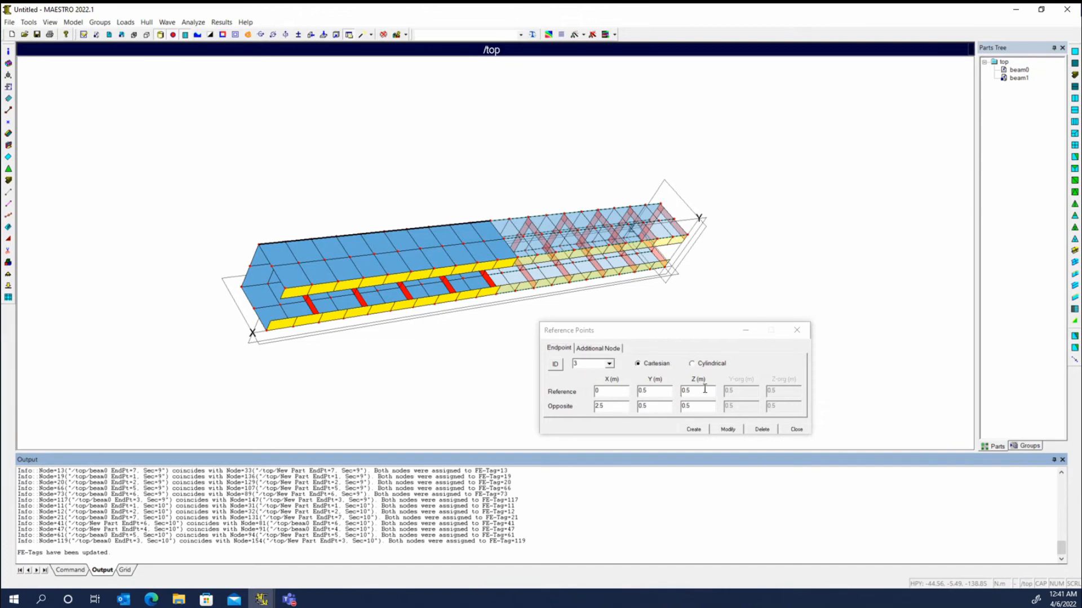
{"action": "left_click_drag", "start_coordinate": [682, 334], "coordinate": [618, 340]}
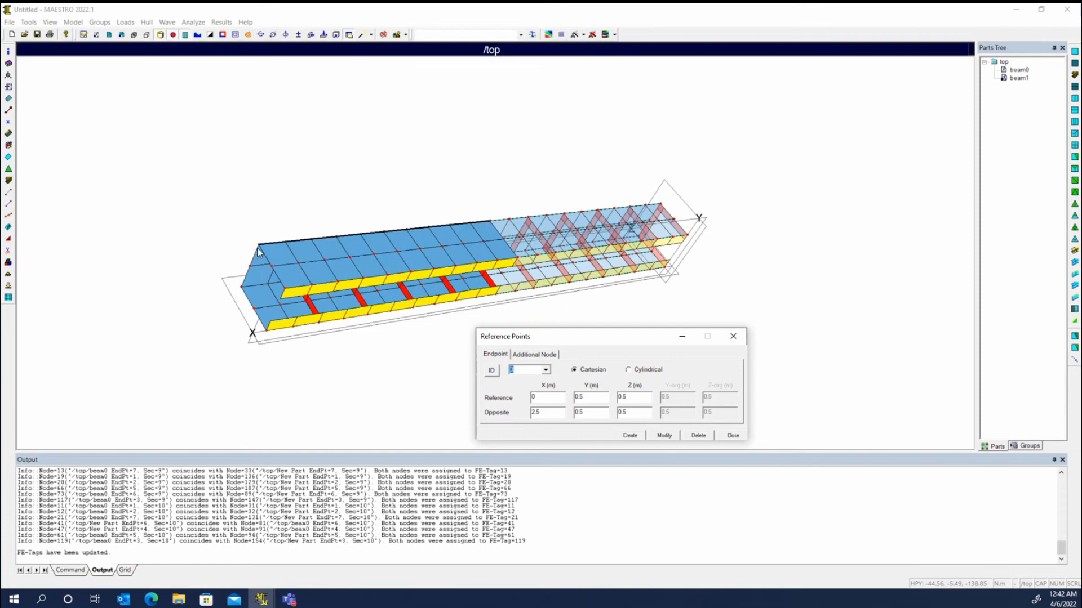
Query the endpoint 3 nodes at the junction with beam0 and at beam1's far end.
{"action": "left_click", "coordinate": [404, 36]}
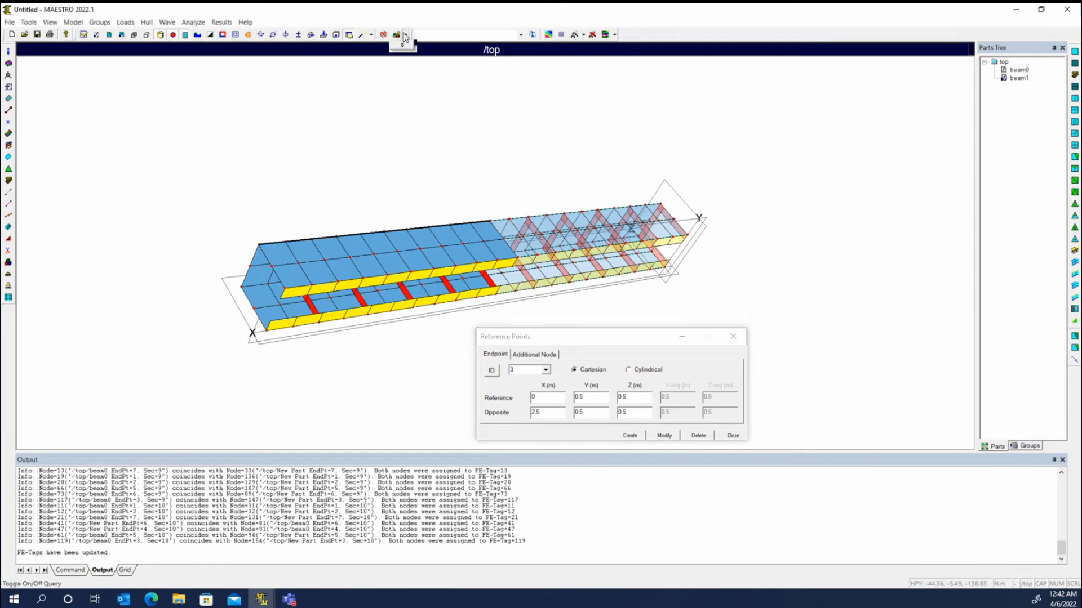
{"action": "left_click", "coordinate": [405, 35]}
{"action": "left_click", "coordinate": [409, 46]}
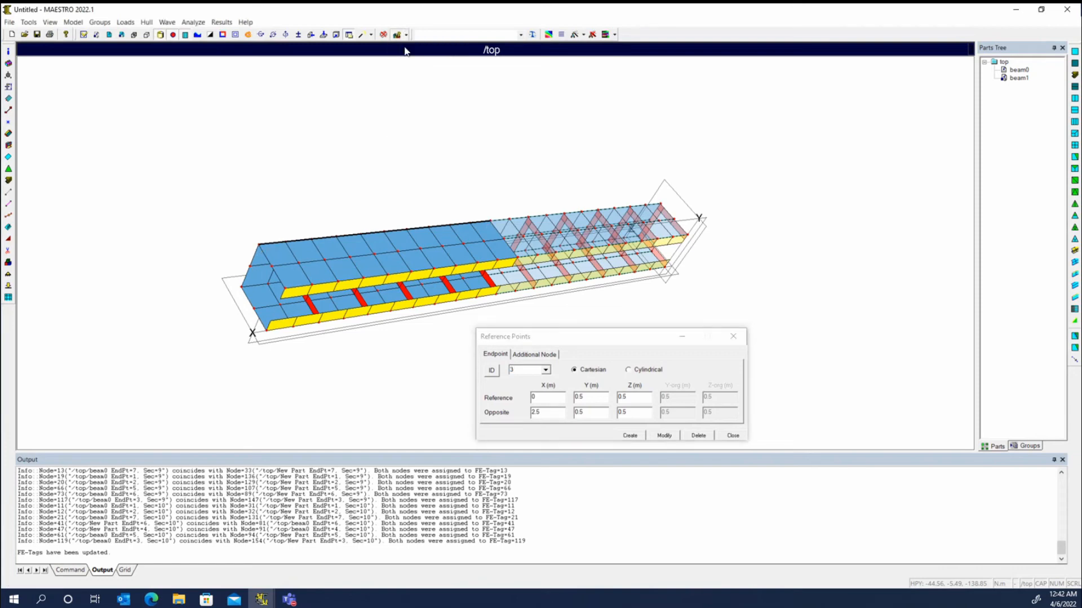
{"action": "mouse_move", "coordinate": [490, 221]}
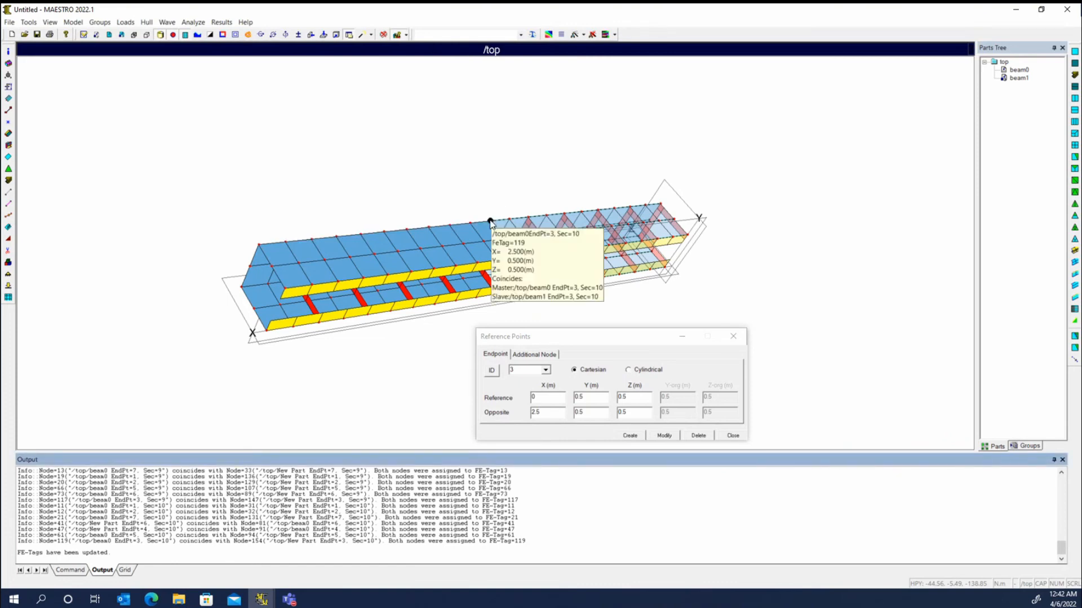
{"action": "mouse_move", "coordinate": [259, 246]}
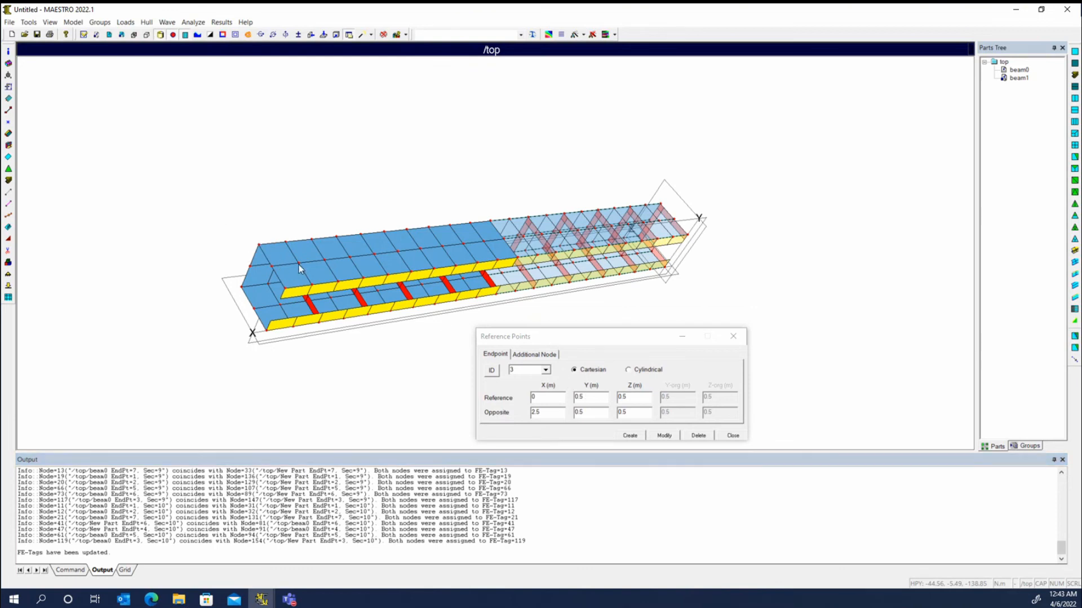
Set both the reference and opposite Z of beam1's endpoint 5 to 0.125 m and apply the modification.
{"action": "left_click", "coordinate": [282, 269]}
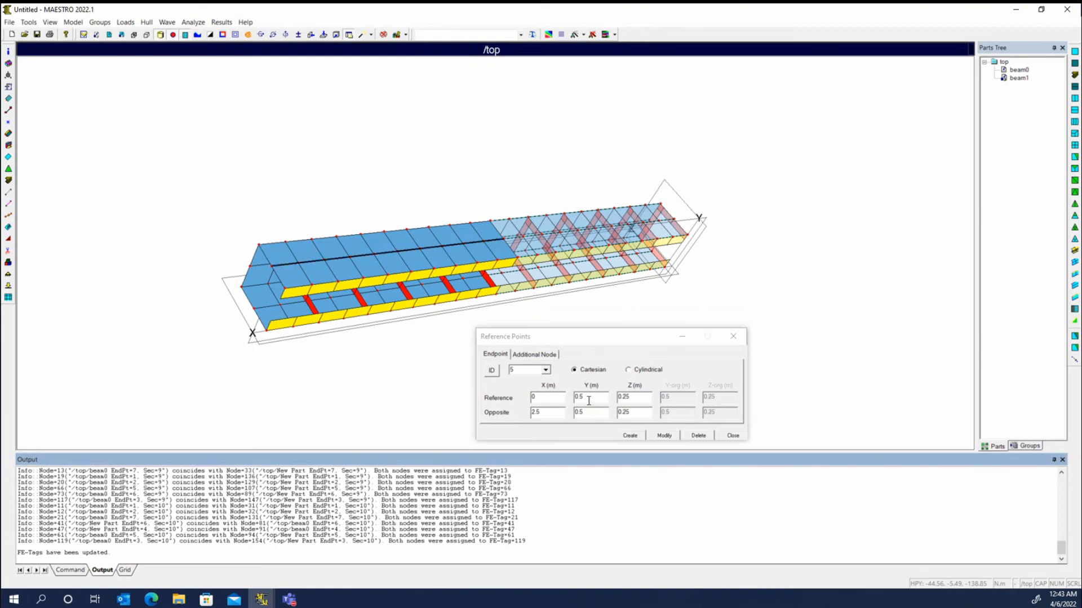
{"action": "left_click", "coordinate": [634, 400]}
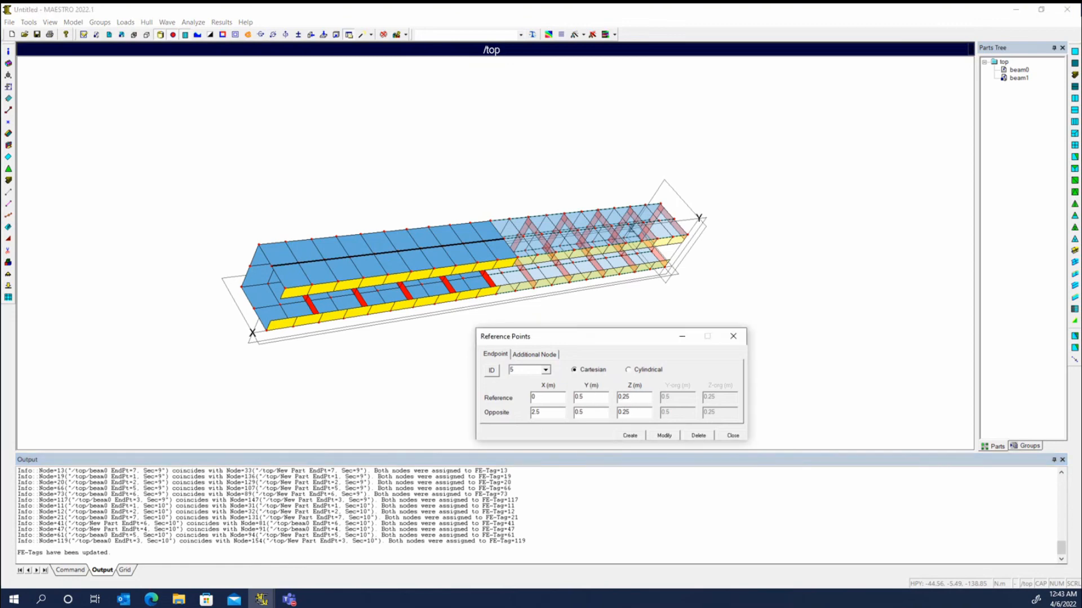
{"action": "type", "text": "1"}
{"action": "left_click", "coordinate": [620, 412]}
{"action": "type", "text": "1"}
{"action": "left_click", "coordinate": [665, 436]}
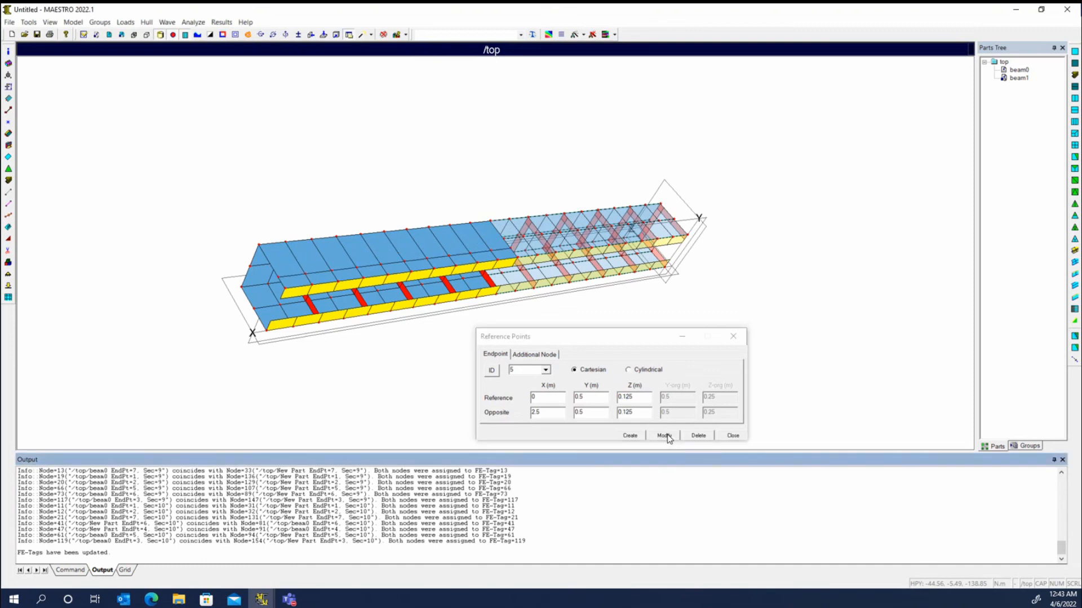
Restore endpoint 5's reference Z to 0.25 m and apply the modification.
{"action": "left_click", "coordinate": [627, 396]}
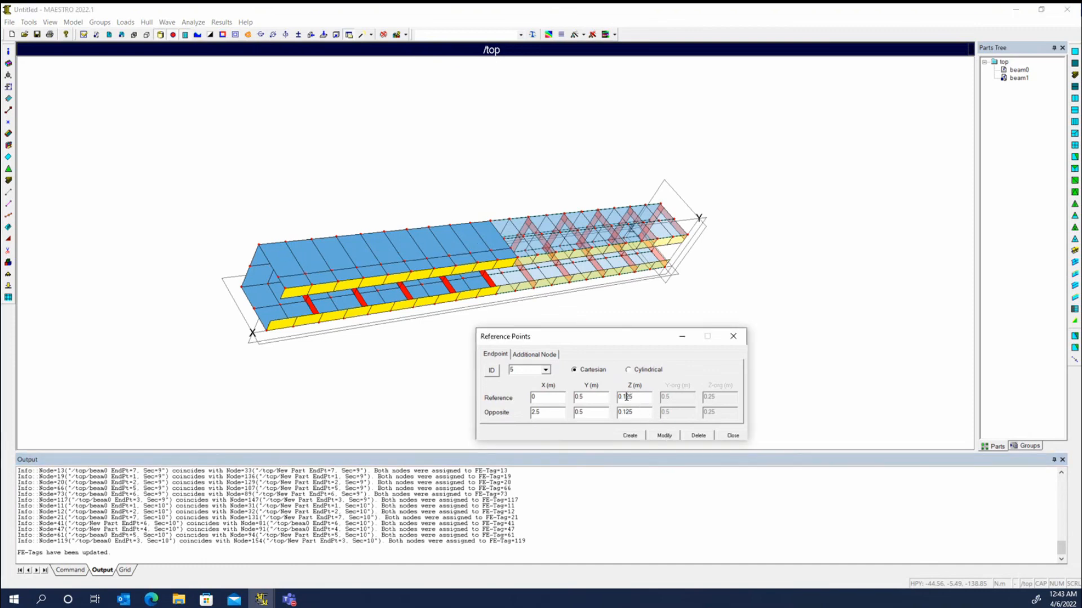
{"action": "key", "text": "BackSpace"}
{"action": "left_click", "coordinate": [663, 435]}
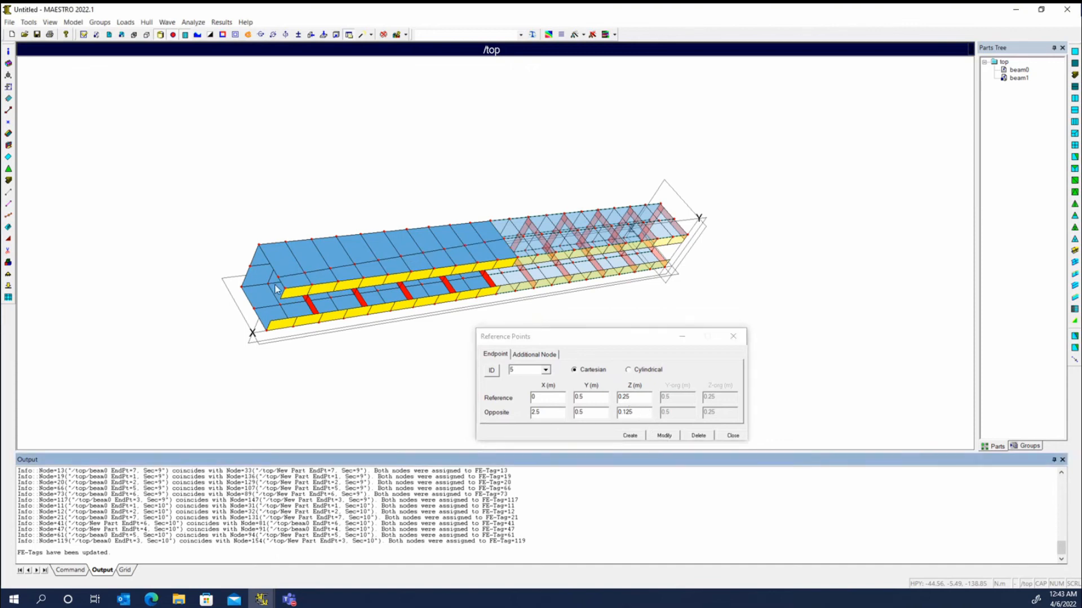
Set the opposite Z of beam1's endpoint 3 to 0.25 m and apply the modification.
{"action": "left_click", "coordinate": [530, 366]}
{"action": "left_click", "coordinate": [275, 242]}
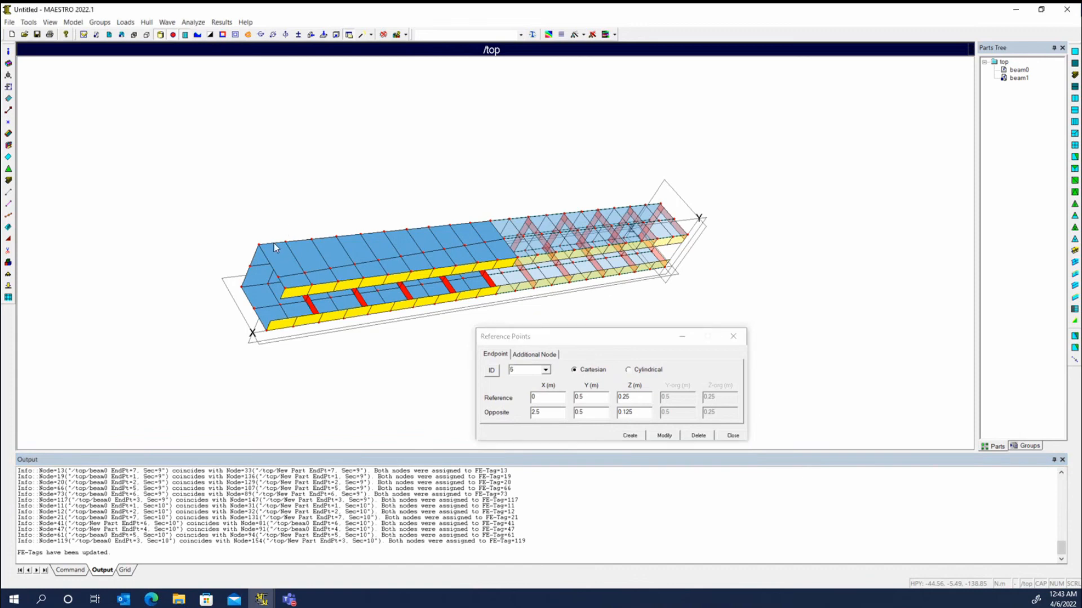
{"action": "left_click", "coordinate": [622, 413]}
{"action": "type", "text": "7"}
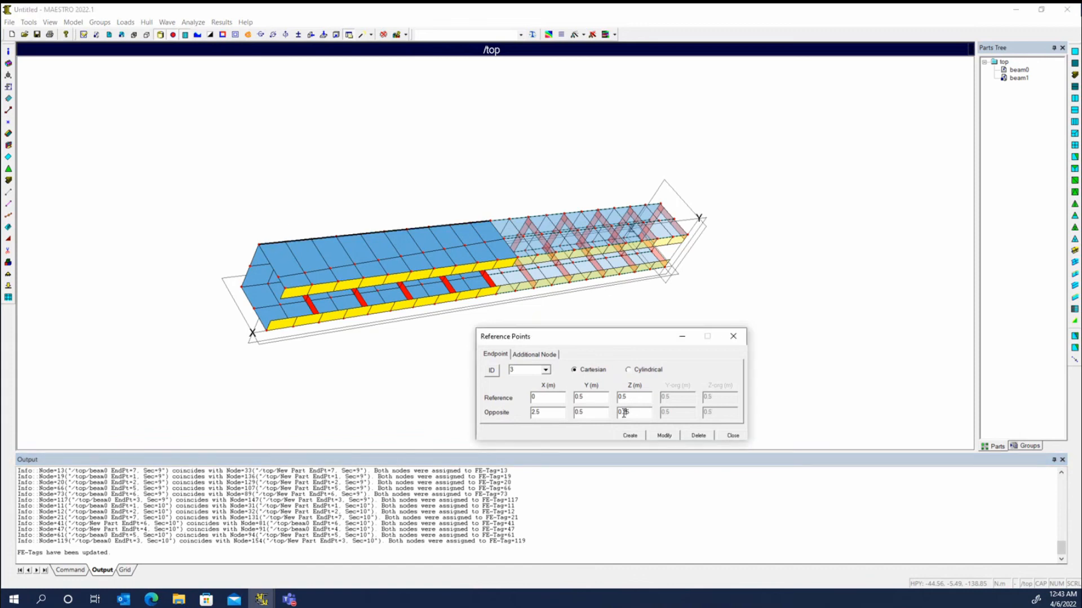
{"action": "left_click", "coordinate": [670, 435]}
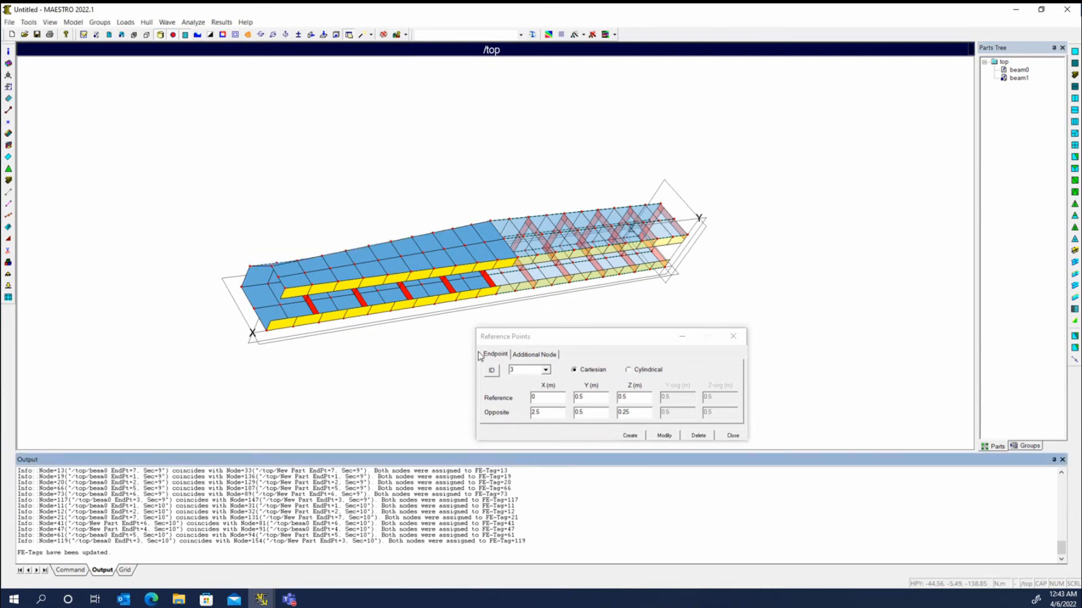
Set the opposite Z of beam1's endpoint 6 to 0.25 m and apply the modification.
{"action": "left_click", "coordinate": [519, 371]}
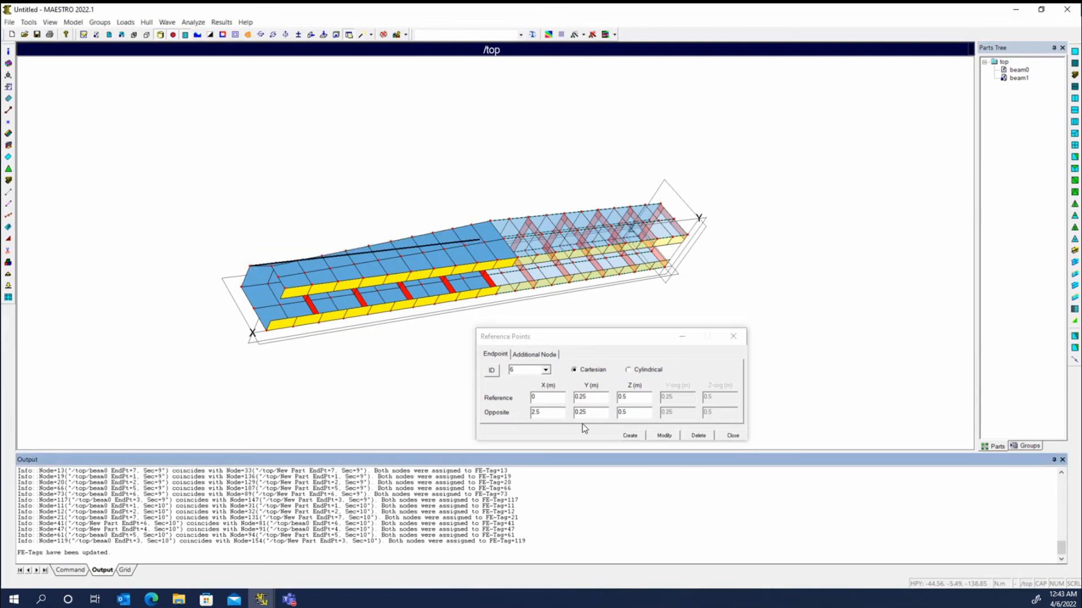
{"action": "type", "text": "6"}
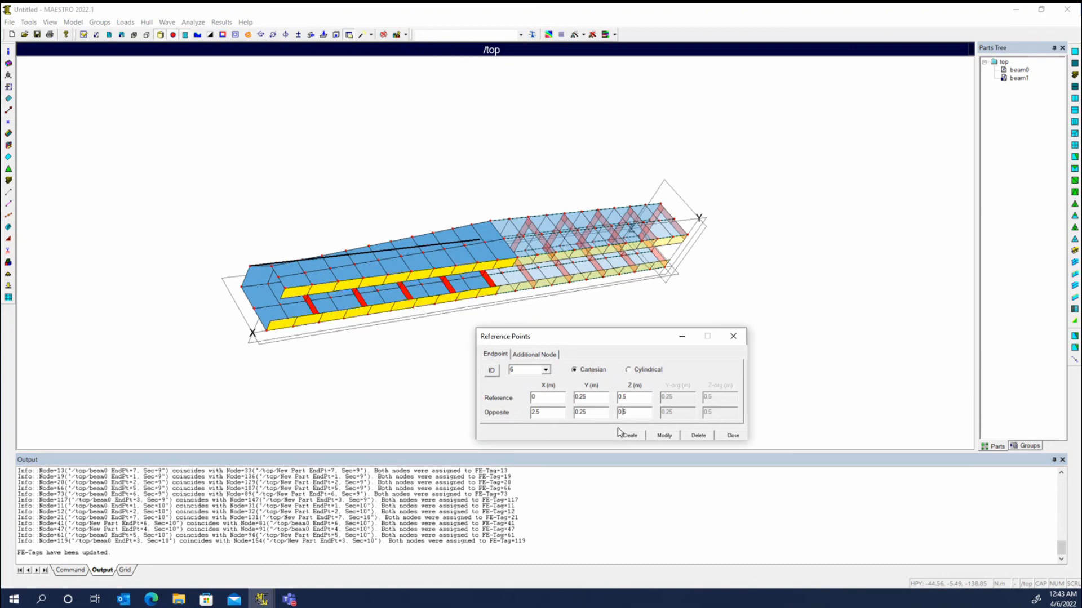
{"action": "type", "text": "2"}
{"action": "left_click", "coordinate": [663, 436]}
Cycle through beam1's endpoint IDs to check which model line each one represents.
{"action": "left_click", "coordinate": [525, 370]}
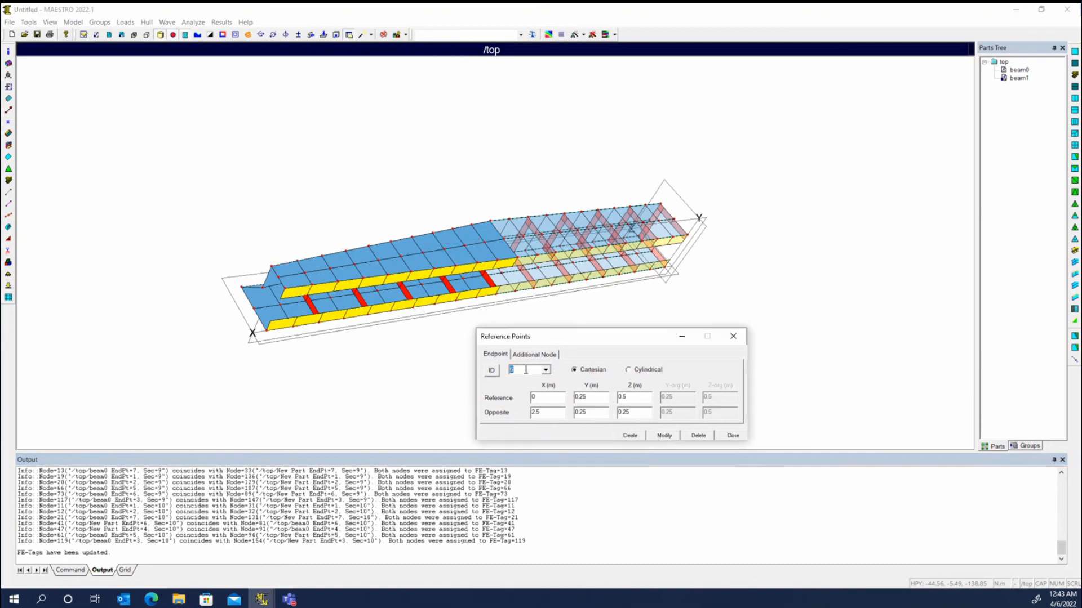
{"action": "double_click", "coordinate": [512, 370]}
{"action": "scroll", "coordinate": [524, 371], "scroll_direction": "up", "scroll_amount": 4}
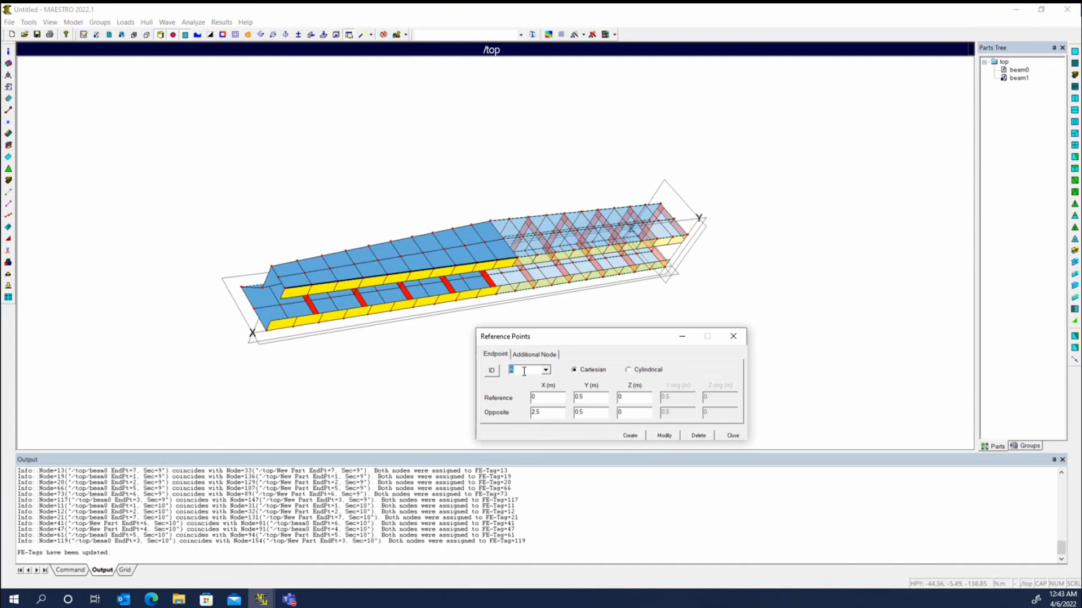
{"action": "scroll", "coordinate": [524, 371], "scroll_direction": "up", "scroll_amount": 1}
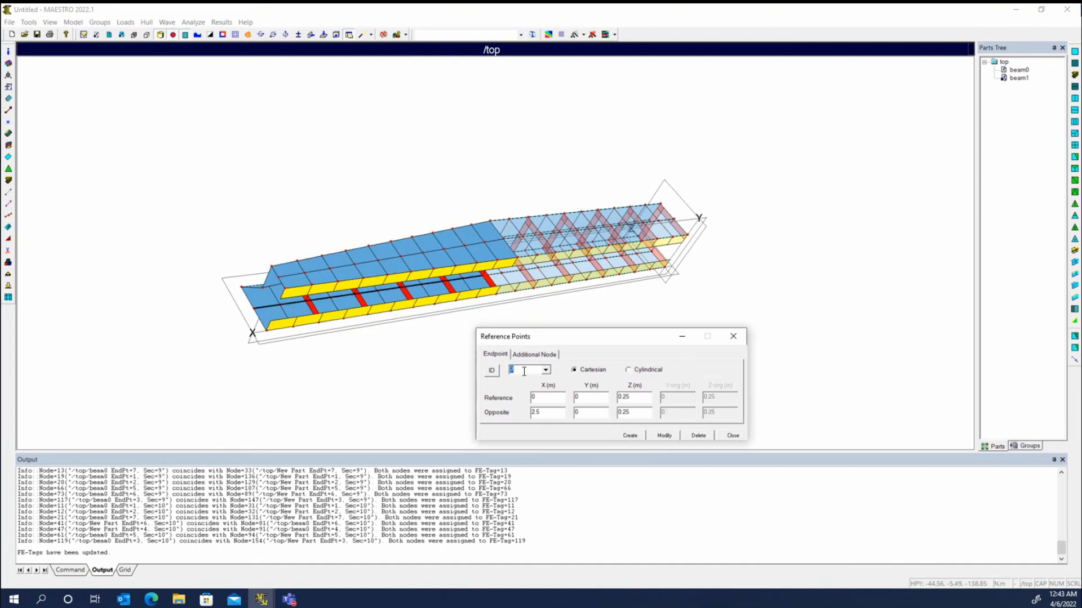
{"action": "scroll", "coordinate": [524, 371], "scroll_direction": "down", "scroll_amount": 3}
{"action": "scroll", "coordinate": [524, 371], "scroll_direction": "up", "scroll_amount": 2}
{"action": "scroll", "coordinate": [524, 371], "scroll_direction": "down", "scroll_amount": 3}
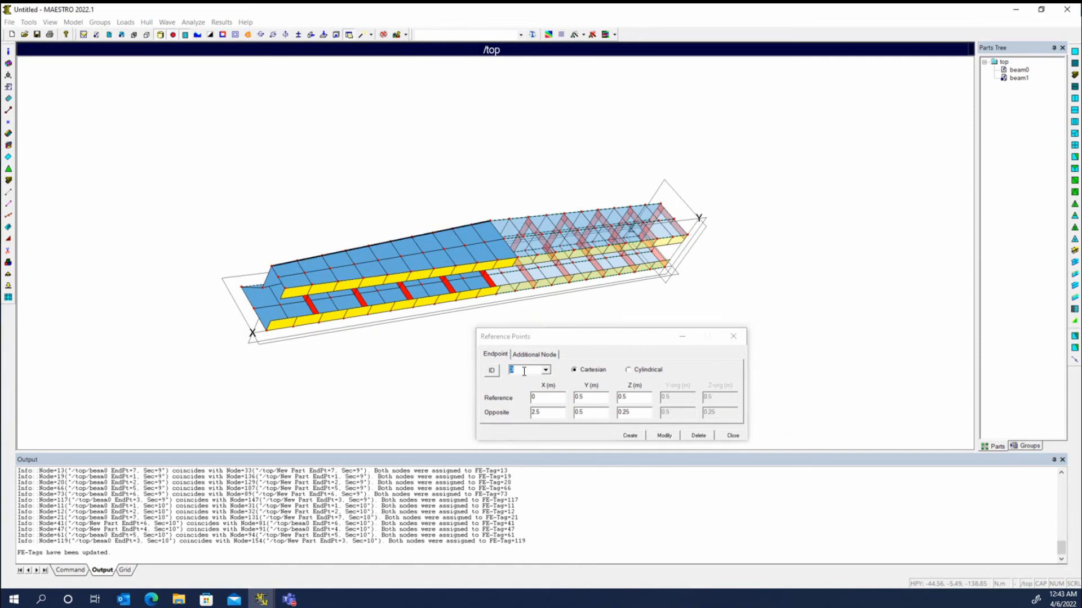
{"action": "scroll", "coordinate": [524, 371], "scroll_direction": "up", "scroll_amount": 1}
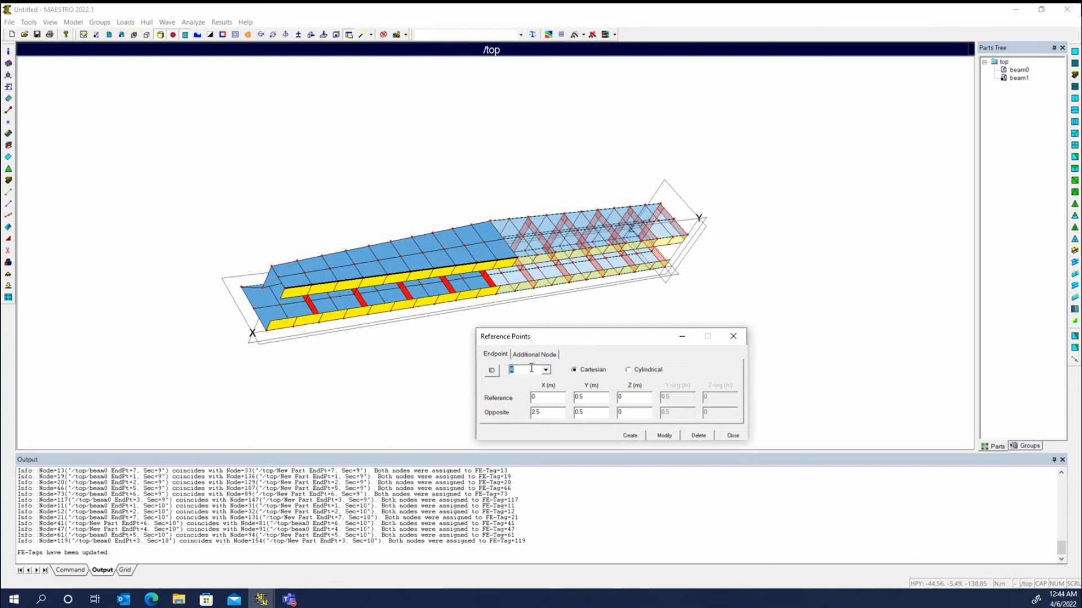
Set the opposite Z of beam1's endpoint 2 to 0.25 m and apply the modification.
{"action": "left_click", "coordinate": [546, 371]}
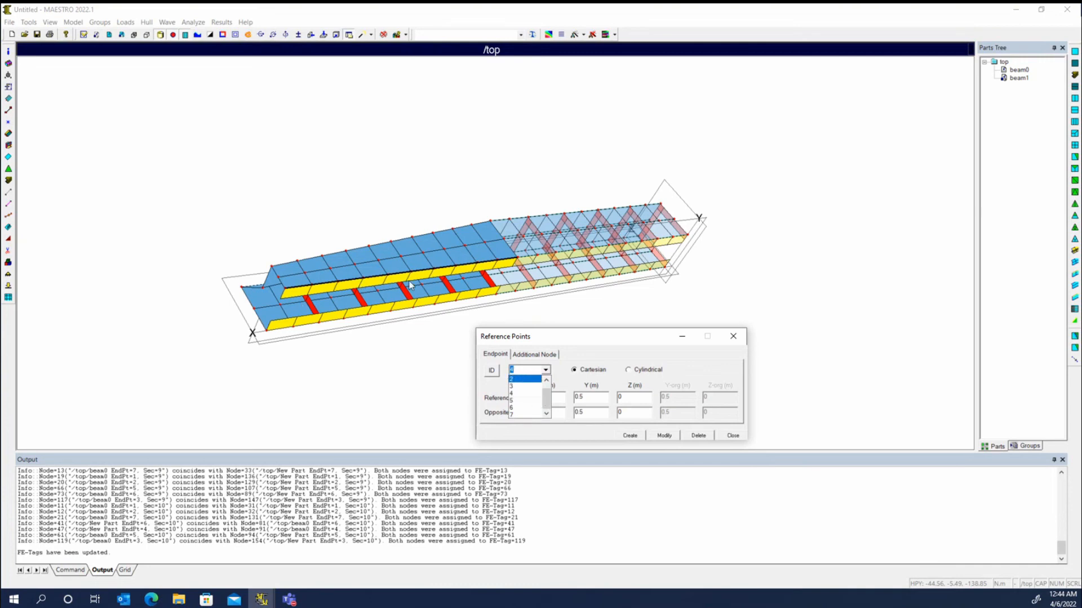
{"action": "left_click", "coordinate": [533, 379]}
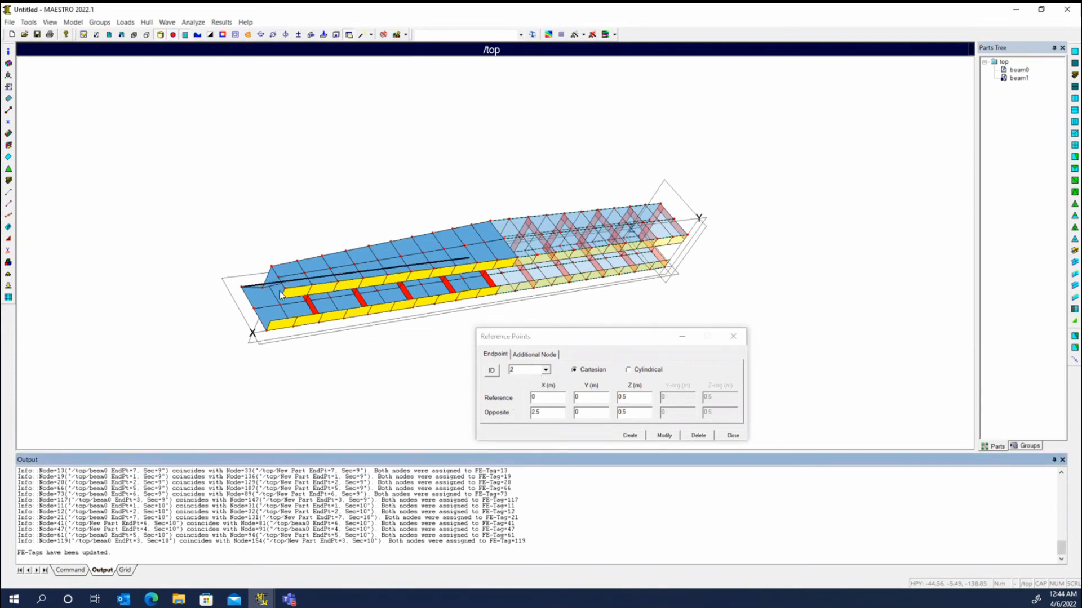
{"action": "left_click", "coordinate": [629, 413]}
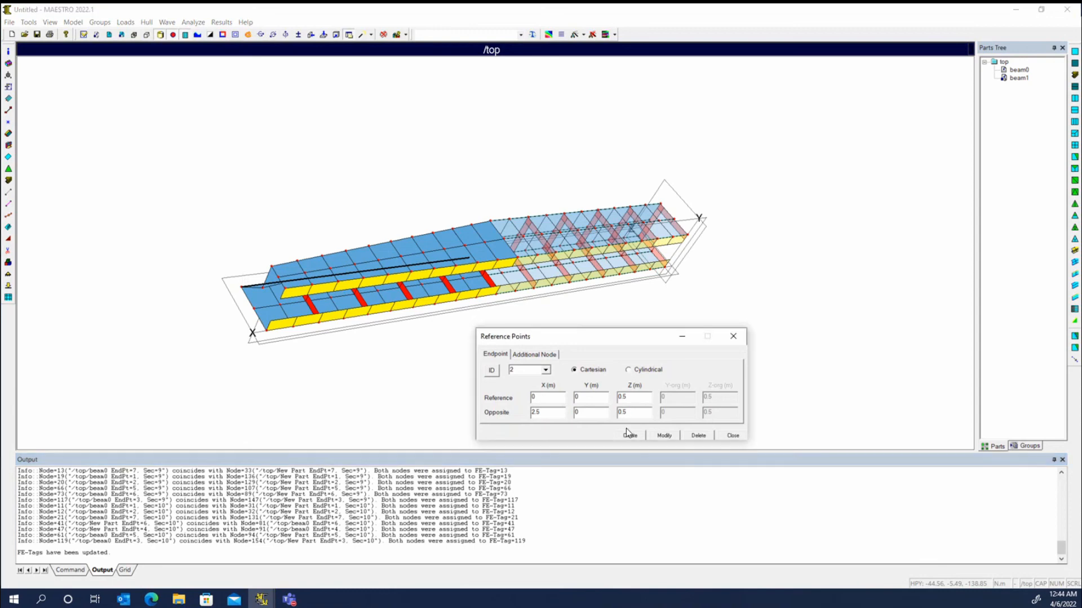
{"action": "key", "text": "BackSpace"}
{"action": "type", "text": "25"}
{"action": "left_click", "coordinate": [659, 436]}
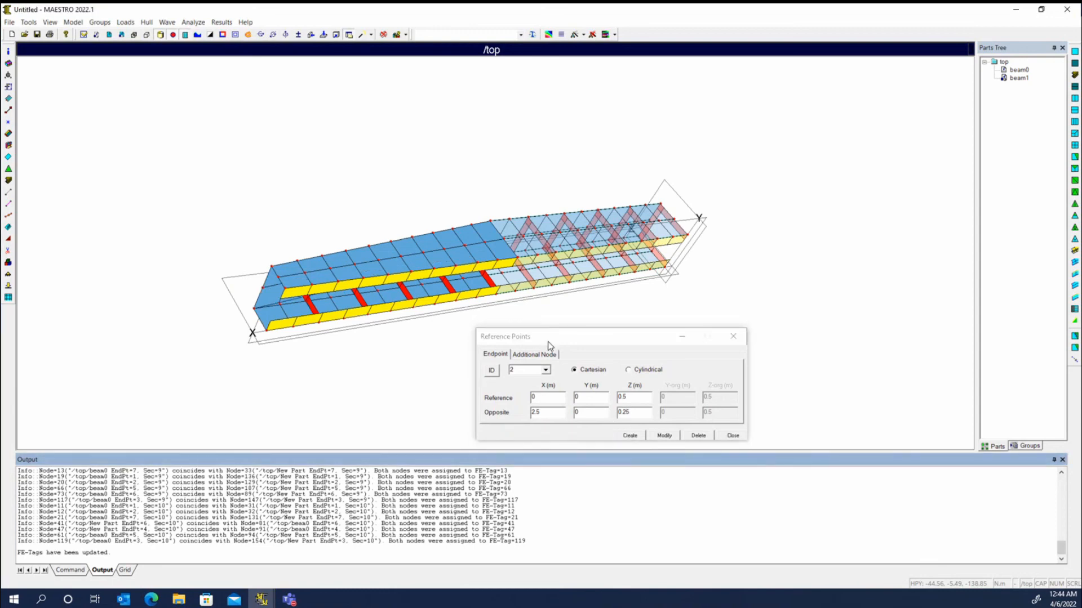
Set the opposite Z of beam1's endpoint 7 to 0.125 m, apply the modification and close the endpoint definition.
{"action": "left_click", "coordinate": [532, 369]}
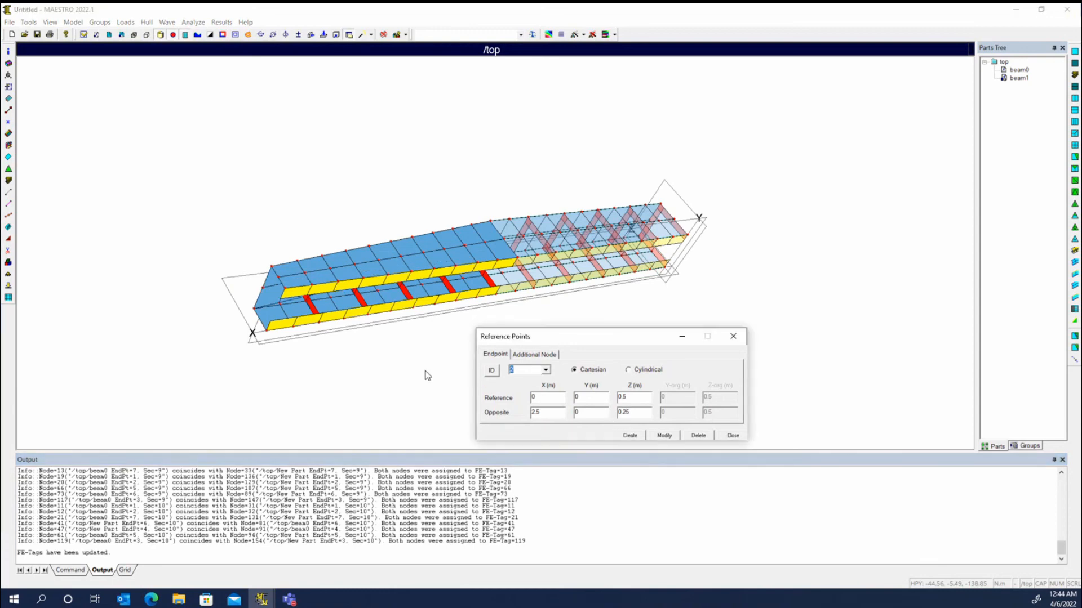
{"action": "left_click", "coordinate": [302, 307]}
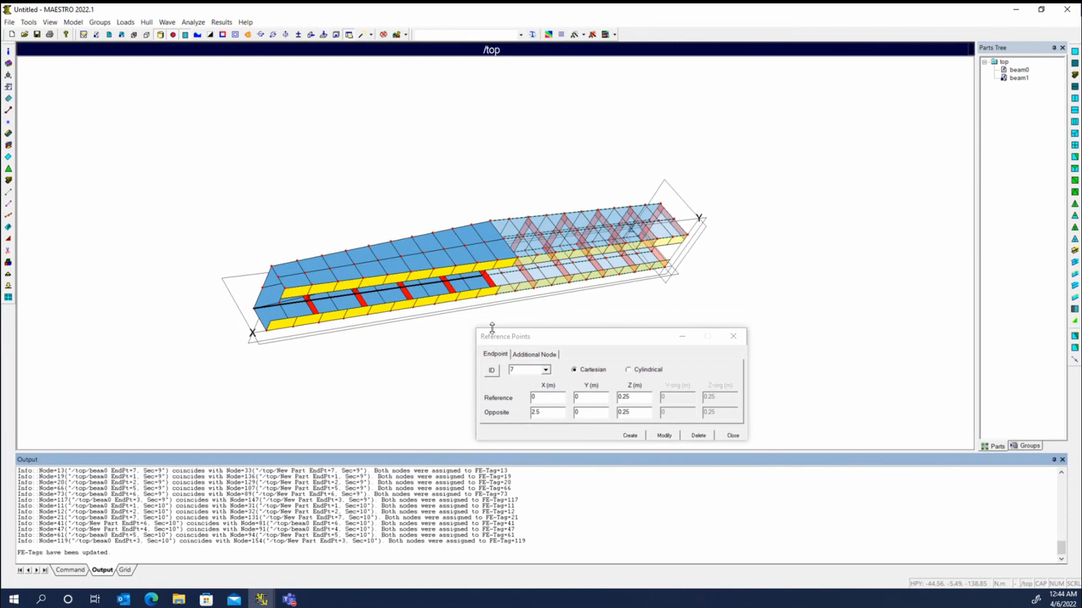
{"action": "left_click", "coordinate": [622, 414]}
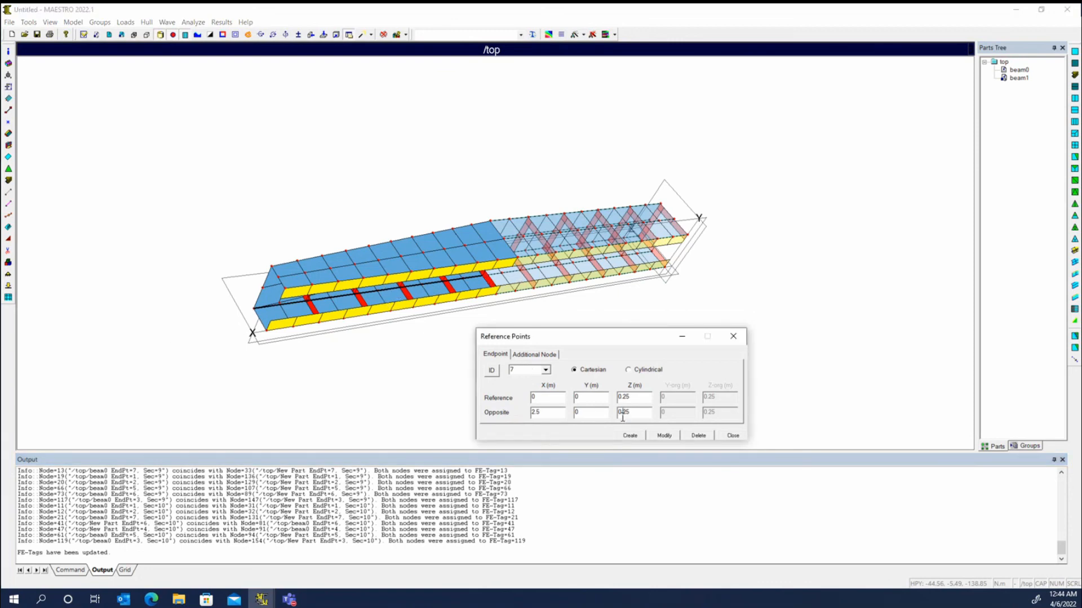
{"action": "type", "text": "1"}
{"action": "left_click", "coordinate": [664, 433]}
{"action": "left_click", "coordinate": [732, 435]}
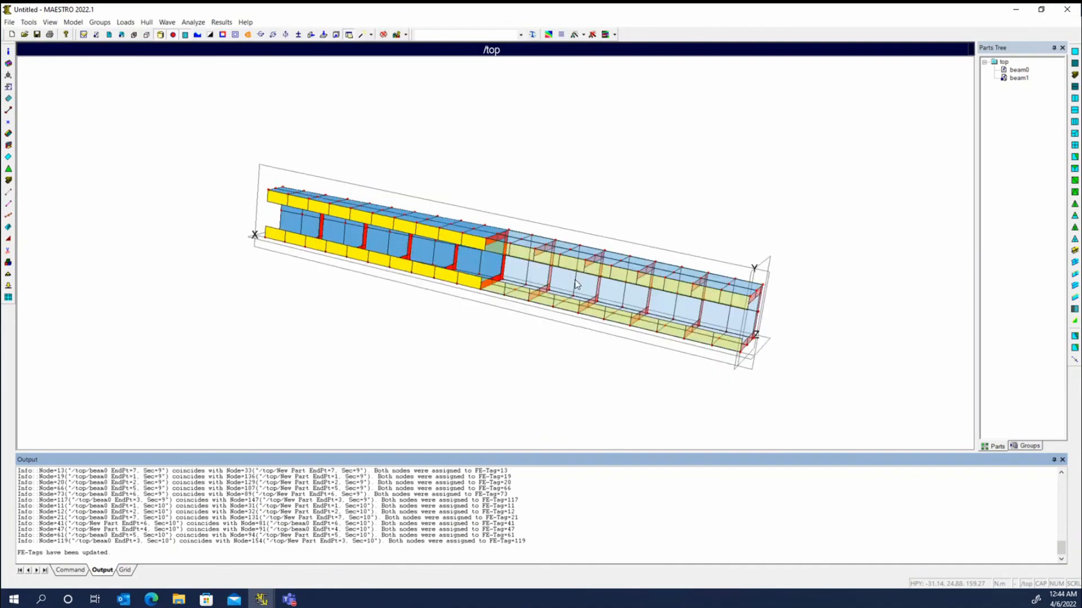